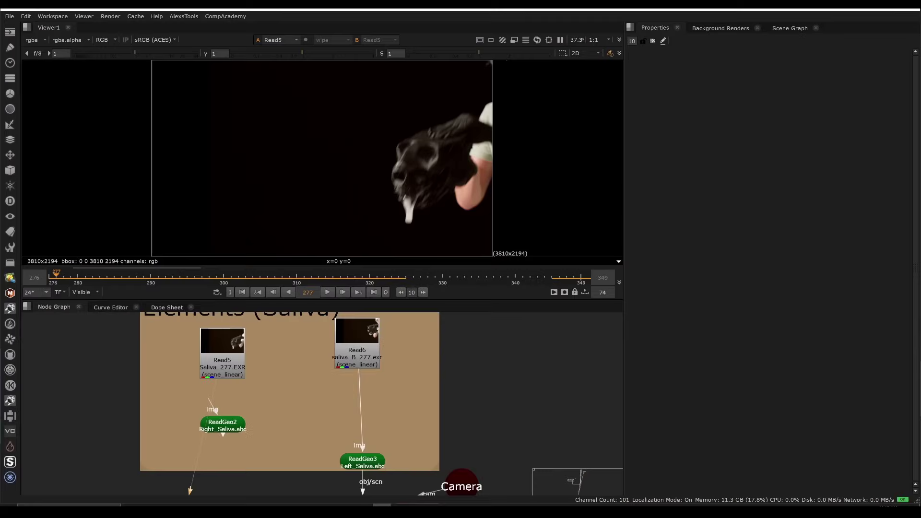
- Play back the Read5 saliva footage in the viewer, examine the saliva strands closely, and stop playback
left_click(327, 292)
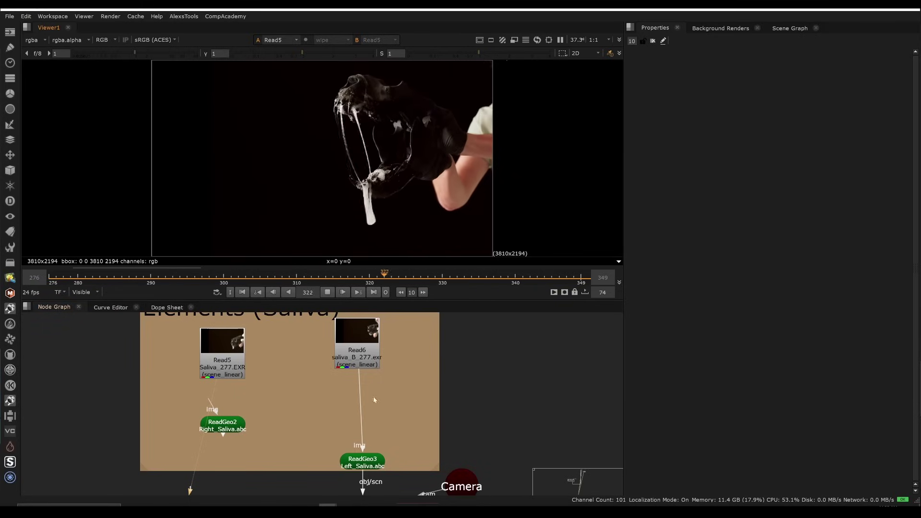
scroll(346, 423, "down", 5)
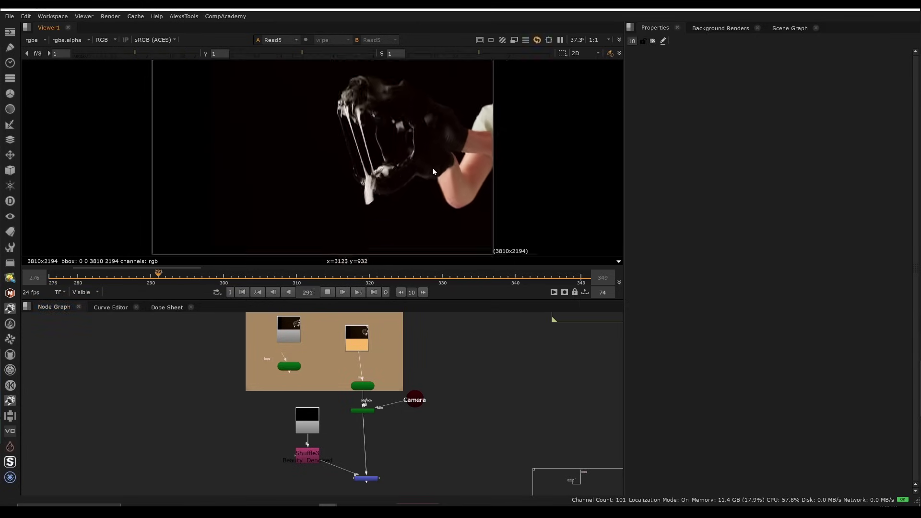
scroll(407, 133, "up", 6)
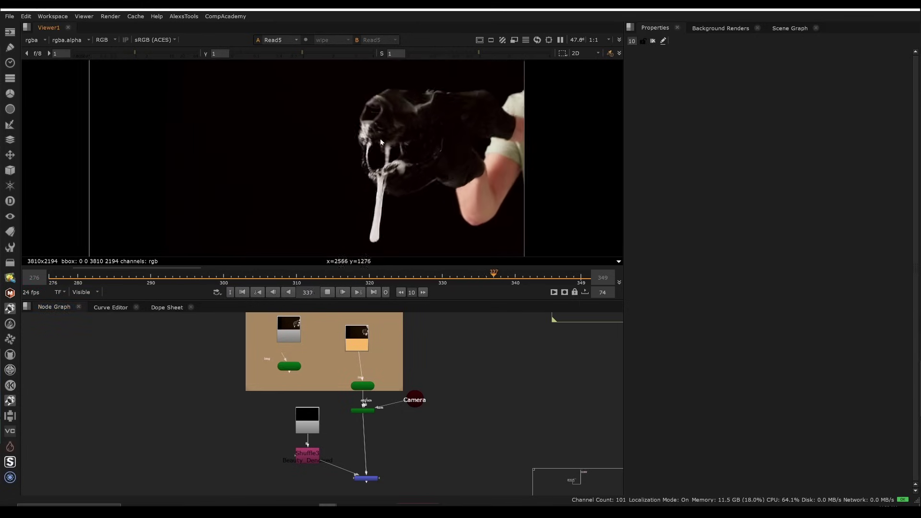
middle_click_drag(412, 136, 421, 174)
scroll(402, 159, "down", 5)
scroll(412, 175, "up", 2)
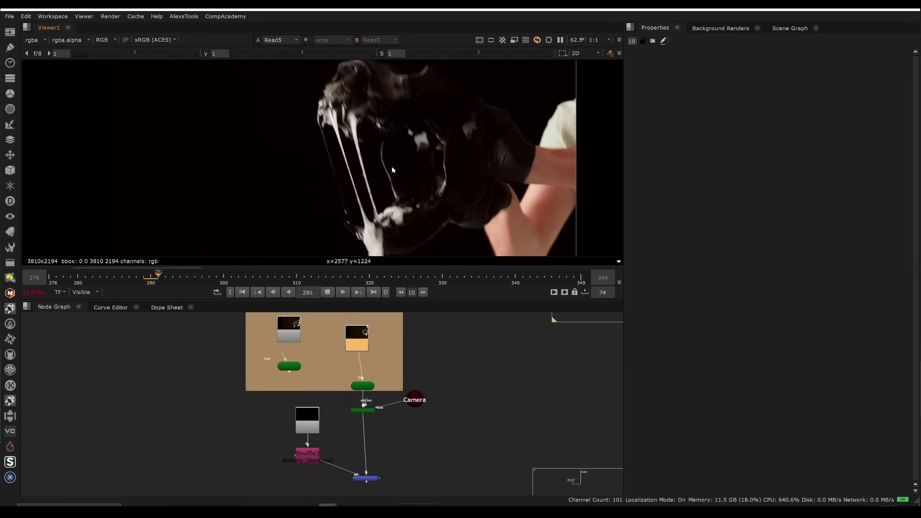
scroll(378, 179, "down", 2)
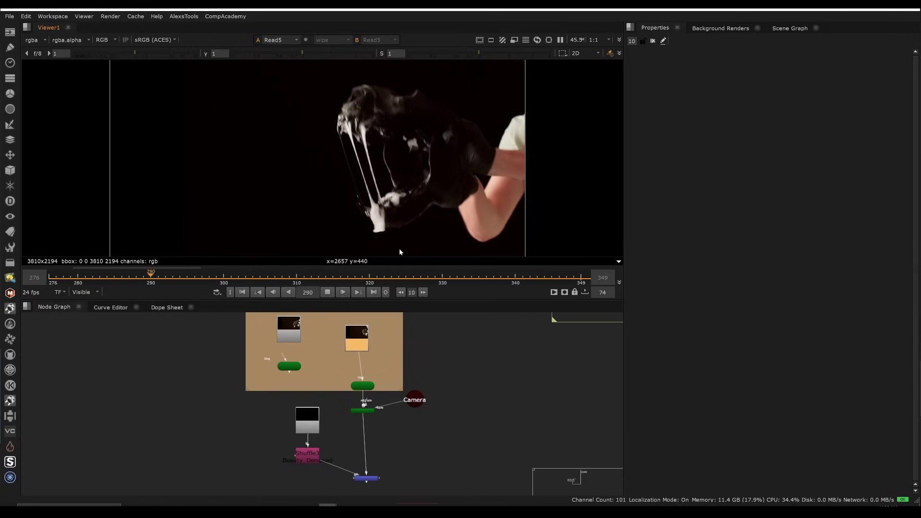
key("f")
scroll(385, 163, "up", 1)
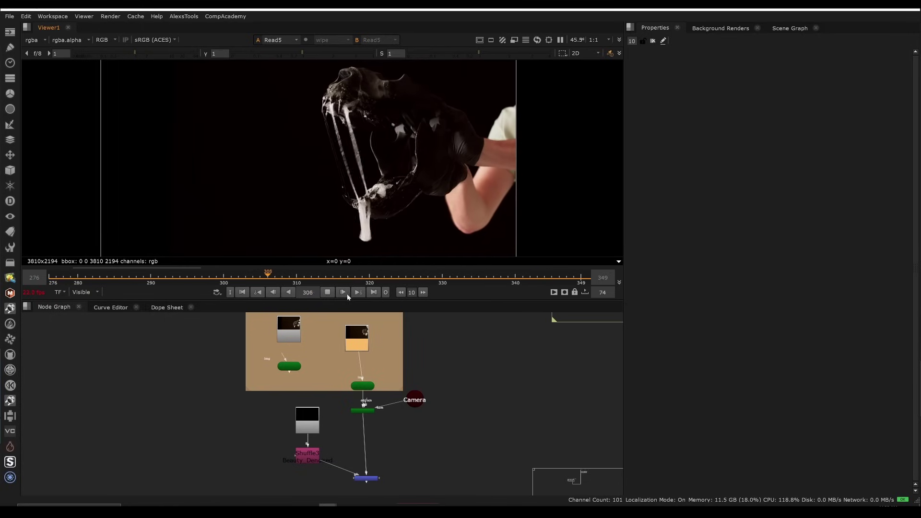
left_click(328, 292)
- View the Left_Saliva geometry of ReadGeo3 in the viewer, followed by its saliva_B source footage in Read6
scroll(380, 369, "up", 3)
left_click_drag(416, 437, 283, 361)
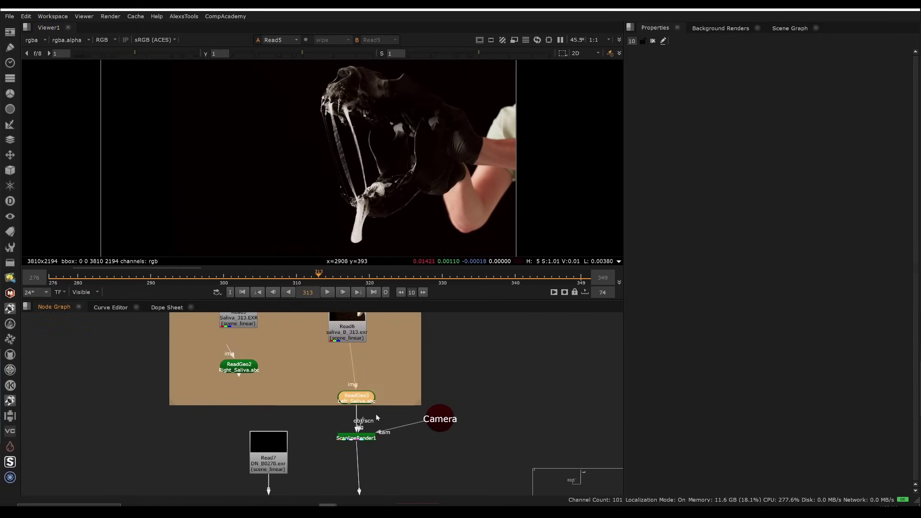
key("1")
left_click_drag(457, 174, 356, 167, "ctrl")
key("Tab")
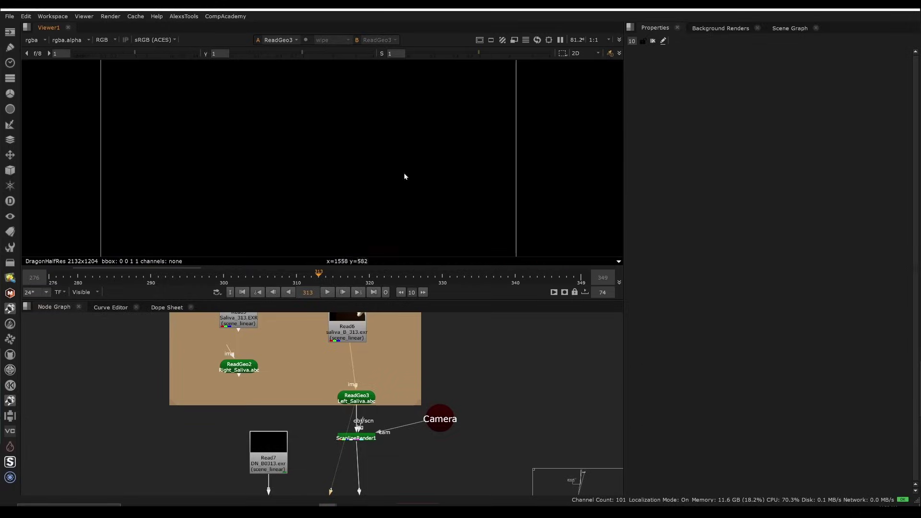
key("Tab")
left_click(353, 340)
key("1")
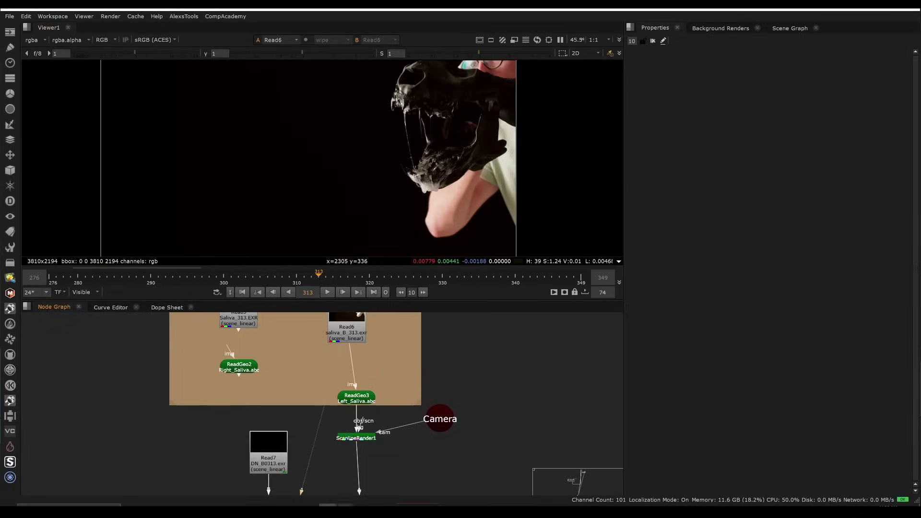
- Switch to the grass sprite demo in the browser and toggle its hidden plane bounds on and off
mouse_move(346, 506)
left_click(391, 475)
left_click(500, 424)
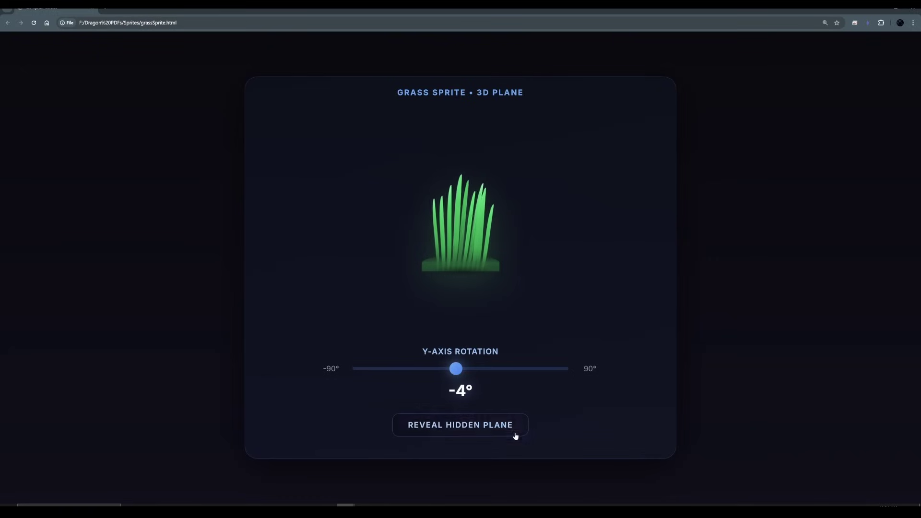
left_click(477, 438)
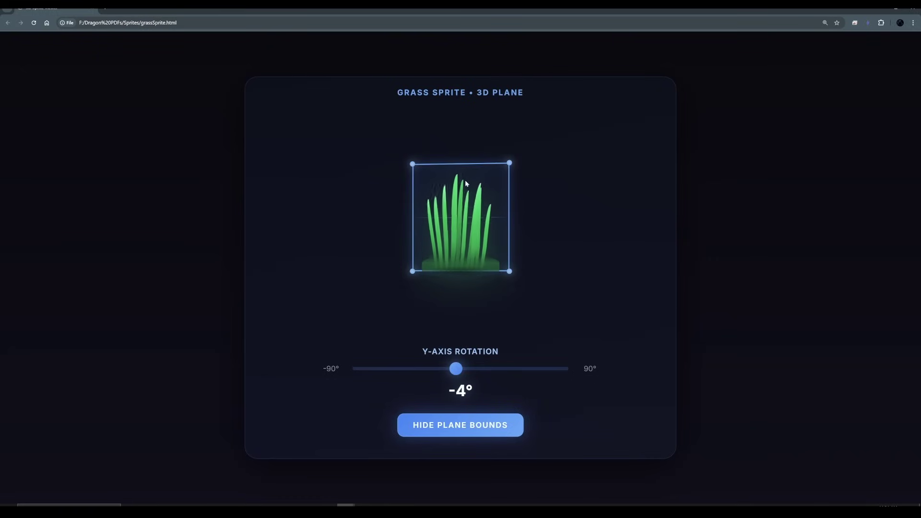
left_click(490, 425)
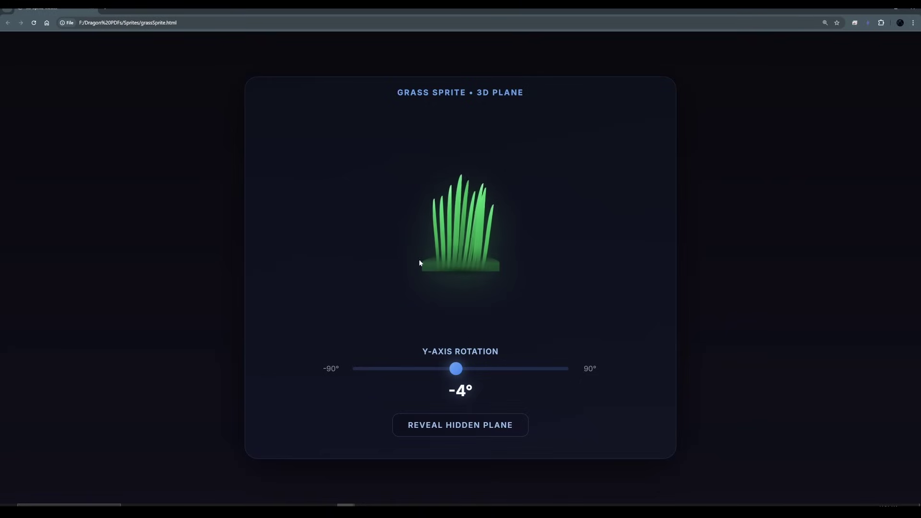
- Rotate the grass sprite to about 76°, reveal its plane bounds, and rotate it back through 0° to -59°
left_click_drag(459, 370, 542, 367)
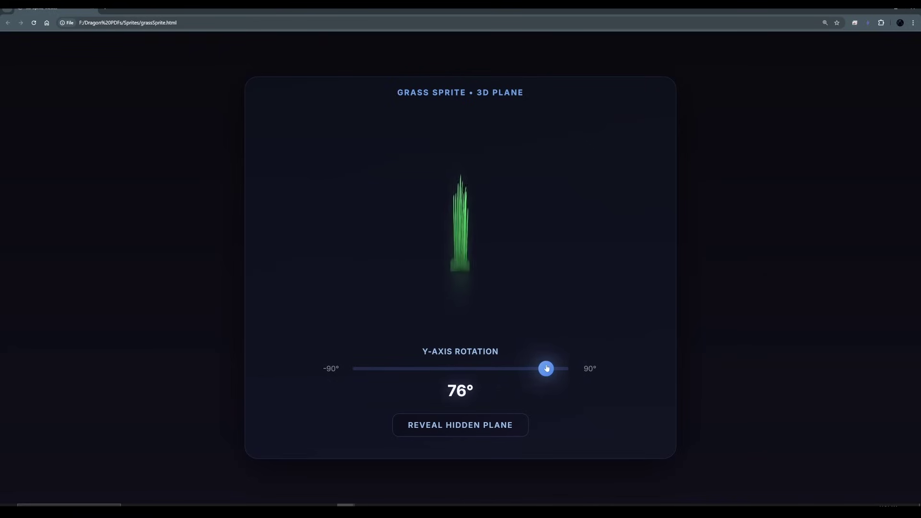
left_click(520, 424)
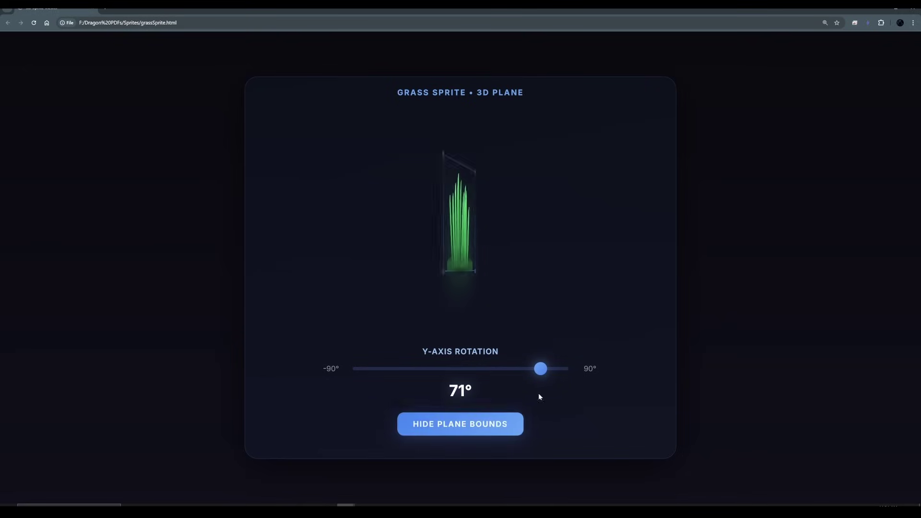
left_click_drag(545, 375, 461, 372)
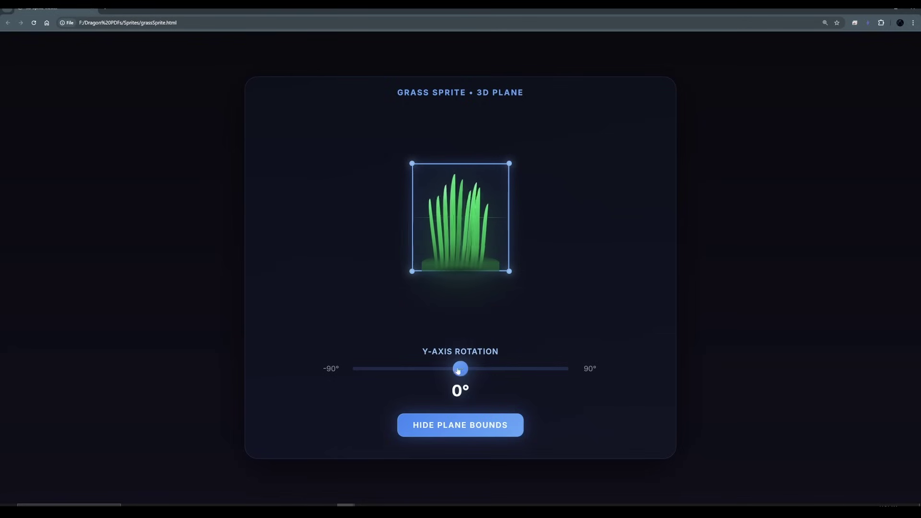
left_click_drag(475, 368, 395, 371)
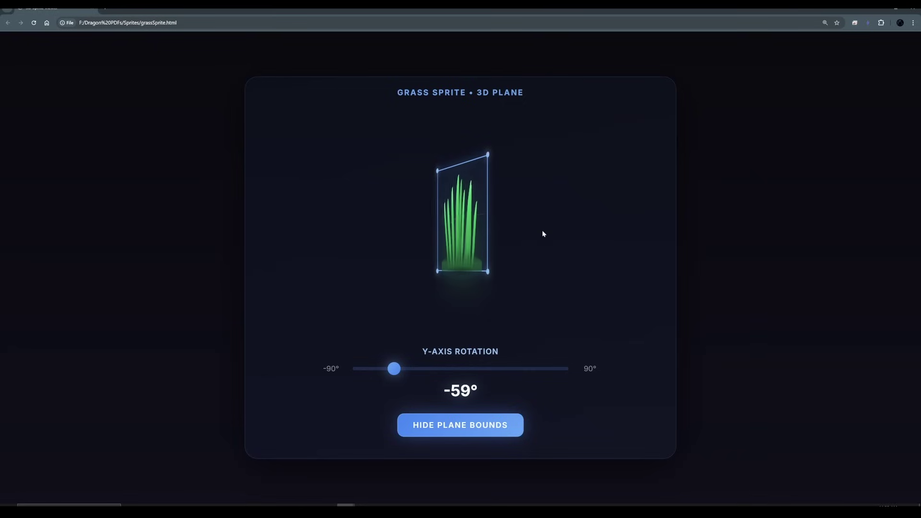
- Switch back to the saliva script in Nuke and inspect the ReadGeo3 card in the 3D viewer
left_click(364, 505)
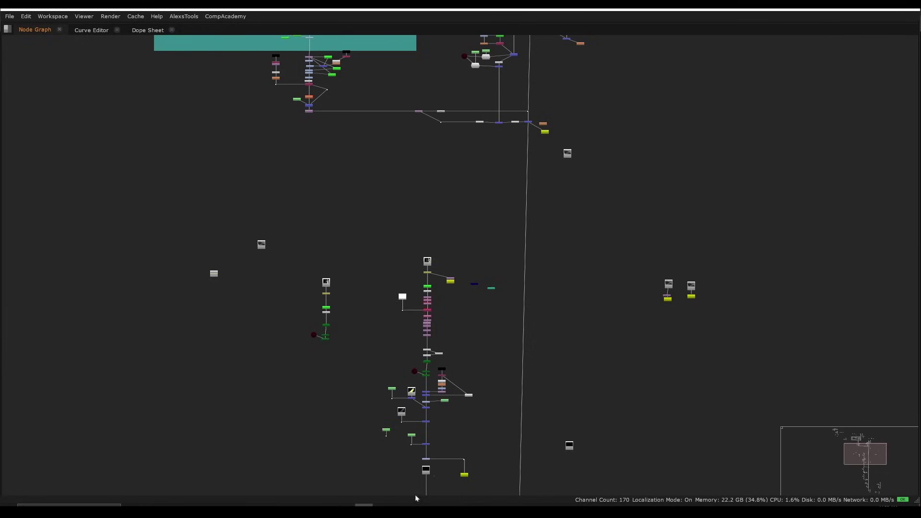
left_click(367, 480)
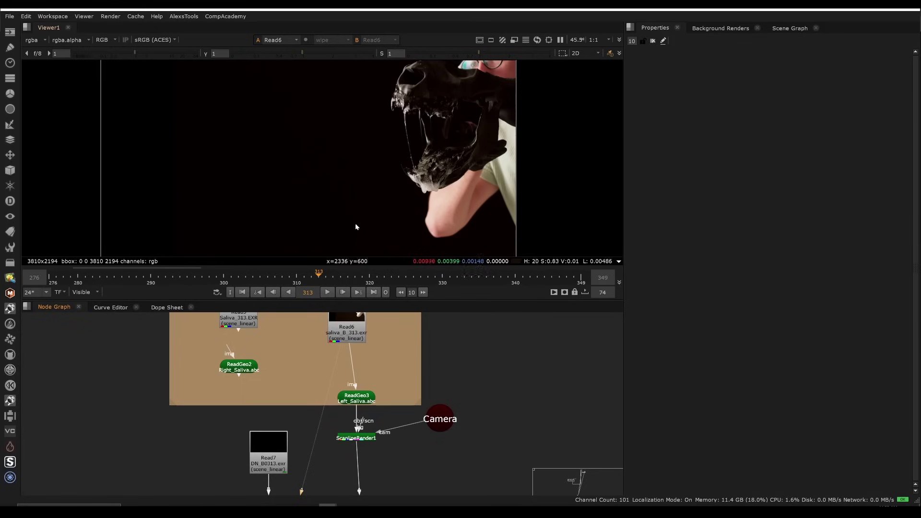
middle_click_drag(387, 376, 404, 373)
left_click(374, 394)
key("1")
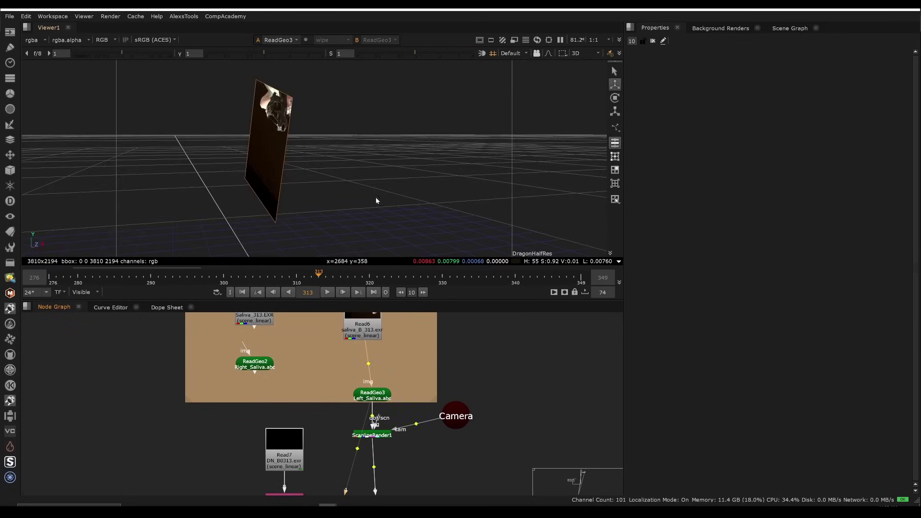
left_click_drag(376, 198, 333, 175, "ctrl")
- Add a CheckerBoard node and feed it into the image input of ReadGeo3 in place of Read6
key("Tab")
type("checker")
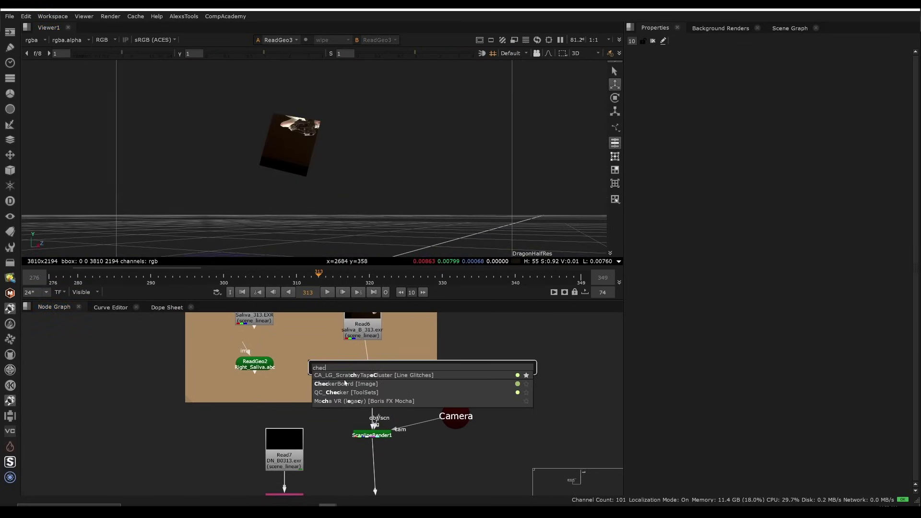
key("Return")
left_click_drag(405, 363, 433, 373)
- Examine the checkered Left_Saliva card's motion in the enlarged 3D viewer during playback
scroll(284, 145, "up", 5)
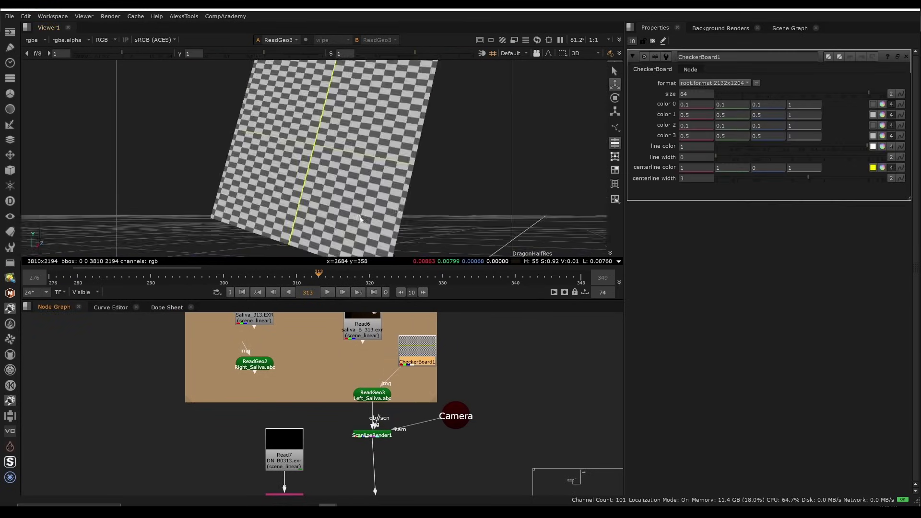
key("space")
scroll(458, 255, "down", 4)
middle_click_drag(459, 255, 394, 251)
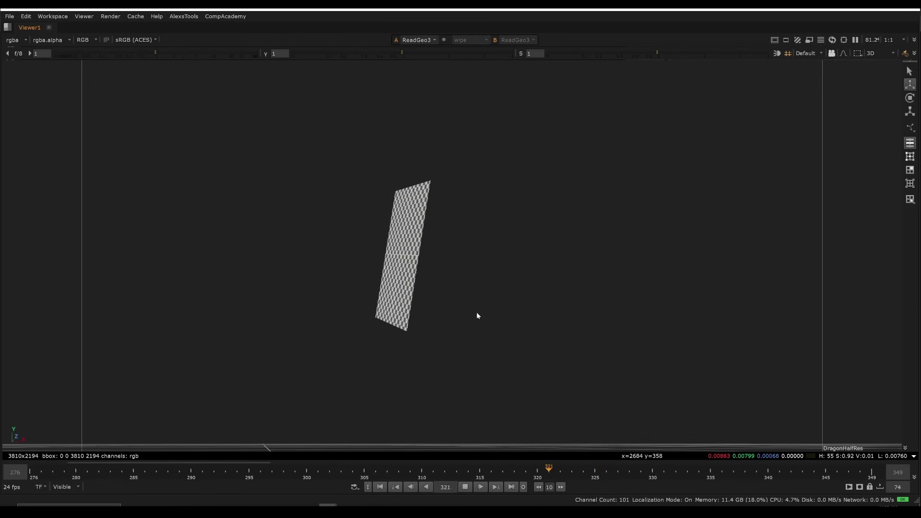
- Show the Merge2 composite in the viewer and examine the checkered card over the dragon's head during playback
key("space")
scroll(417, 405, "up", 3)
middle_click_drag(453, 394, 373, 438)
key("1")
left_click(372, 438)
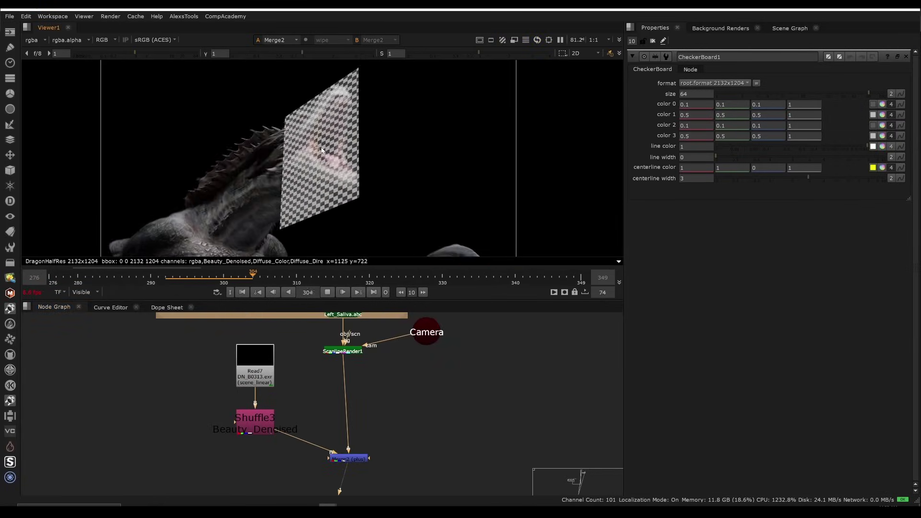
scroll(289, 158, "up", 3)
scroll(411, 155, "down", 3)
scroll(410, 154, "up", 3)
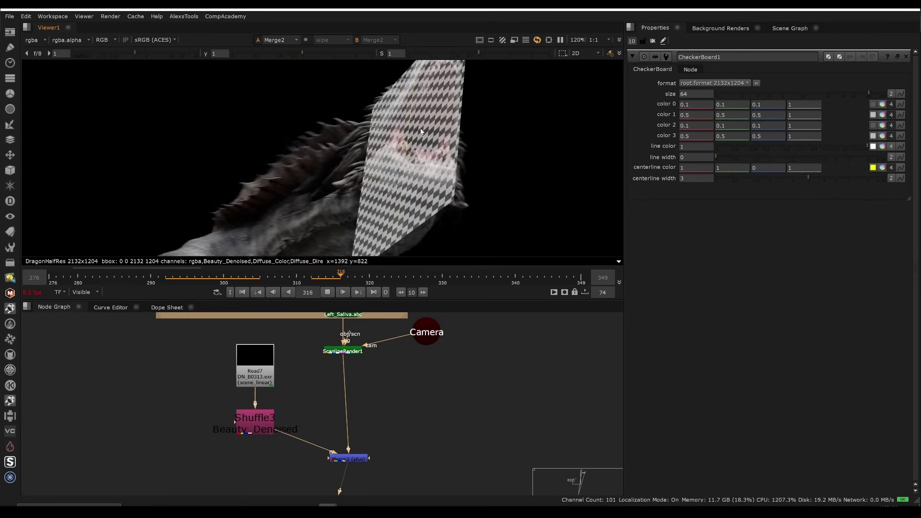
- Place the Right_Saliva ReadGeo2 node beside ReadGeo3 with CheckerBoard1 as its image input, and move the Camera node out of the way
middle_click_drag(365, 318, 361, 384)
scroll(361, 384, "up", 3)
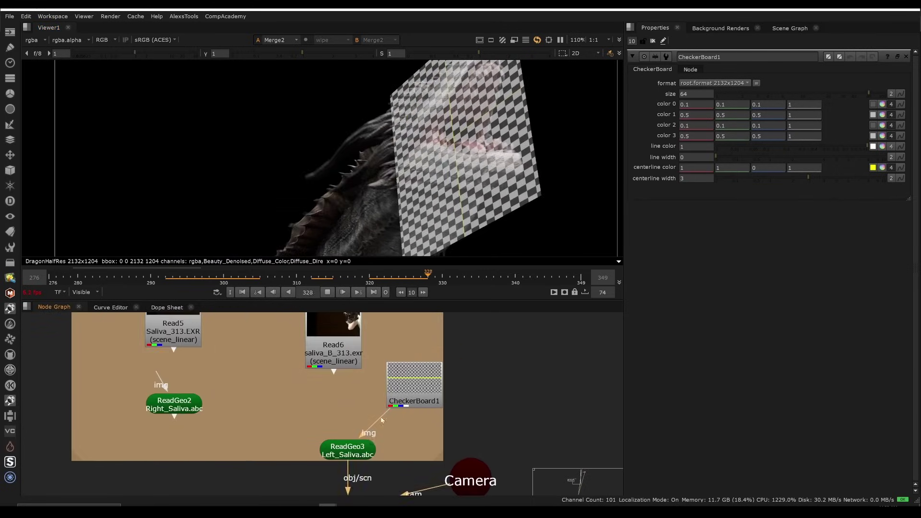
left_click(348, 446)
middle_click_drag(218, 401, 209, 380)
scroll(208, 380, "down", 1)
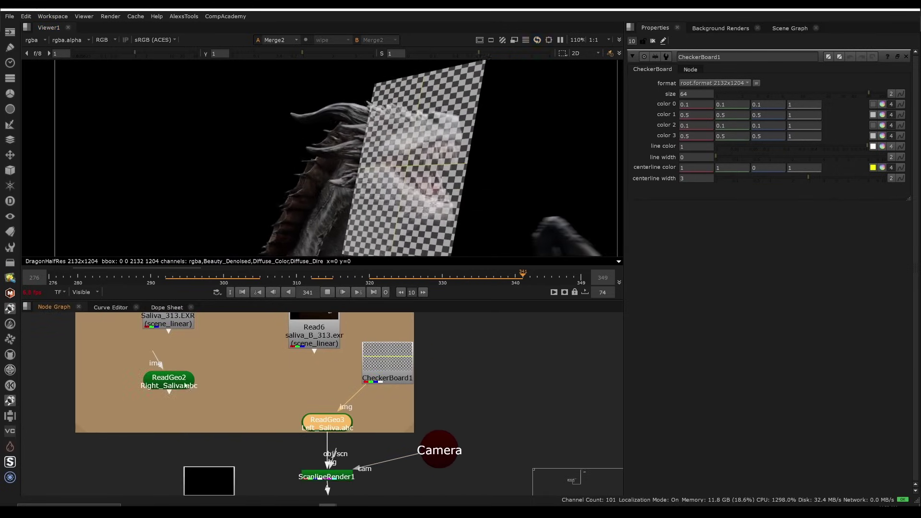
left_click_drag(171, 379, 418, 410)
middle_click_drag(427, 420, 358, 361)
scroll(360, 363, "up", 2)
left_click_drag(368, 390, 438, 455)
- Insert a Scene node between ReadGeo3 and ScanlineRender1 and connect ReadGeo2 to it as the second geometry input
key("Tab")
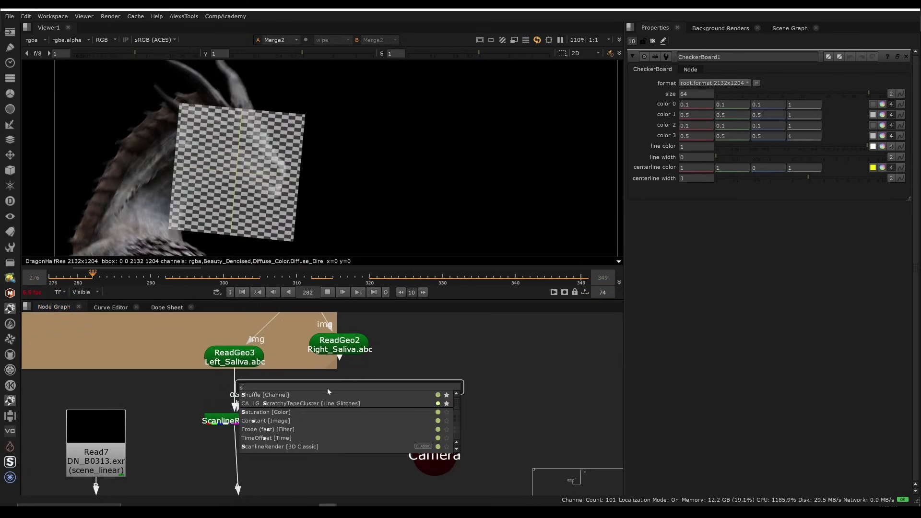
type("scene")
key("Return")
left_click_drag(332, 383, 256, 364)
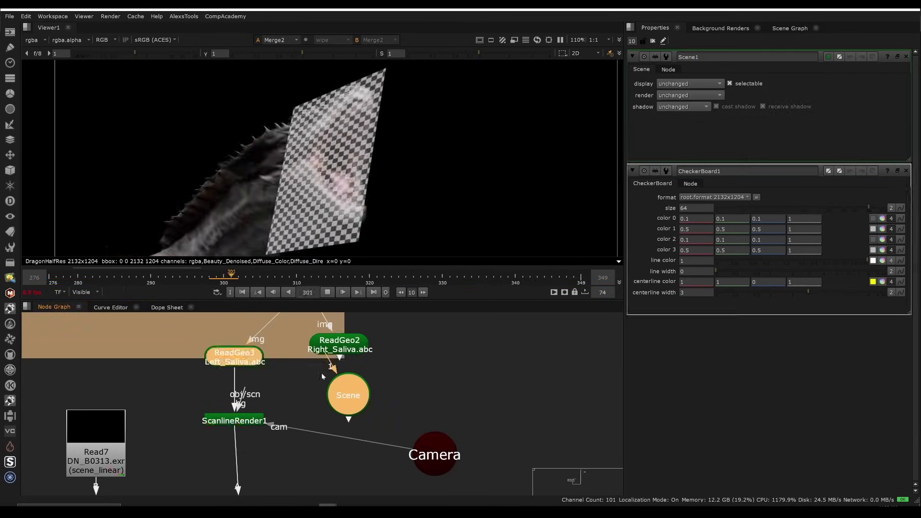
left_click(284, 379)
left_click_drag(330, 394, 201, 385)
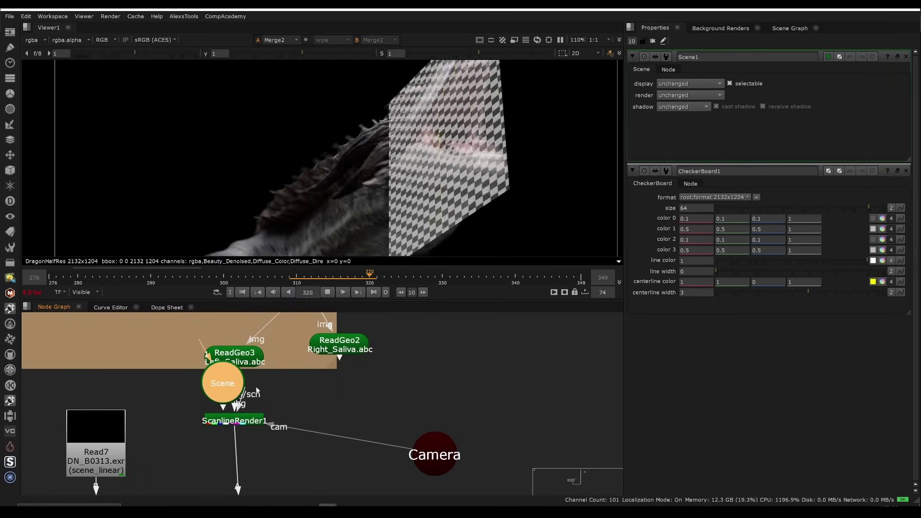
left_click_drag(236, 356, 230, 339)
left_click_drag(234, 383, 233, 376)
left_click_drag(346, 358, 238, 378)
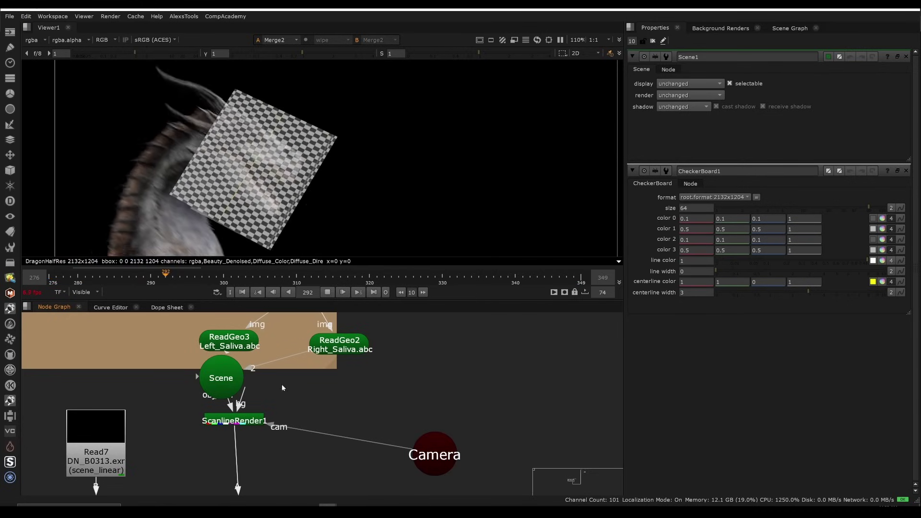
- Insert a Grade node between CheckerBoard1 and ReadGeo2 and tint its gain blue at about 0.356, 0.562, 1
middle_click_drag(288, 377, 311, 446)
key("g")
left_click_drag(403, 380, 336, 356)
left_click_drag(363, 392, 416, 380)
left_click(885, 126)
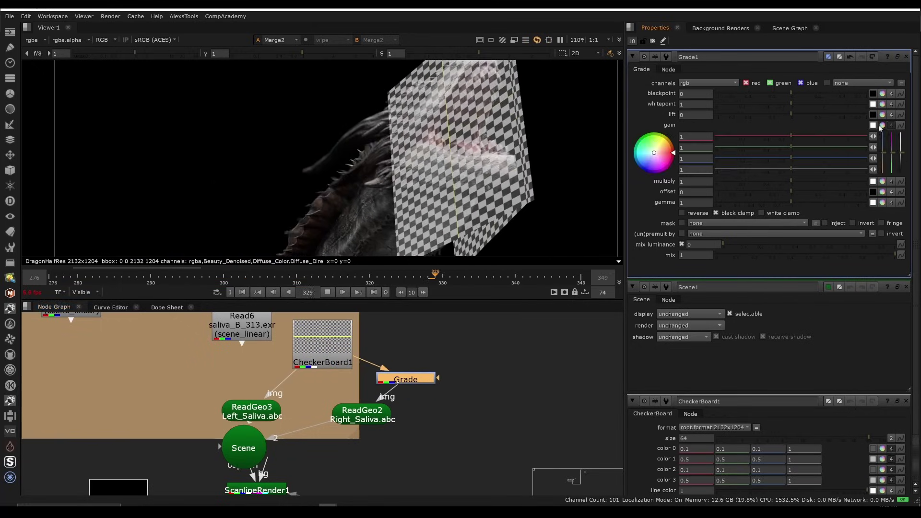
left_click_drag(653, 152, 646, 159)
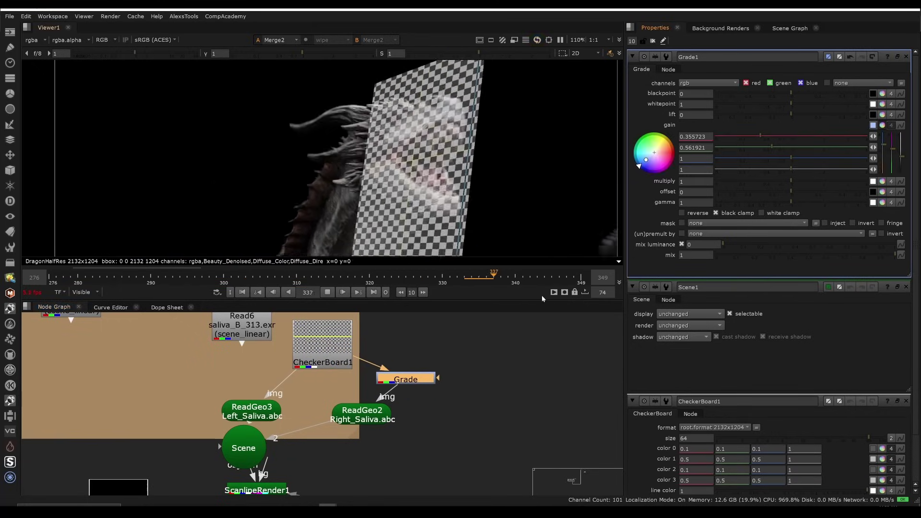
- Duplicate the Grade node between CheckerBoard1 and ReadGeo3 and tint its gain orange at about 1, 0.694, 0.356
key("ctrl+c")
left_click(297, 389)
key("ctrl+v")
left_click_drag(306, 388, 296, 385)
double_click(296, 385)
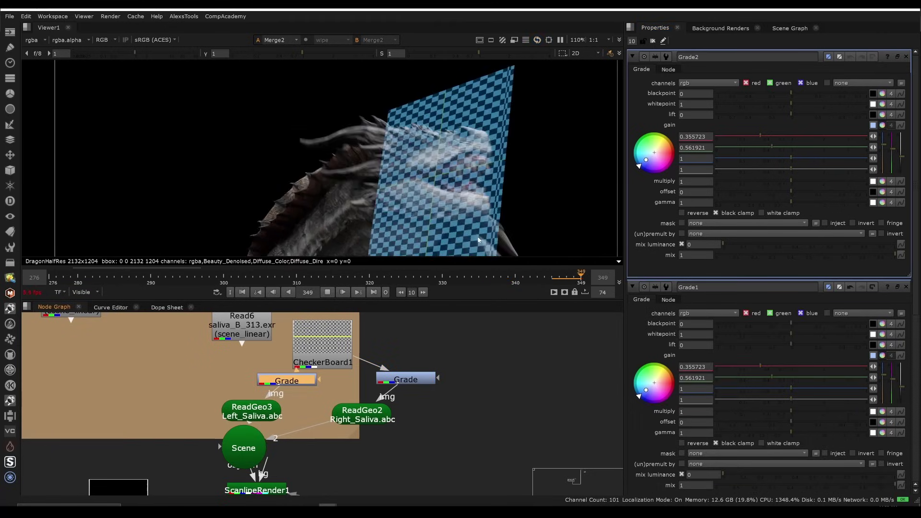
left_click_drag(640, 166, 700, 131)
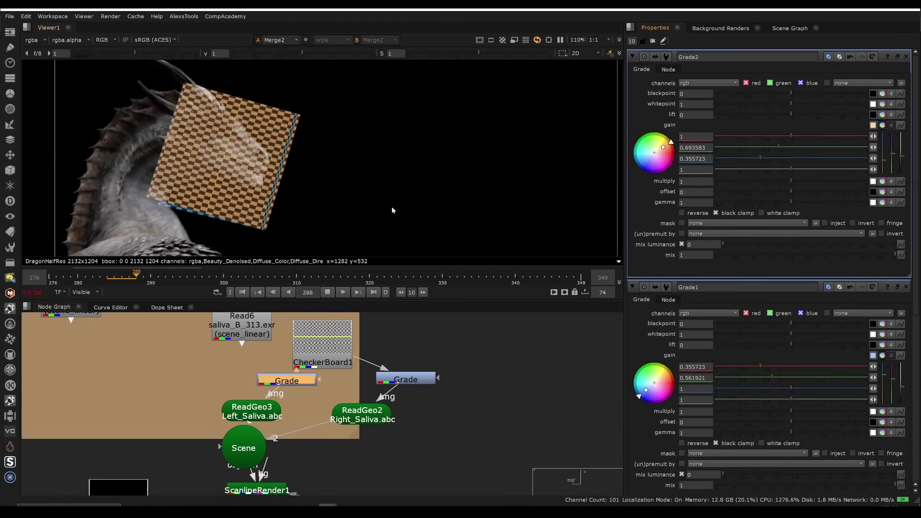
scroll(376, 199, "down", 3)
middle_click_drag(286, 439, 382, 308)
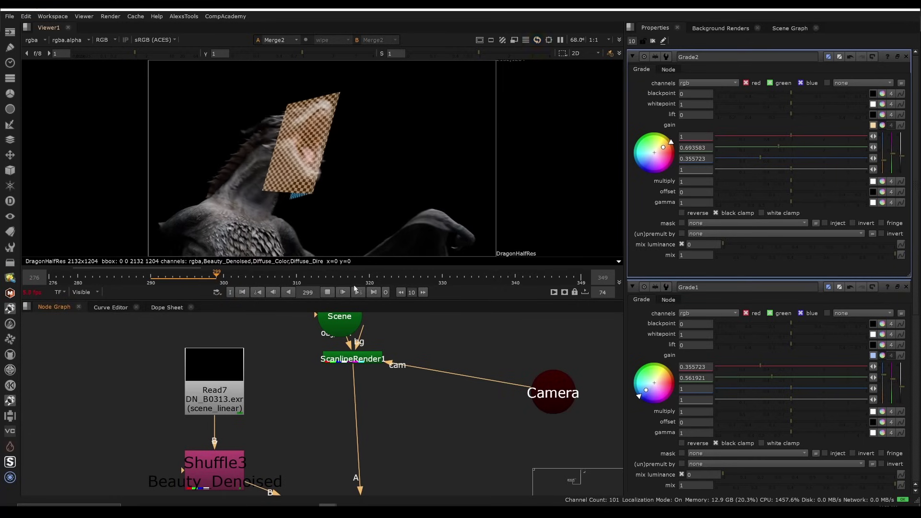
- Stop playback at frame 305 and examine how the orange and blue checkerboard cards overlap on the dragon's head
left_click(328, 292)
scroll(357, 176, "up", 1)
scroll(359, 177, "up", 2)
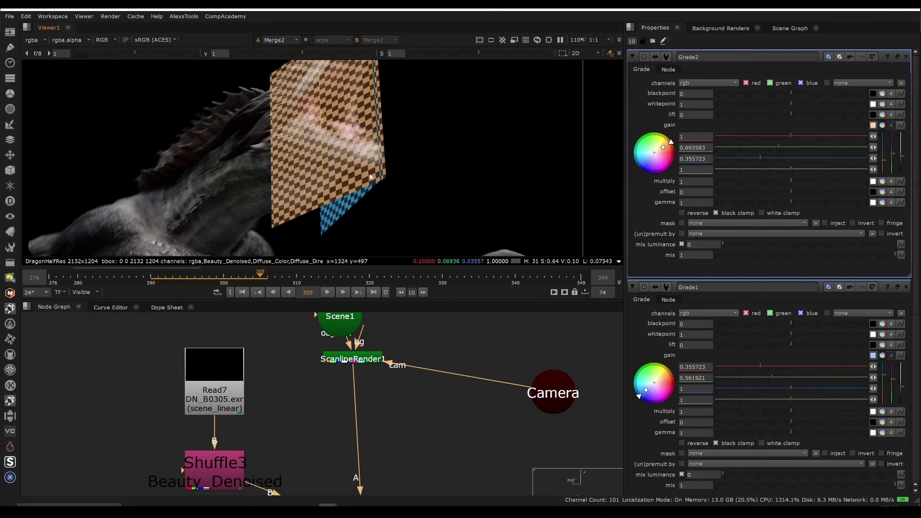
scroll(353, 189, "down", 3)
middle_click_drag(384, 139, 384, 132)
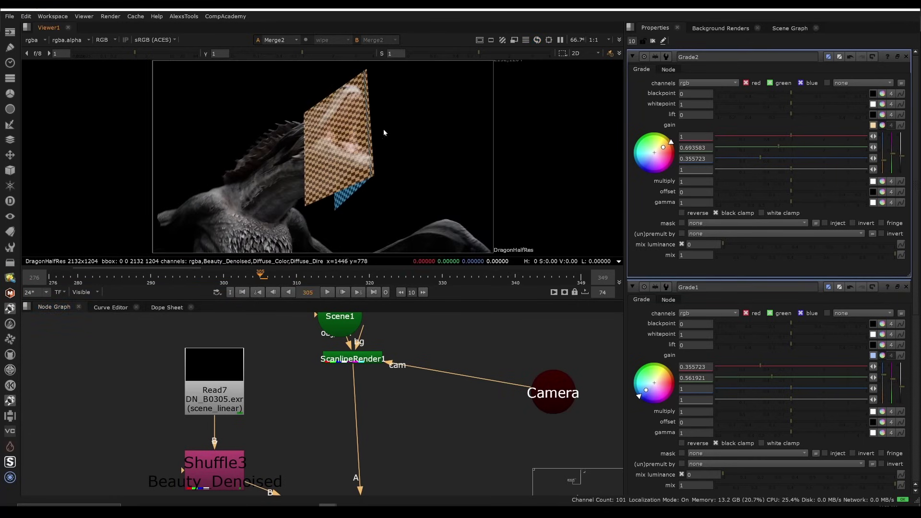
scroll(365, 128, "up", 2)
key("space")
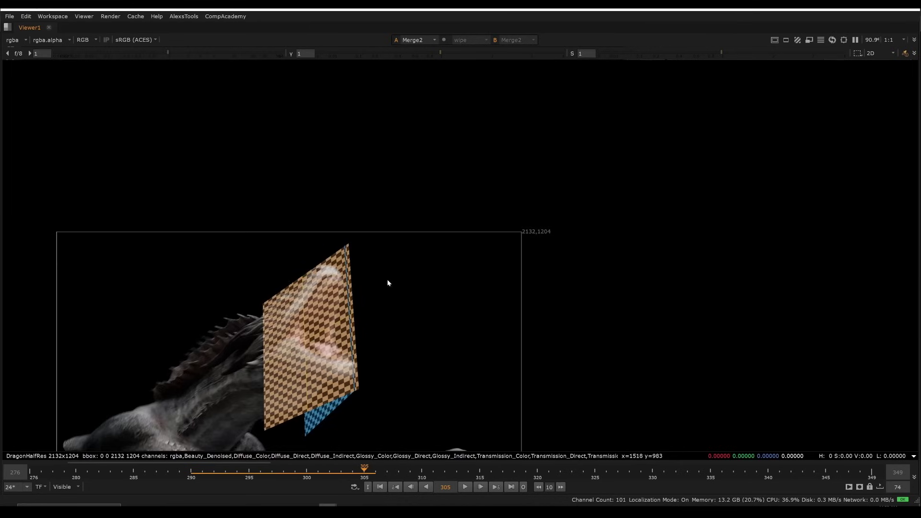
scroll(465, 217, "up", 2)
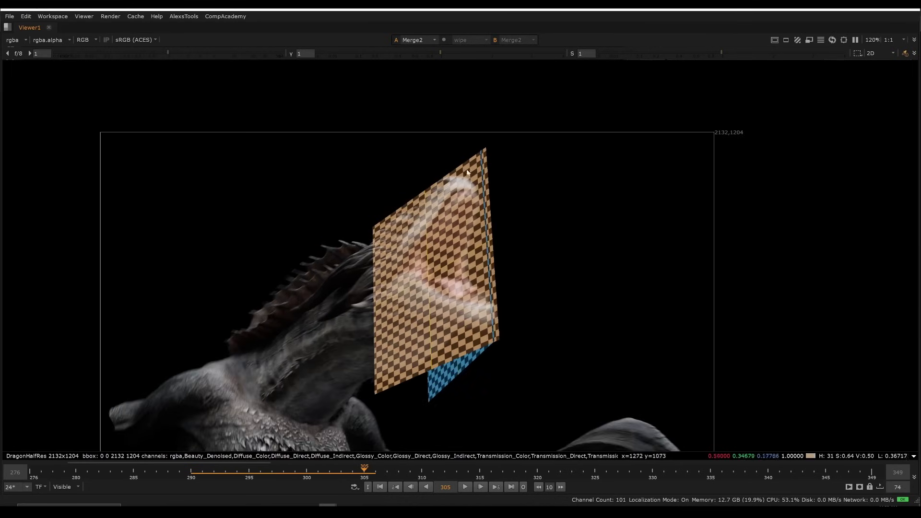
scroll(441, 278, "up", 4)
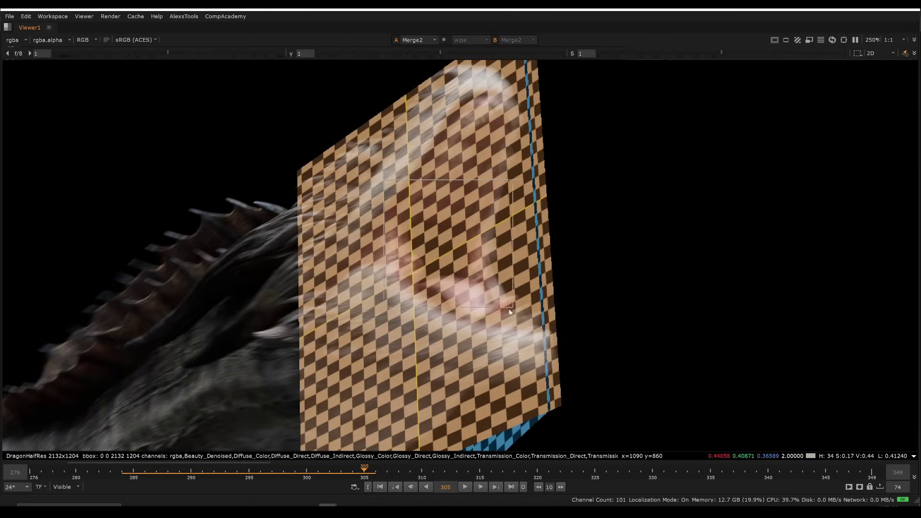
scroll(495, 160, "down", 3)
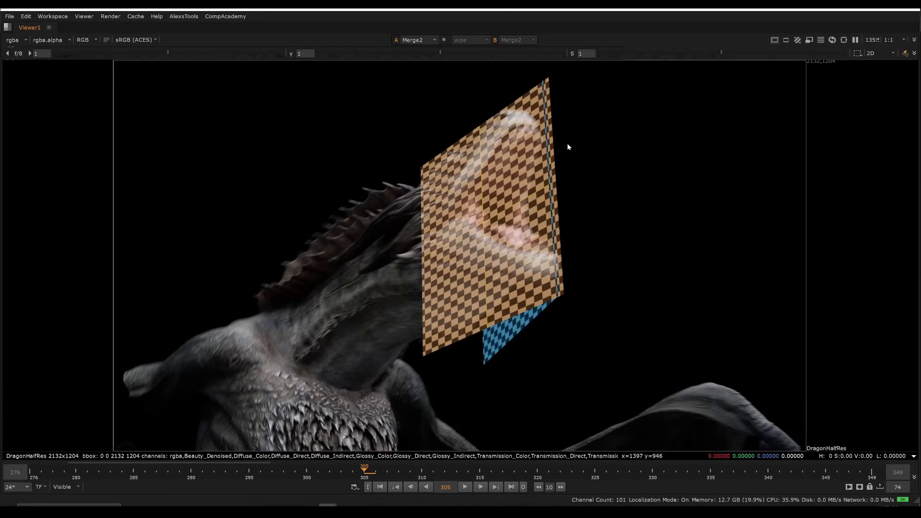
scroll(567, 144, "up", 1)
middle_click_drag(560, 173, 497, 214)
- Inspect the spacing between the left and right saliva cards in the 3D view, returning to the 2D view
key("space")
key("Tab")
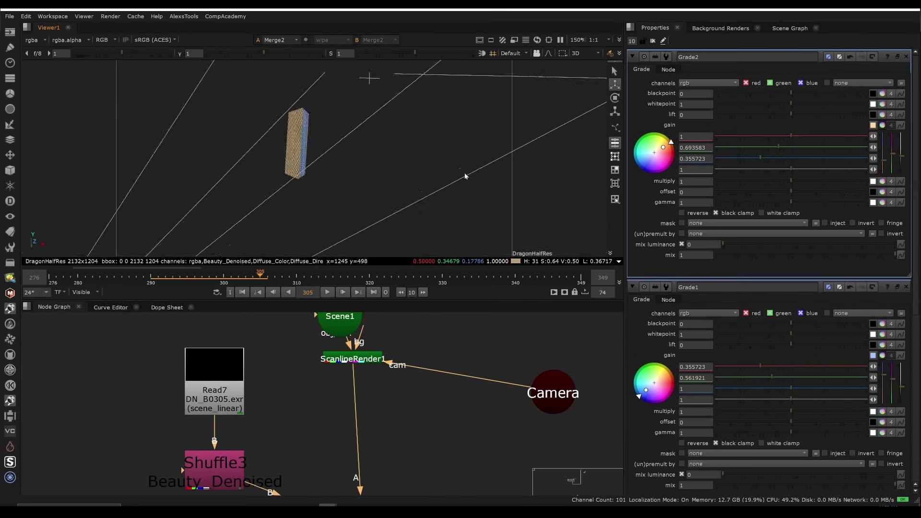
left_click_drag(465, 177, 405, 124, "ctrl")
key("Tab")
- Disable the ReadGeo3 Left_Saliva node to isolate the right saliva card in the render
middle_click_drag(377, 331, 332, 480)
key("f")
left_click(311, 425)
key("d")
key("alt+f")
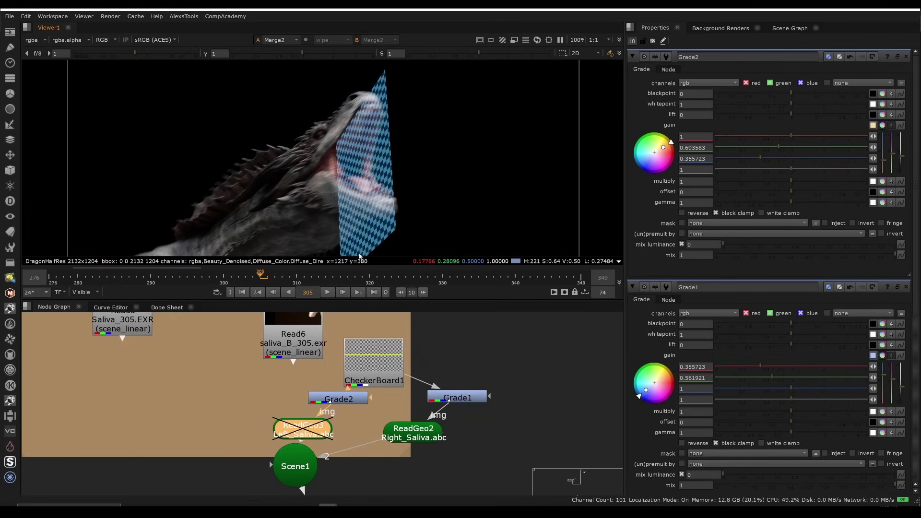
- Review the blue right saliva card across frames 305 to 322, checking how it sits in the dragon's mouth
left_click_drag(334, 279, 343, 280)
left_click(317, 277)
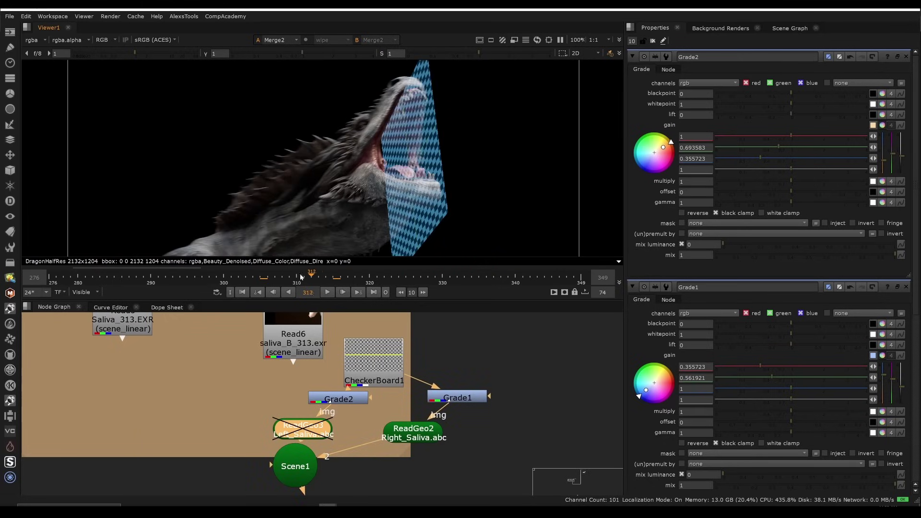
left_click(301, 276)
left_click(329, 293)
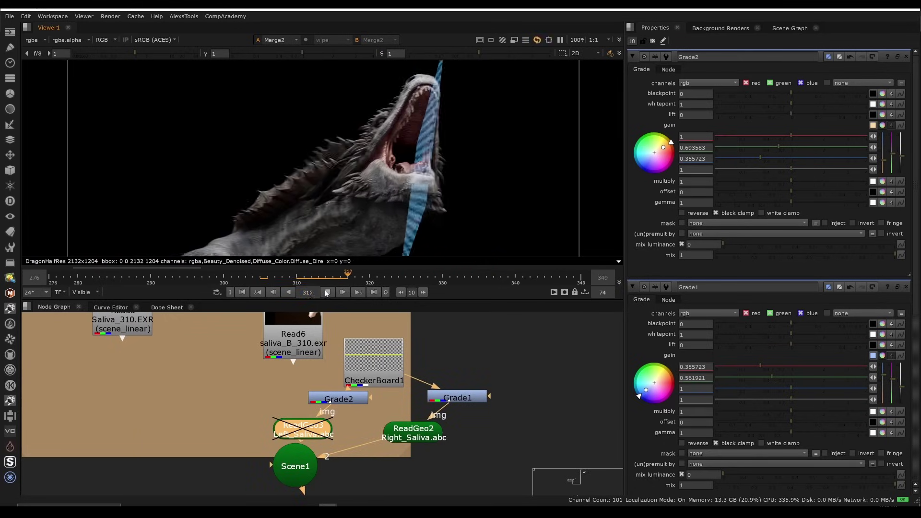
left_click(416, 432)
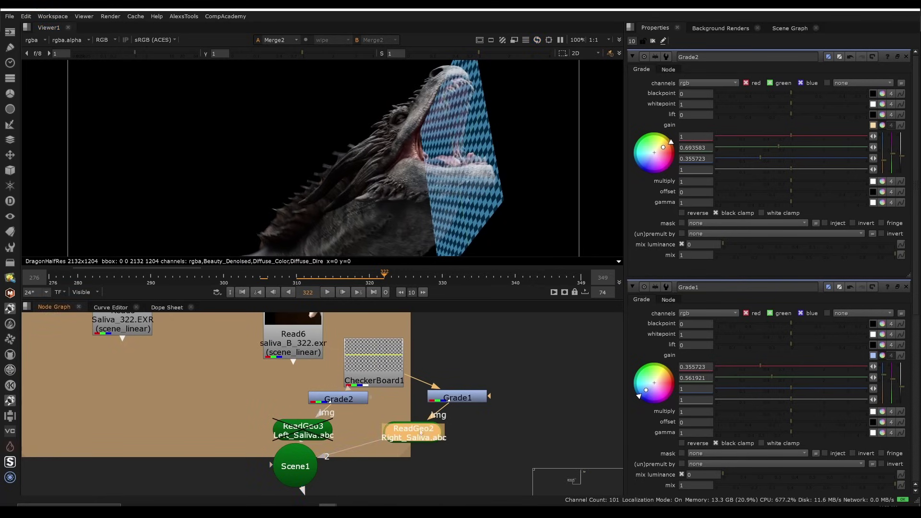
middle_click_drag(416, 433, 314, 415)
left_click_drag(304, 276, 341, 279)
scroll(354, 174, "up", 2)
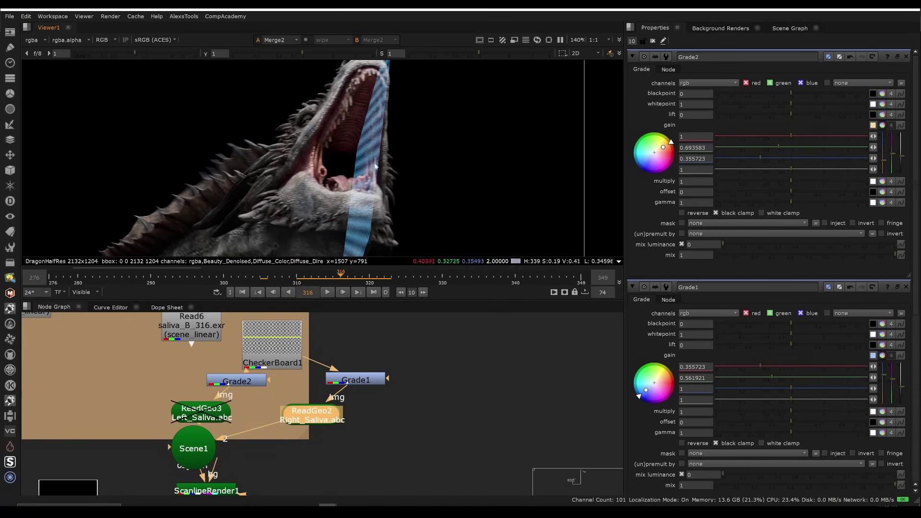
- Toggle ReadGeo3 on and off to compare both cards, and scrub around frames 312 to 317 with the right card alone
left_click(223, 412)
key("d")
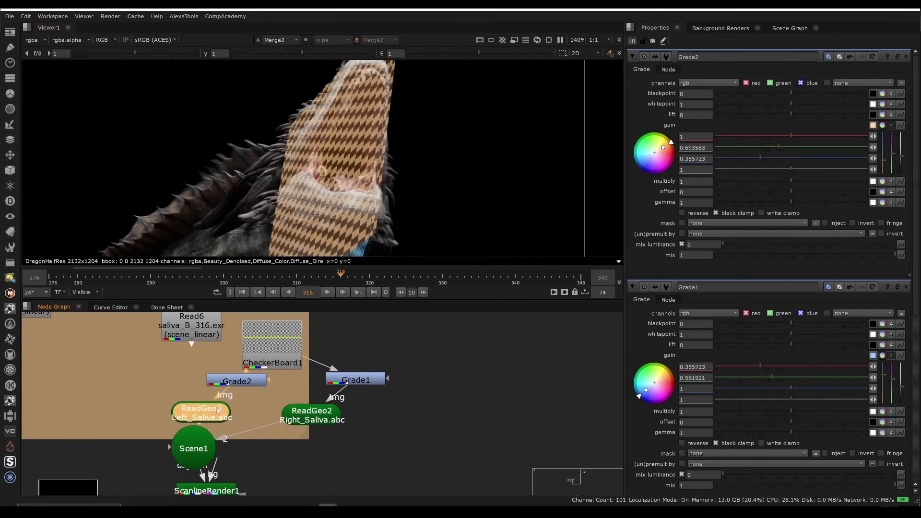
key("d")
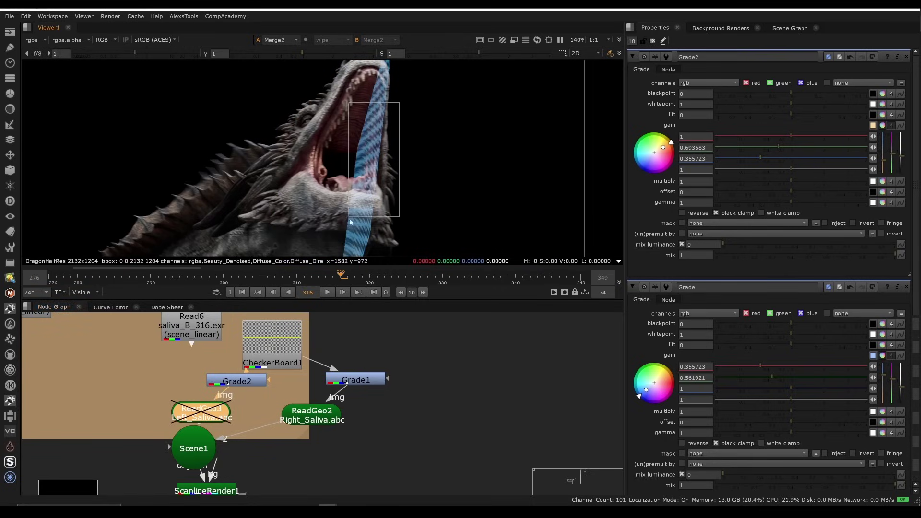
mouse_move(355, 278)
left_mouse_down()
mouse_move(305, 279)
mouse_move(348, 281)
left_mouse_up()
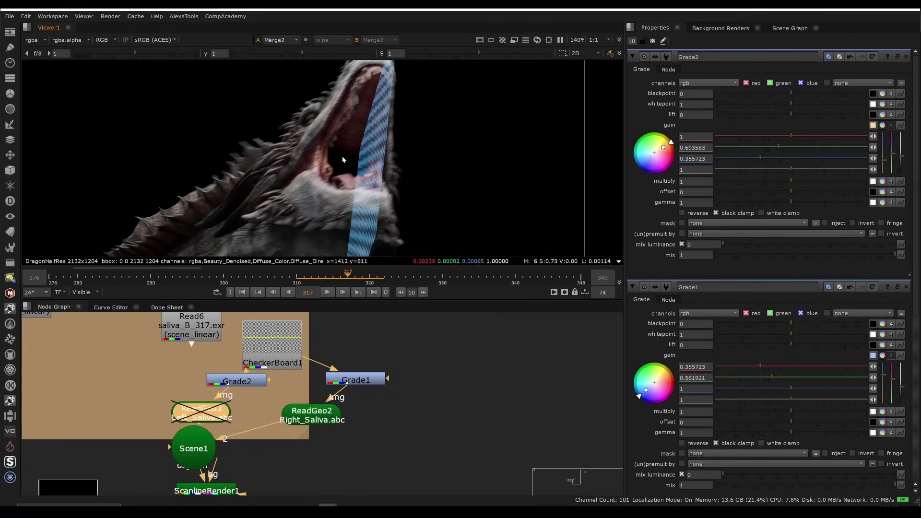
left_click_drag(362, 282, 298, 274)
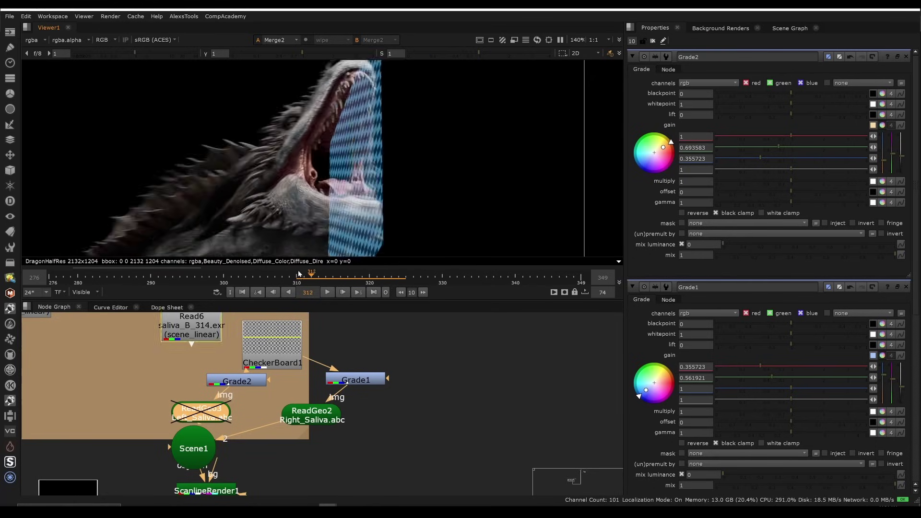
key("f")
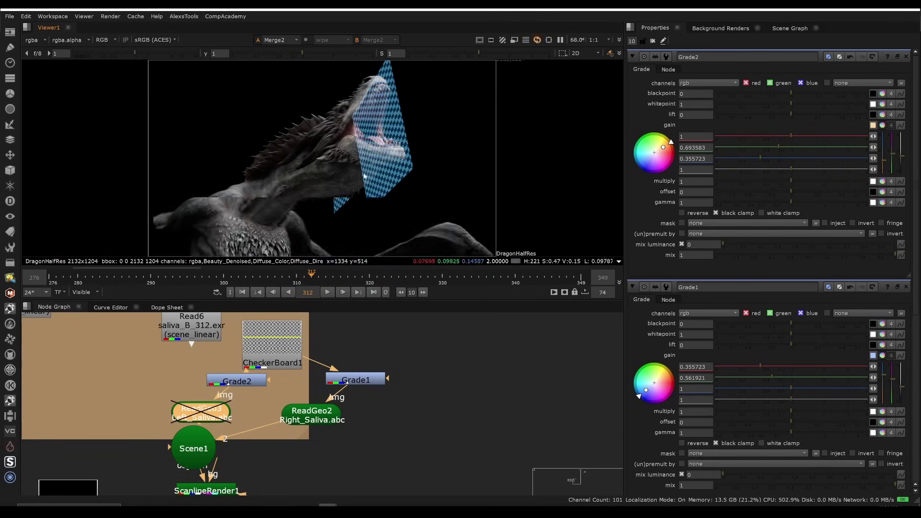
- Re-enable the ReadGeo3 Left_Saliva node
middle_click_drag(376, 368, 409, 372)
middle_click_drag(399, 323, 465, 365)
key("d")
middle_click_drag(422, 447, 344, 416)
key("d")
key("d")
- Disconnect ReadGeo2 from Scene1 and move it with Grade1 outside the Elements (Saliva) backdrop
middle_click_drag(352, 453, 385, 413)
key("space")
left_click_drag(514, 321, 361, 456)
scroll(361, 462, "up", 4)
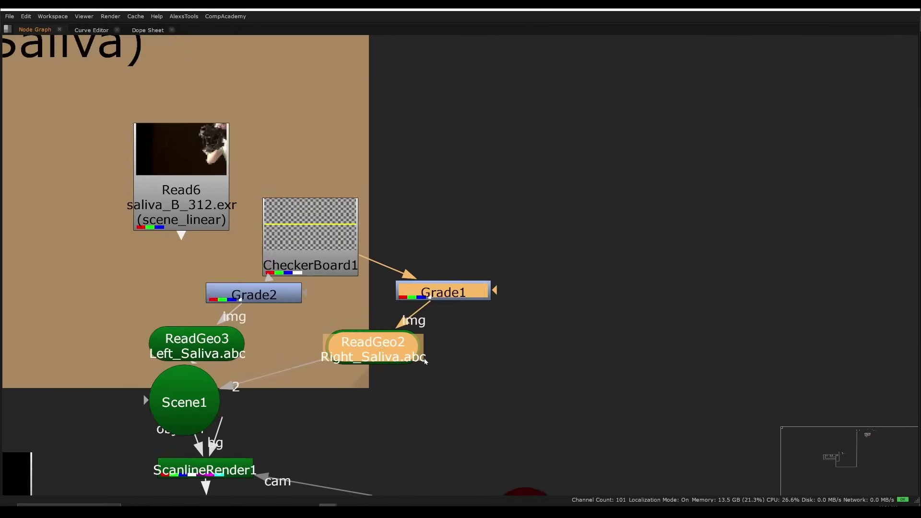
middle_click_drag(361, 462, 463, 455)
left_click_drag(463, 343, 582, 360)
middle_click_drag(402, 407, 416, 446)
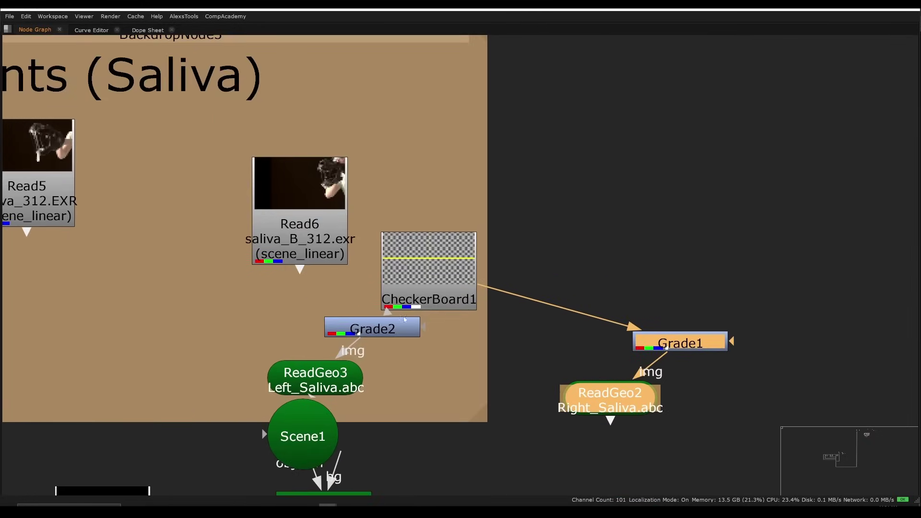
- Delete Grade2 from between CheckerBoard1 and ReadGeo3, and move ScanlineRender1 down closer to Merge2
left_click(379, 326)
key("Delete")
scroll(392, 339, "down", 3)
middle_click_drag(393, 335, 412, 270)
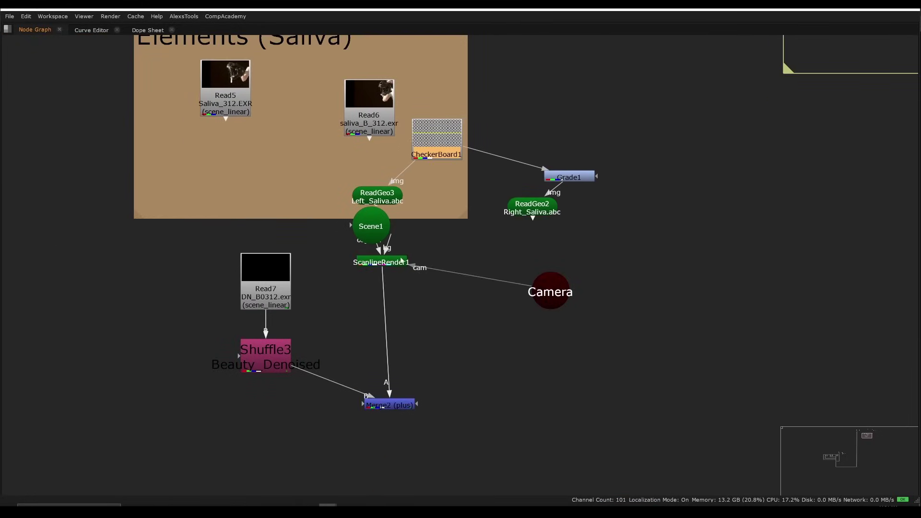
left_click_drag(401, 259, 391, 347)
key("space")
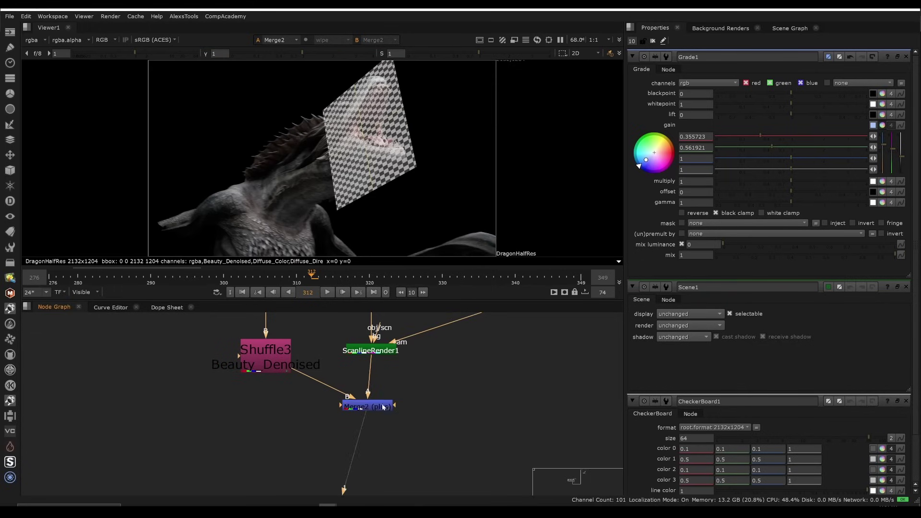
- Examine the left saliva card's shape and checkerboard mapping from several angles in the 3D view
mouse_move(384, 321)
middle_mouse_down()
mouse_move(390, 377)
mouse_move(360, 483)
mouse_move(362, 406)
middle_mouse_up()
key("space")
left_click_drag(346, 432, 346, 428)
key("space")
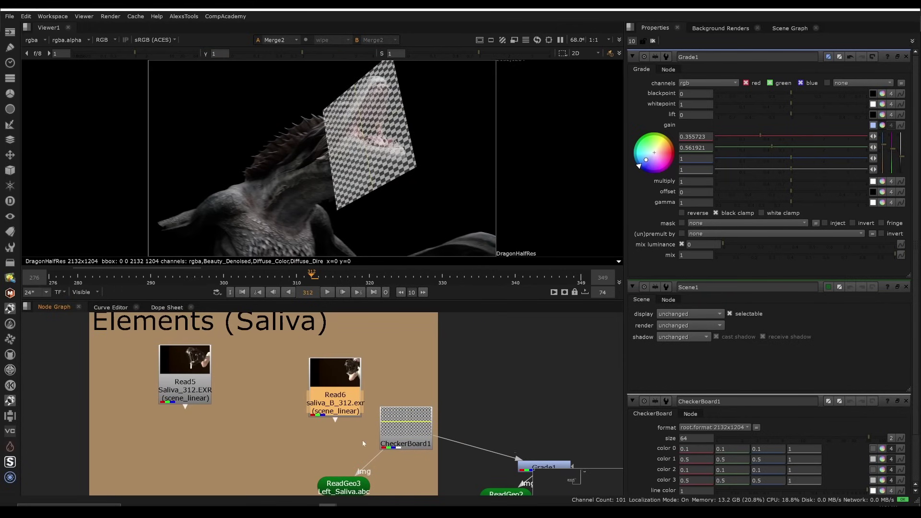
key("Tab")
scroll(426, 202, "down", 2)
left_click_drag(425, 193, 397, 173, "ctrl")
scroll(309, 188, "up", 4)
left_click(309, 188)
scroll(372, 194, "down", 3)
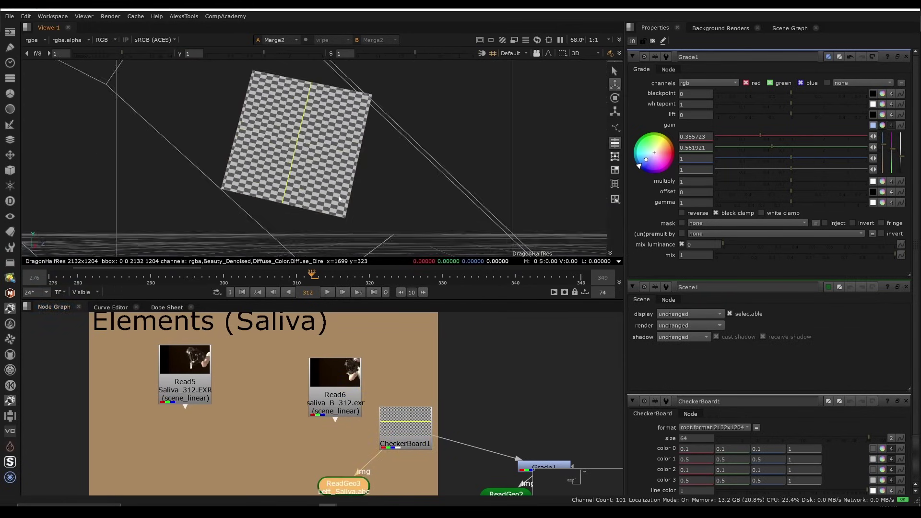
key("space")
key("space")
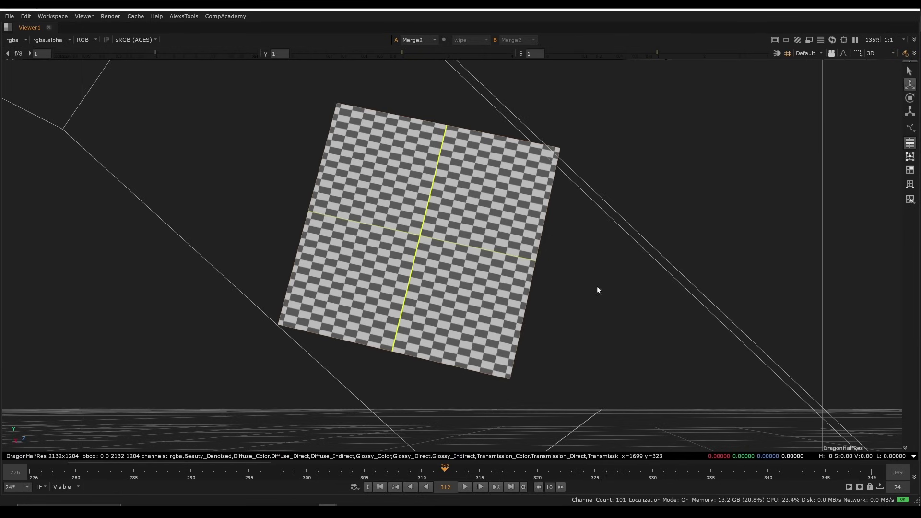
left_click_drag(513, 196, 429, 111, "ctrl")
left_click_drag(597, 321, 649, 245, "ctrl")
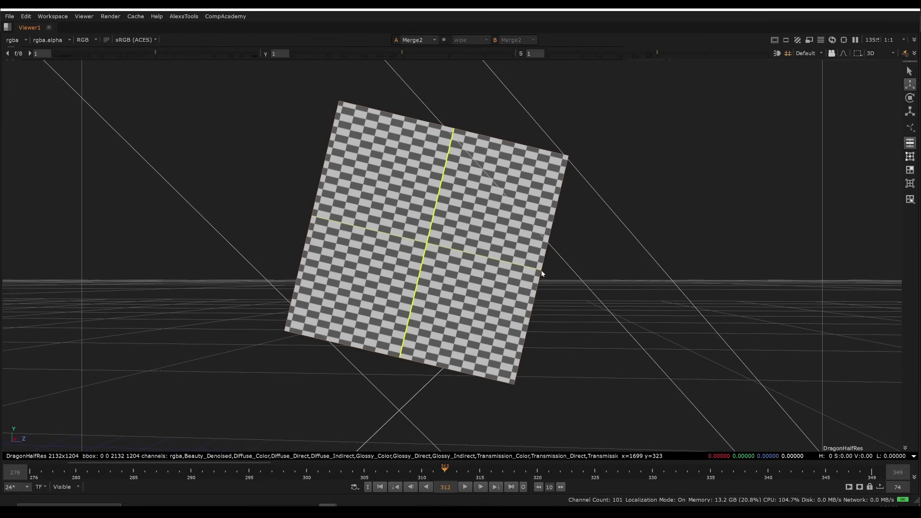
- View the Read6 saliva_B footage full size and check its frame format
key("space")
middle_click_drag(329, 427, 384, 359)
left_click(384, 359)
key("1")
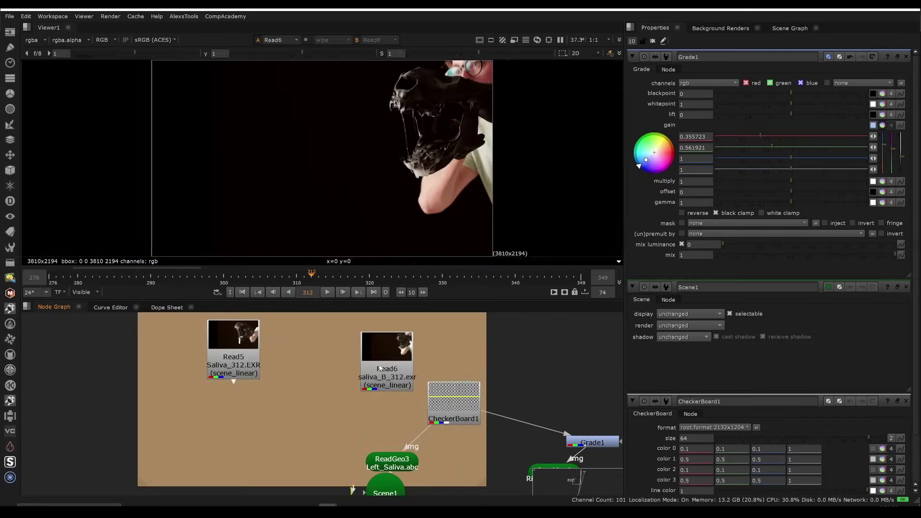
key("space")
scroll(425, 188, "down", 6)
scroll(562, 256, "up", 5)
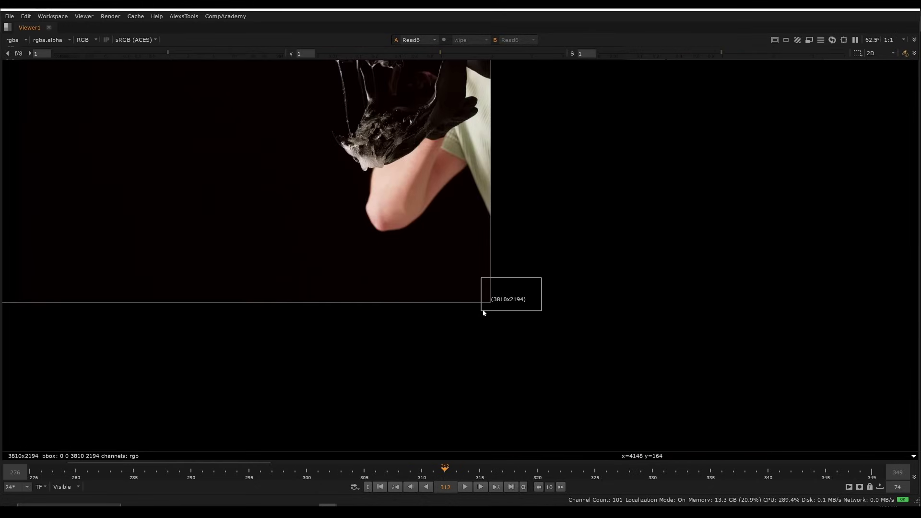
scroll(506, 304, "up", 5)
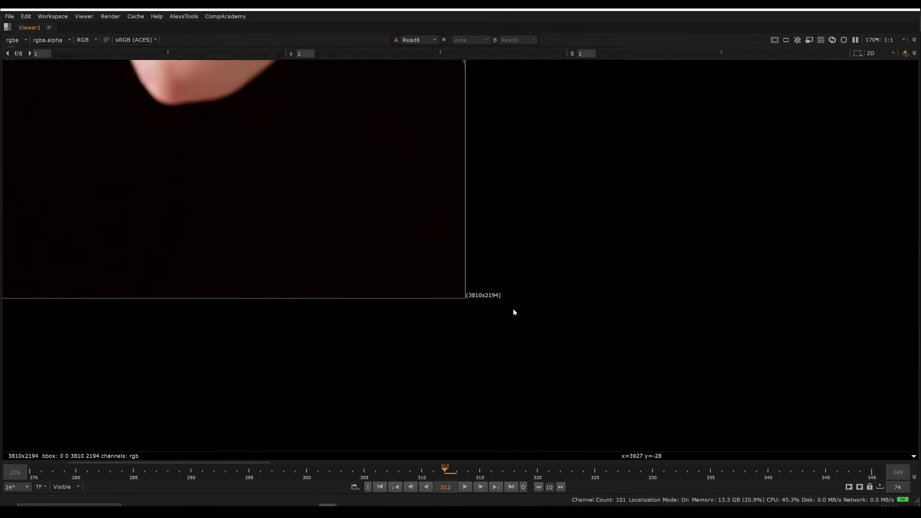
key("space")
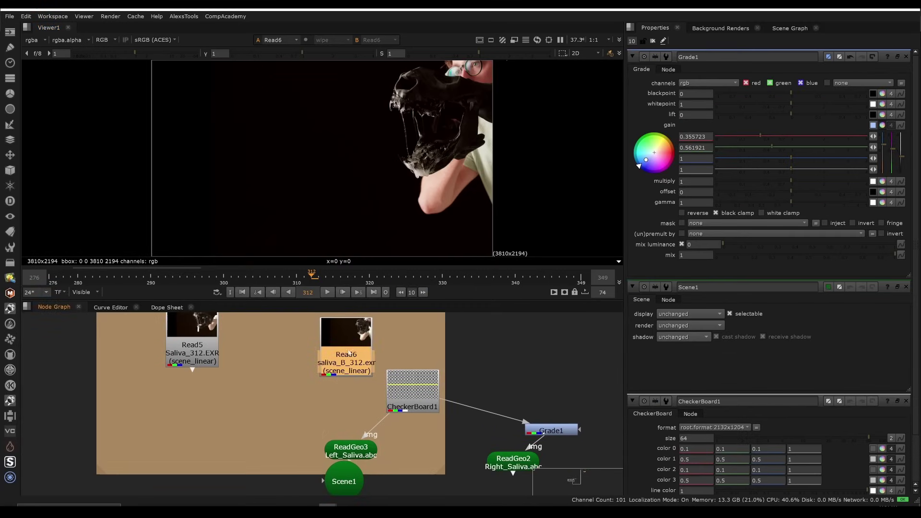
- Add a Reformat node below Read6 and set its output format to square_2K 2048x2048
key("Tab")
type("reformat")
key("Return")
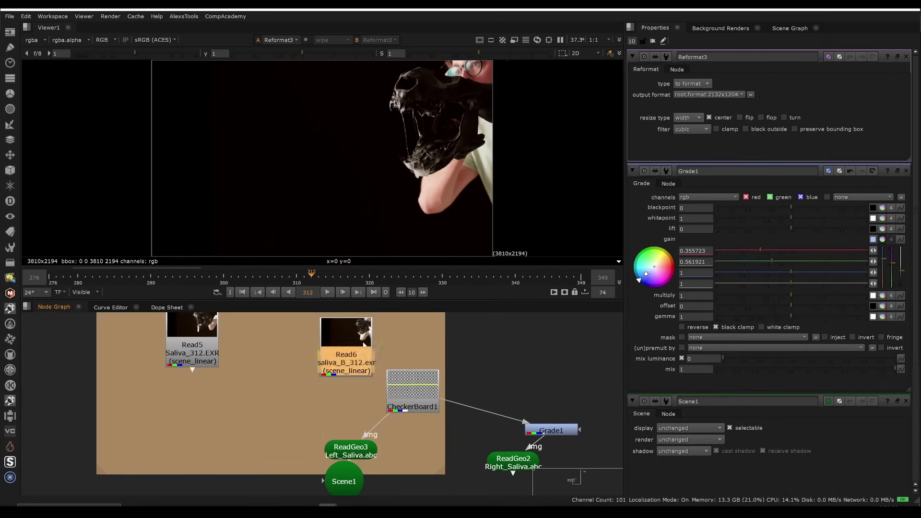
left_click(379, 378)
scroll(393, 408, "up", 3)
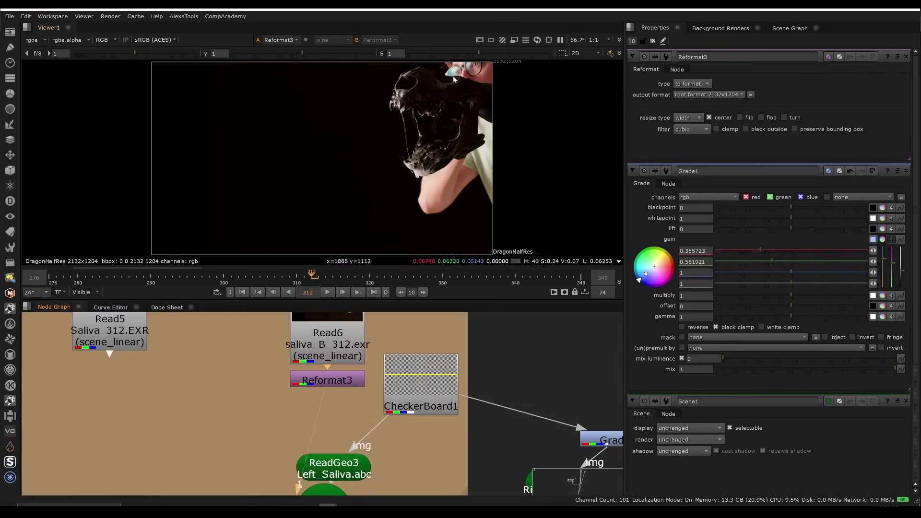
left_click(729, 93)
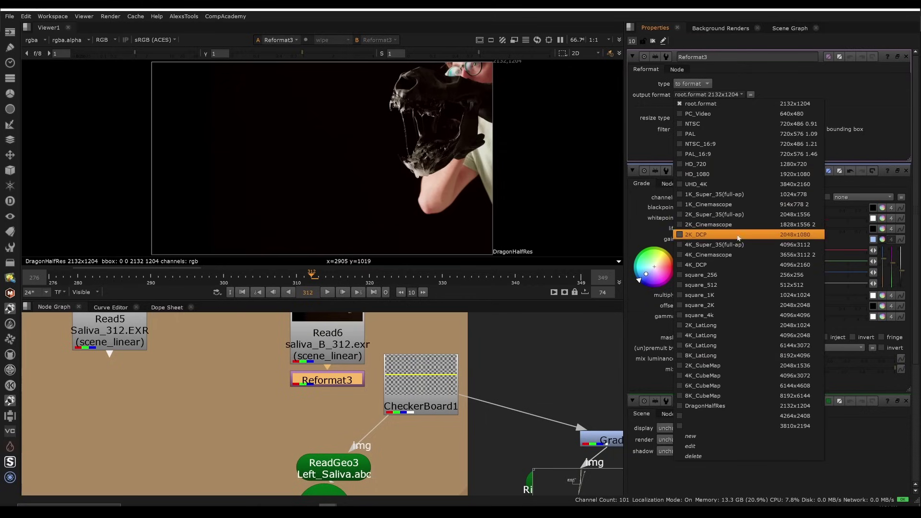
left_click(734, 307)
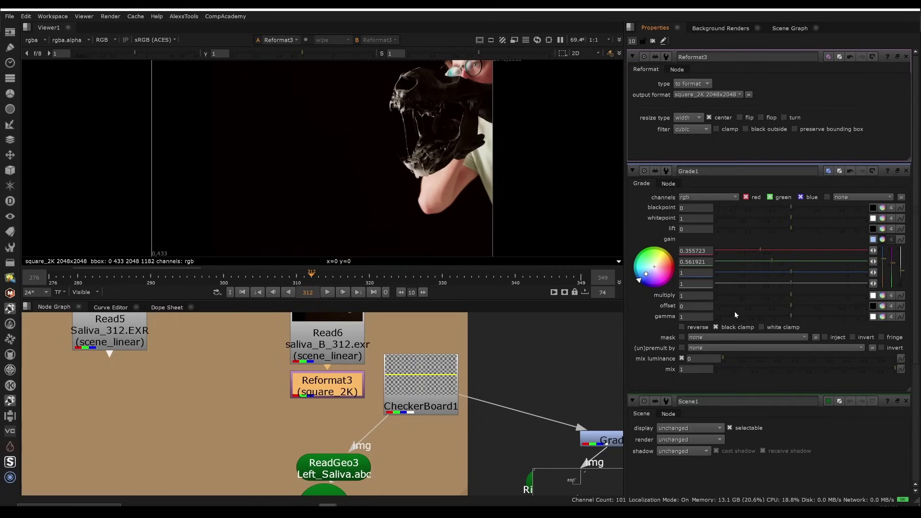
- Add a Transform node below Reformat3 and set its scale to 2.6
middle_click_drag(391, 424, 407, 392)
key("f")
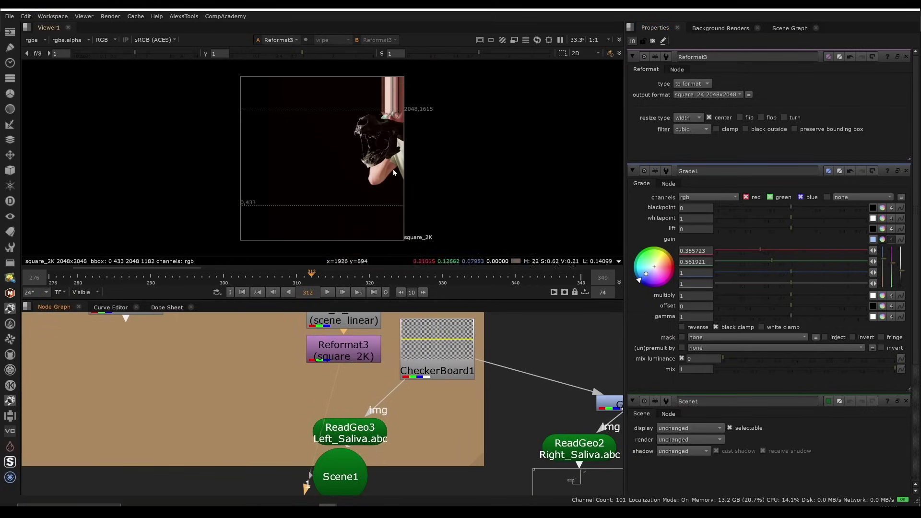
key("t")
left_click(813, 104)
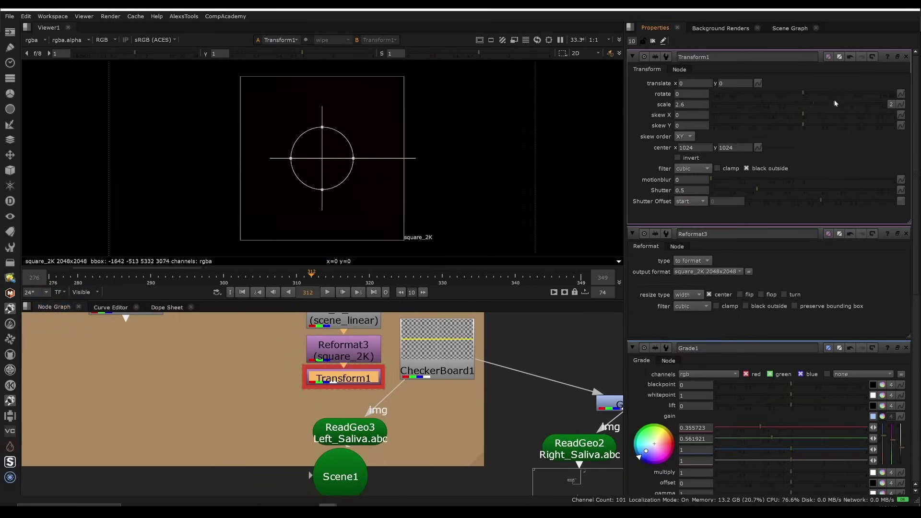
- Set Transform1 to scale 2.3, move the footage to translate x -1218, y -264, and connect the node to ReadGeo3's img input
left_click_drag(322, 155, 237, 176)
left_click_drag(406, 375, 377, 379)
- View the ScanlineRender1 output to check the saliva footage projected on the left card
middle_click_drag(386, 378, 389, 320)
scroll(401, 416, "down", 3)
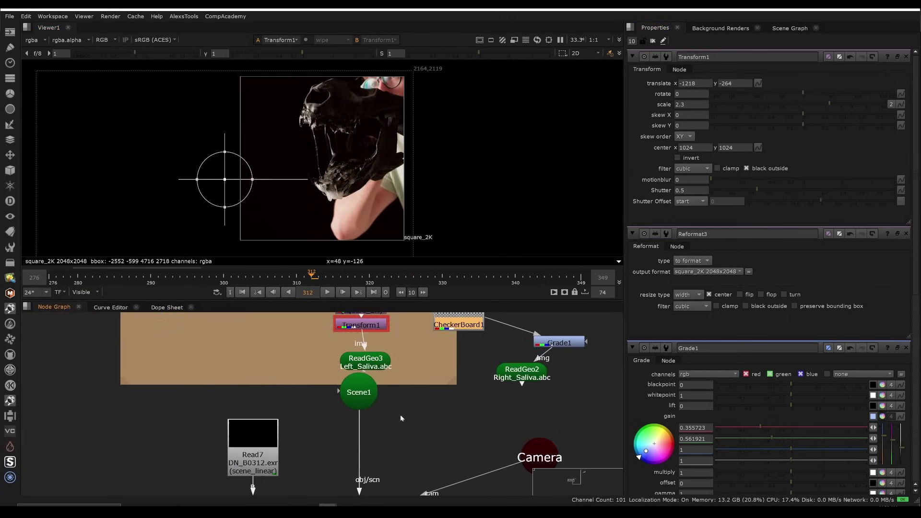
middle_click_drag(401, 416, 408, 332)
left_click_drag(420, 386, 332, 463)
key("1")
left_click(381, 358)
scroll(344, 136, "up", 4)
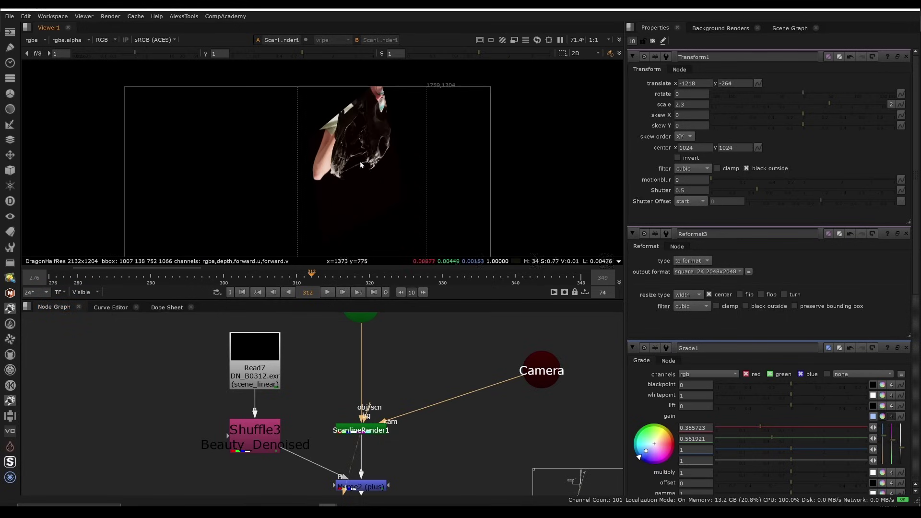
middle_click_drag(337, 166, 335, 167)
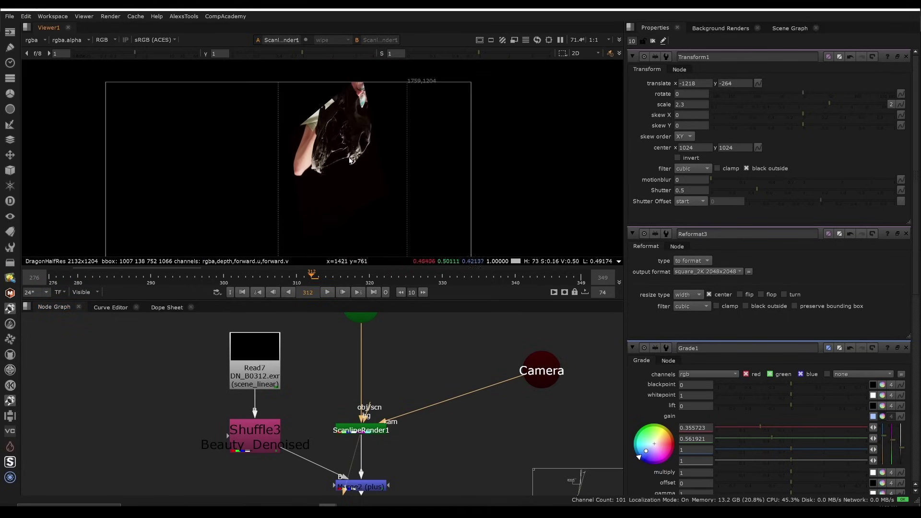
- View Merge2 and examine how the projected saliva sits around the dragon's open mouth
middle_click_drag(398, 411, 409, 368)
left_click_drag(475, 392, 360, 459)
middle_click_drag(387, 404, 329, 417)
key("1")
left_click(368, 424)
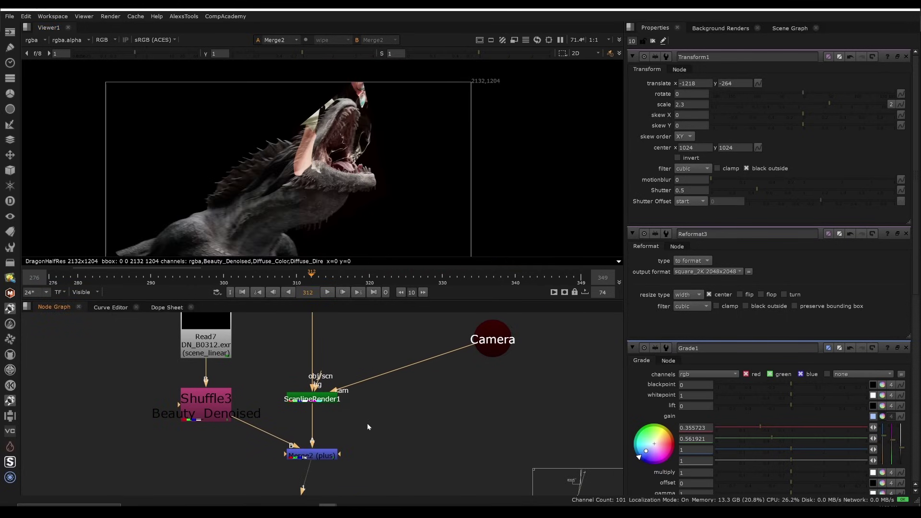
scroll(368, 158, "up", 4)
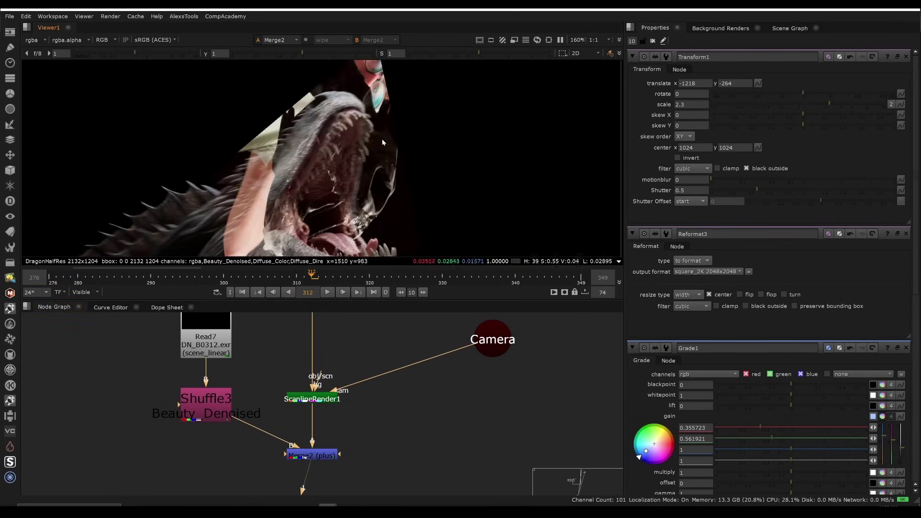
left_click_drag(387, 191, 388, 192)
- Move Reformat3 and its upstream nodes up to open a gap above Transform1, and view Transform1's full frame
middle_click_drag(357, 326, 391, 402)
scroll(391, 402, "up", 2)
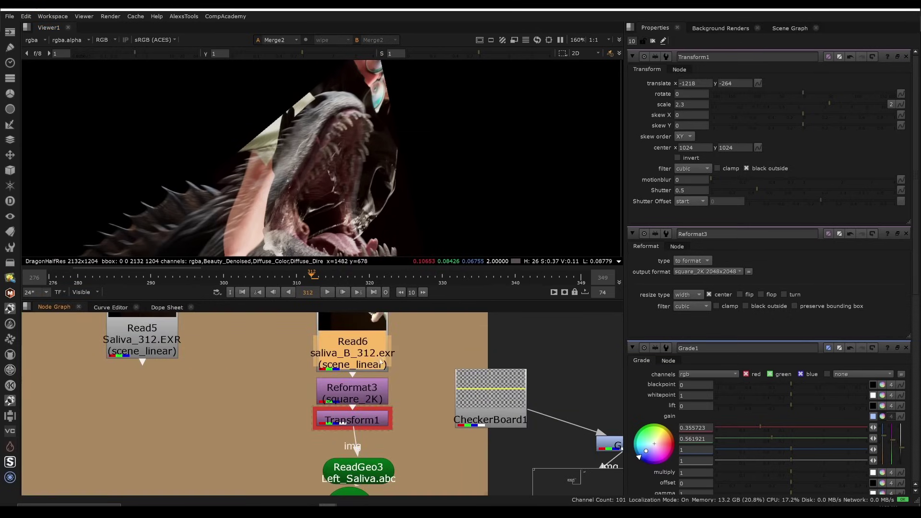
left_click_drag(382, 396, 379, 359, "ctrl")
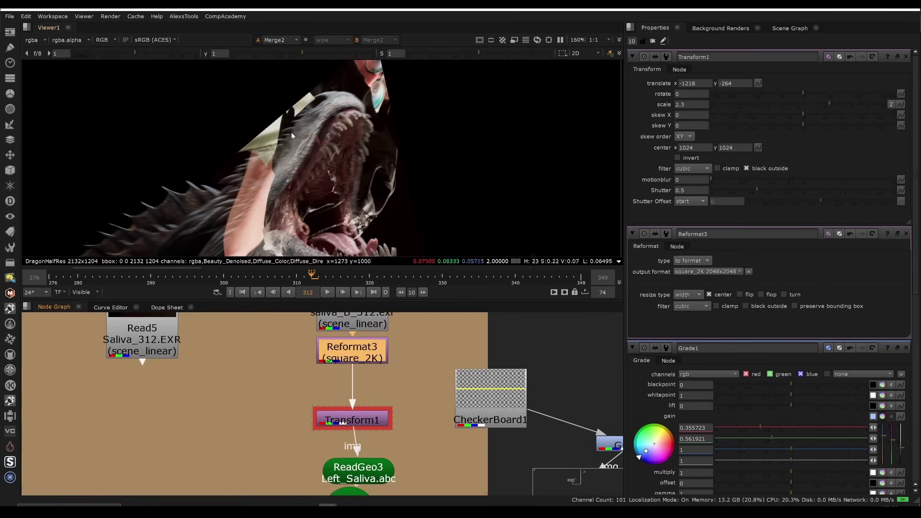
left_click(373, 420)
key("1")
left_click_drag(376, 420, 372, 416)
key("f")
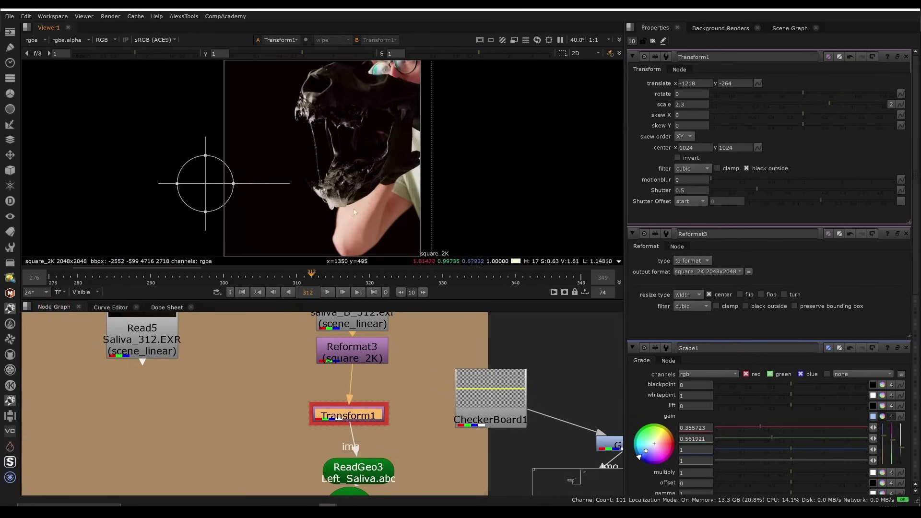
- Keep only Reformat3's properties open and enable its flip, flop and turn options
middle_click_drag(381, 388, 379, 425)
double_click(376, 387)
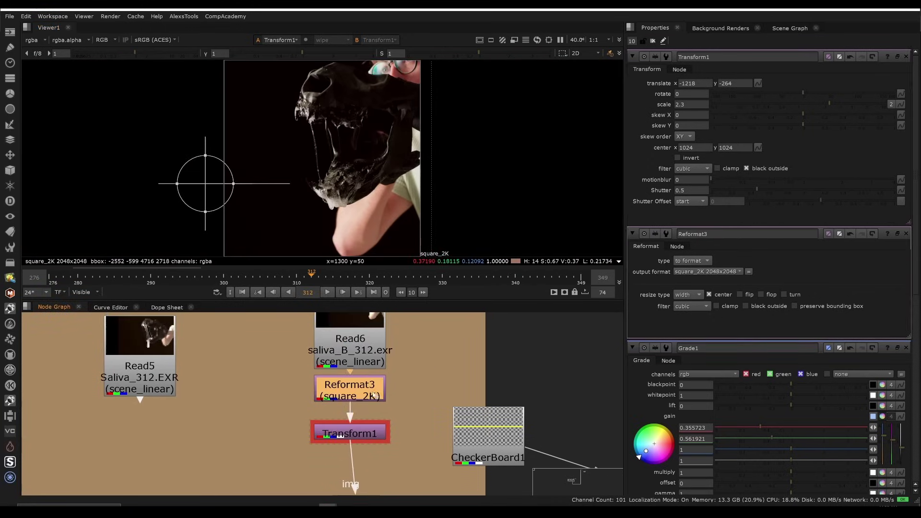
left_click(907, 171)
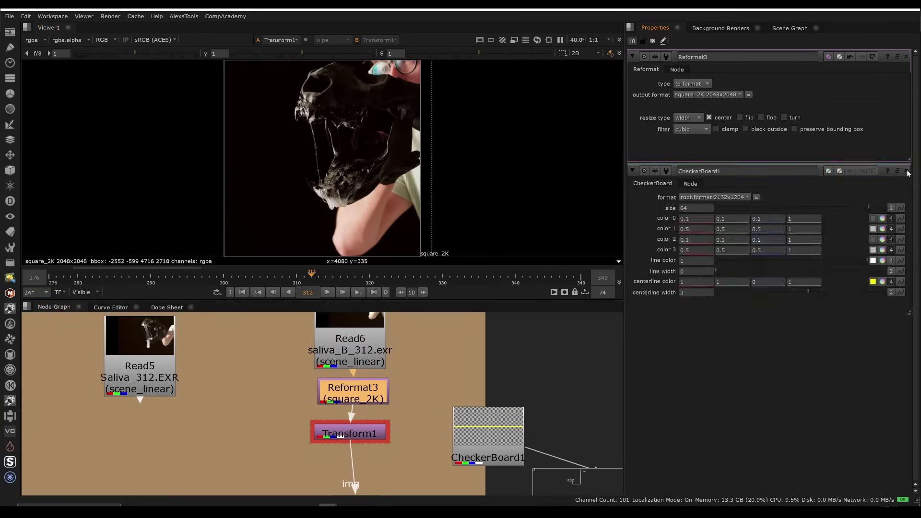
left_click(907, 171)
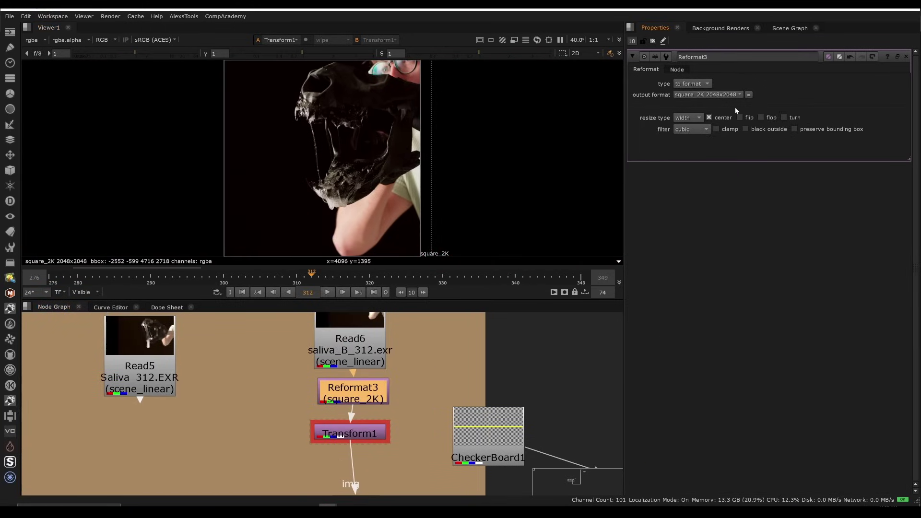
left_click(740, 118)
left_click(761, 117)
left_click(785, 118)
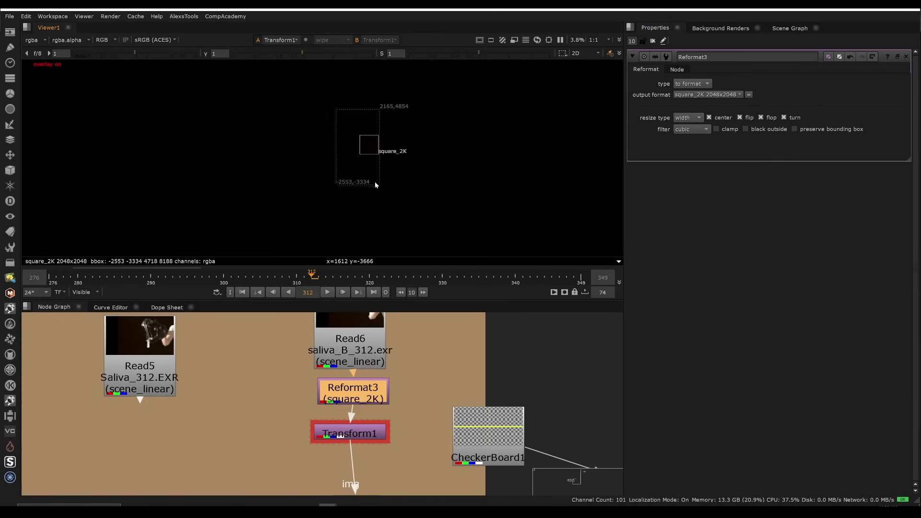
- Reframe the turned footage in Transform1 with center 1396, 44, scale 1.65 and translate x -358, y 976
double_click(377, 432)
scroll(354, 120, "up", 2)
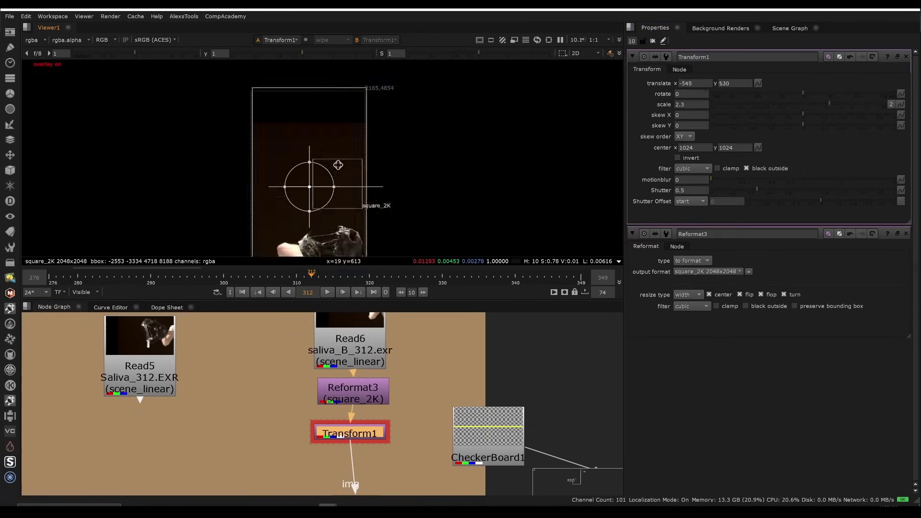
left_click_drag(311, 188, 367, 233)
scroll(320, 144, "up", 3)
middle_click_drag(352, 232, 347, 176)
scroll(347, 177, "up", 3)
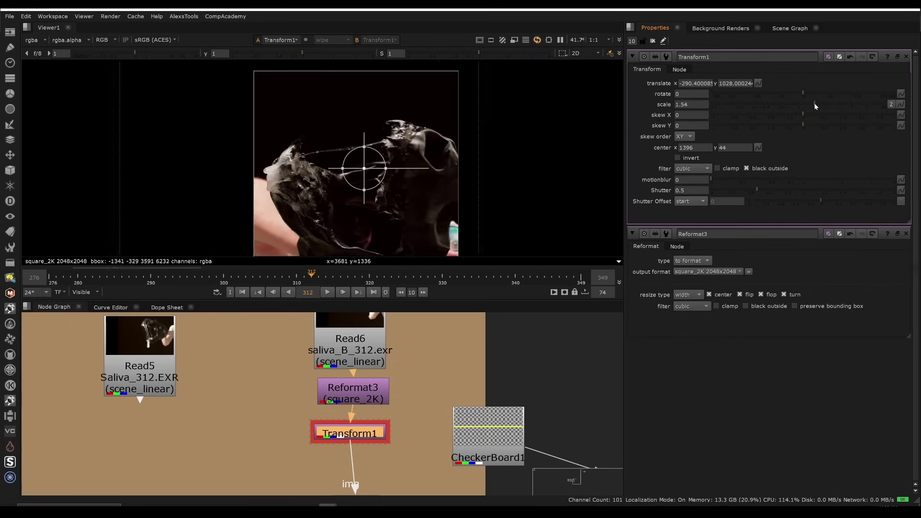
left_click_drag(815, 106, 815, 106)
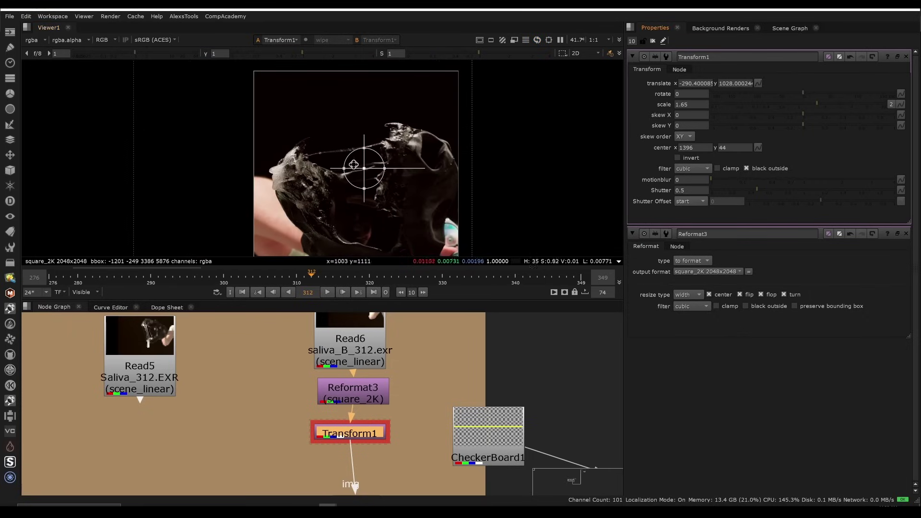
left_click_drag(354, 164, 347, 170)
- View the ScanlineRender1 output to check the orientation of the turned saliva footage on the card
middle_click_drag(399, 396, 378, 319)
scroll(379, 320, "down", 2)
middle_click_drag(374, 433, 380, 323)
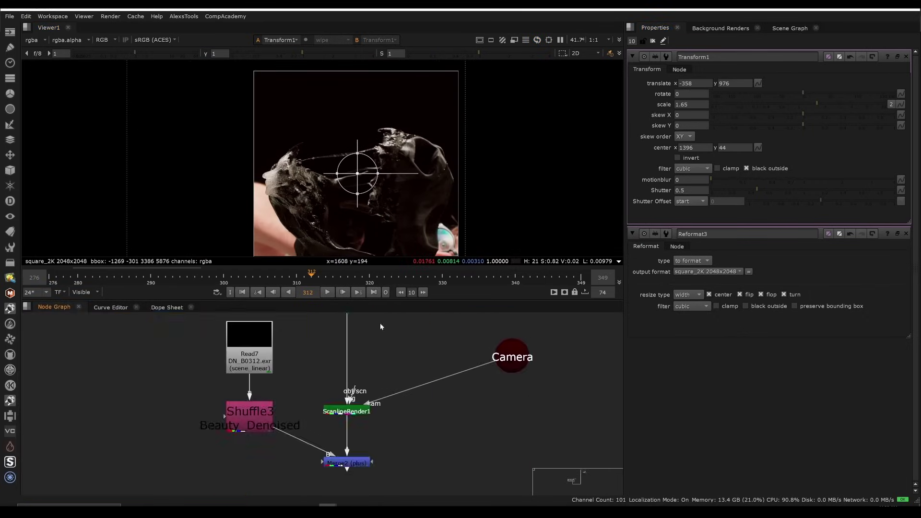
left_click(350, 411)
key("1")
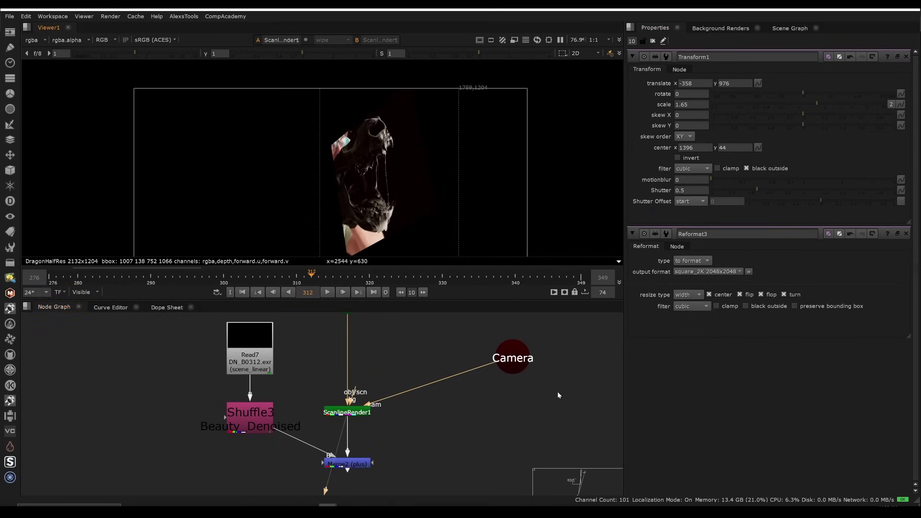
scroll(419, 172, "up", 3)
scroll(329, 194, "down", 2)
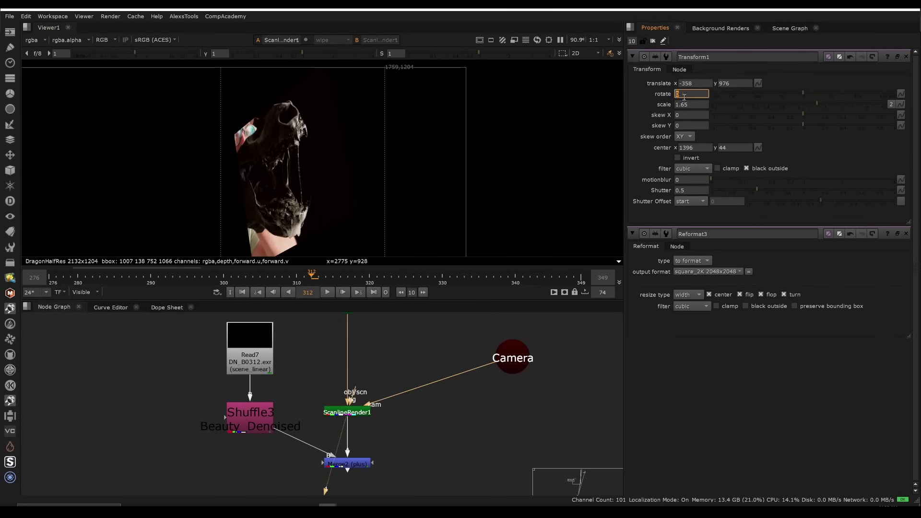
- View Merge2 to compare the turned saliva projection with the dragon's jaws
left_click(489, 441)
middle_click_drag(394, 432, 488, 401)
left_click_drag(418, 400, 524, 435)
key("1")
scroll(355, 183, "up", 1)
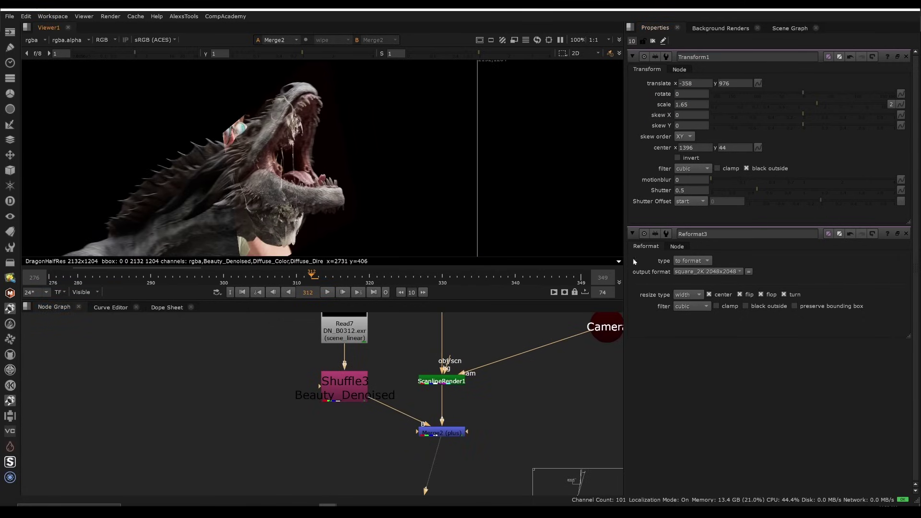
- Set Transform1's translate to x -158, y 876 and its scale to 1.35 to fit the saliva inside the mouth
key("Up")
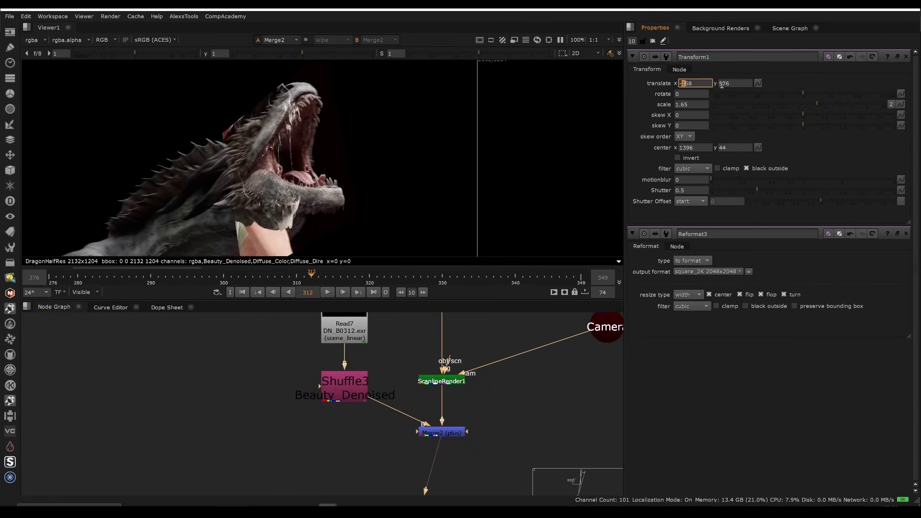
scroll(289, 145, "up", 9)
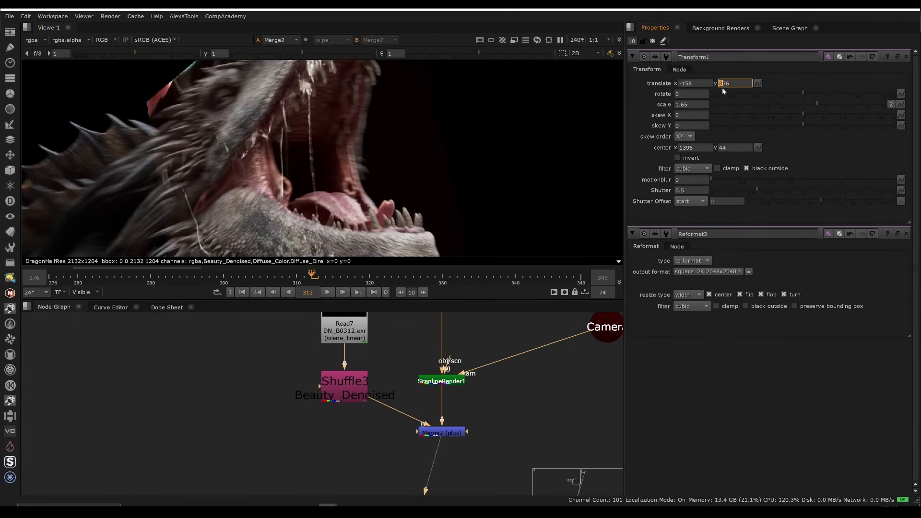
key("Down")
key("Down")
key("Down")
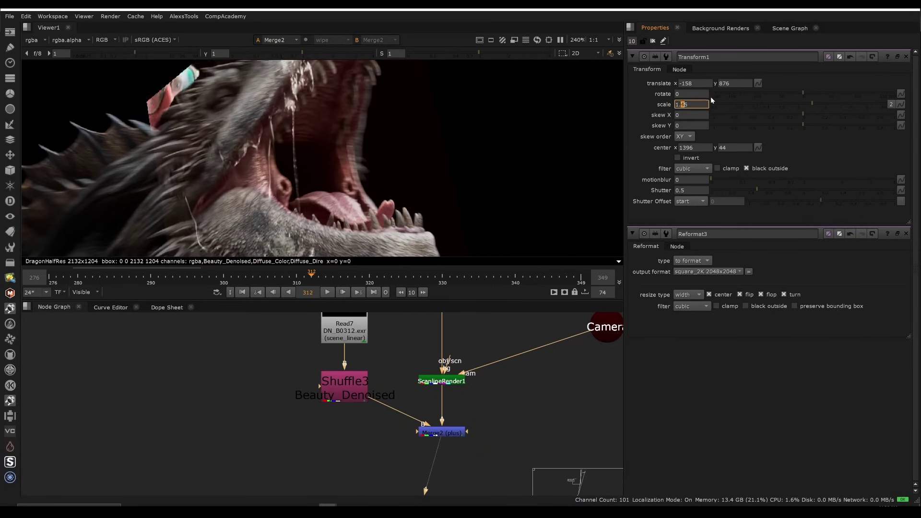
- Fine-tune Transform1's translate to x -108, y 906 so the saliva strands line up between the jaws
left_click(689, 83)
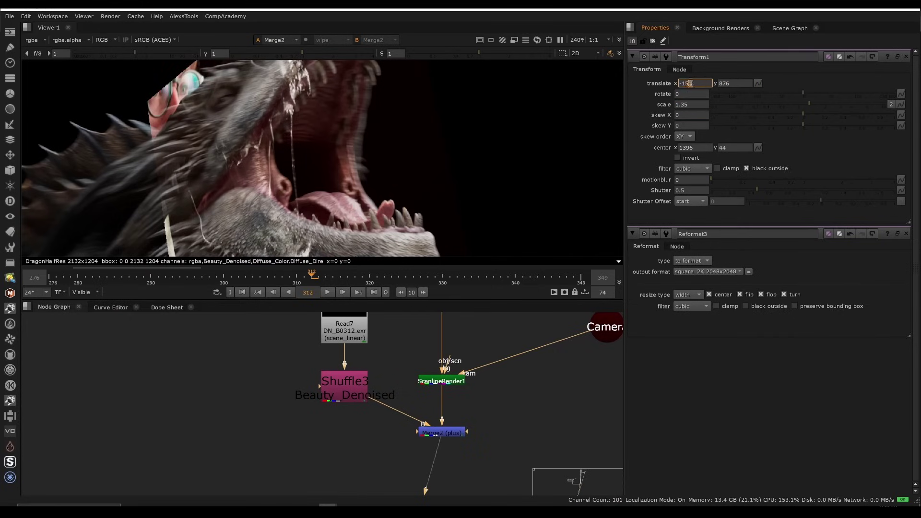
key("Up")
key("Up")
key("Up")
key("Up")
key("Up")
key("Up")
key("Up")
key("Up")
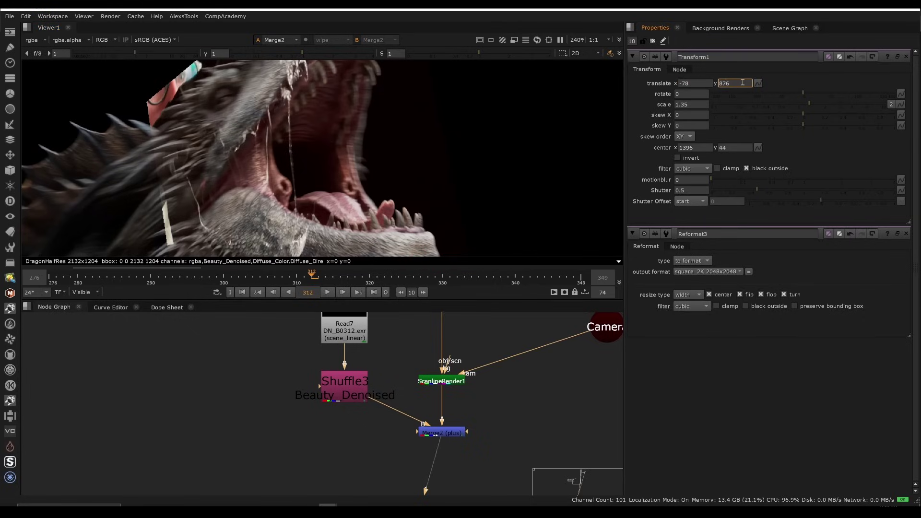
key("Up")
key("Up")
key("Up")
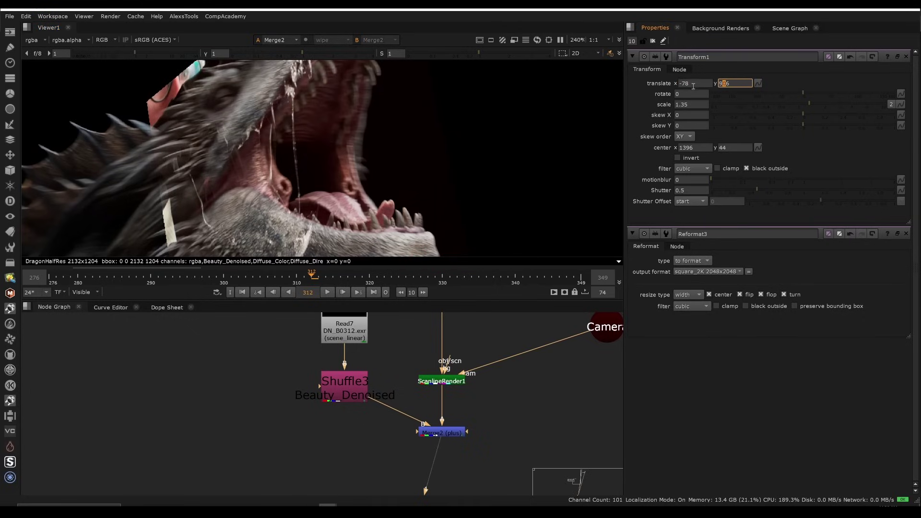
left_click(693, 86)
key("Down")
key("Down")
key("Down")
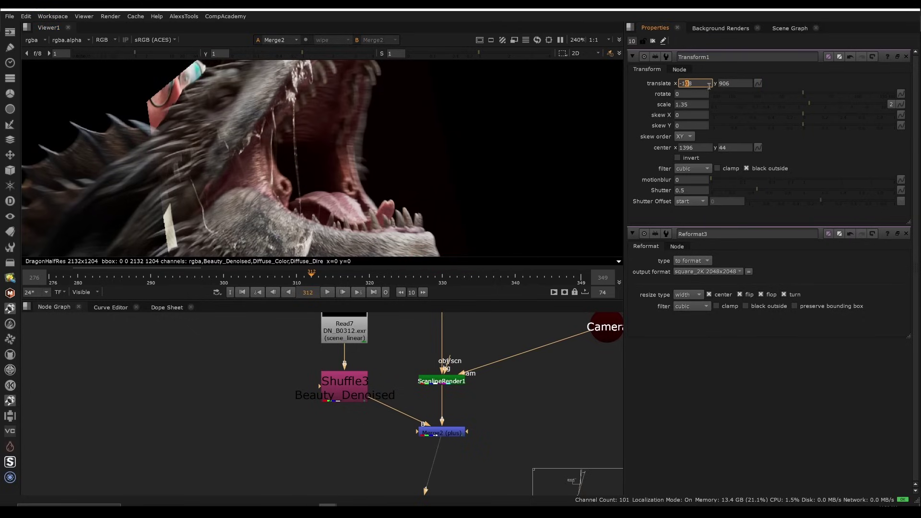
- Play the merged shot from frame 312 and scrub back to frame 286 to check how the saliva follows the jaws
key("f")
scroll(365, 120, "up", 4)
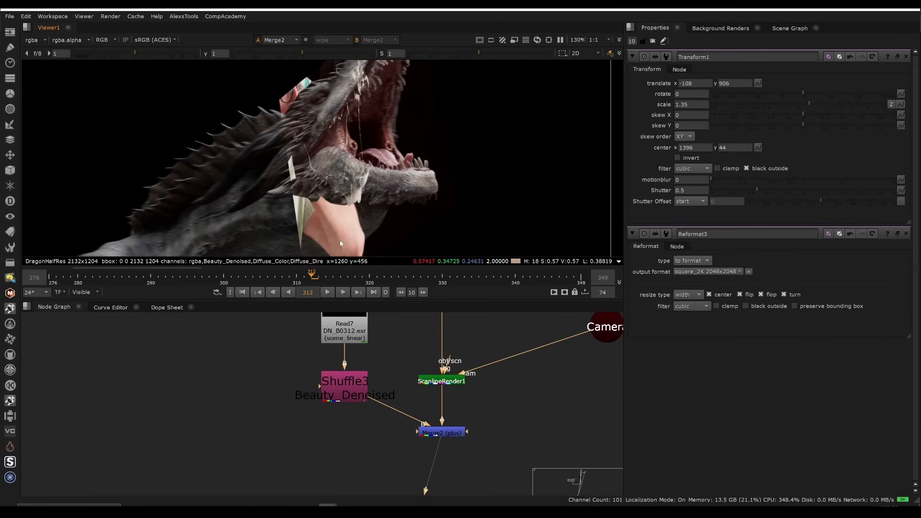
left_click(327, 292)
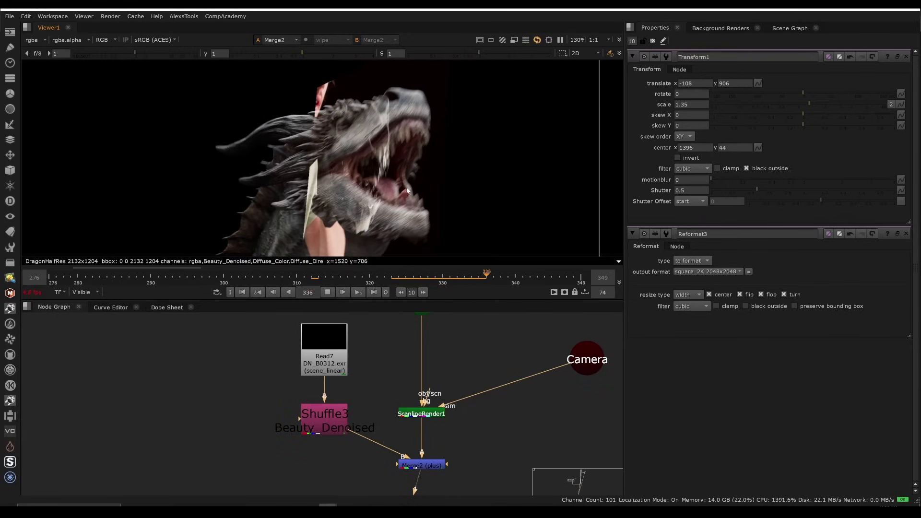
left_click(446, 283)
left_click_drag(446, 279, 464, 282)
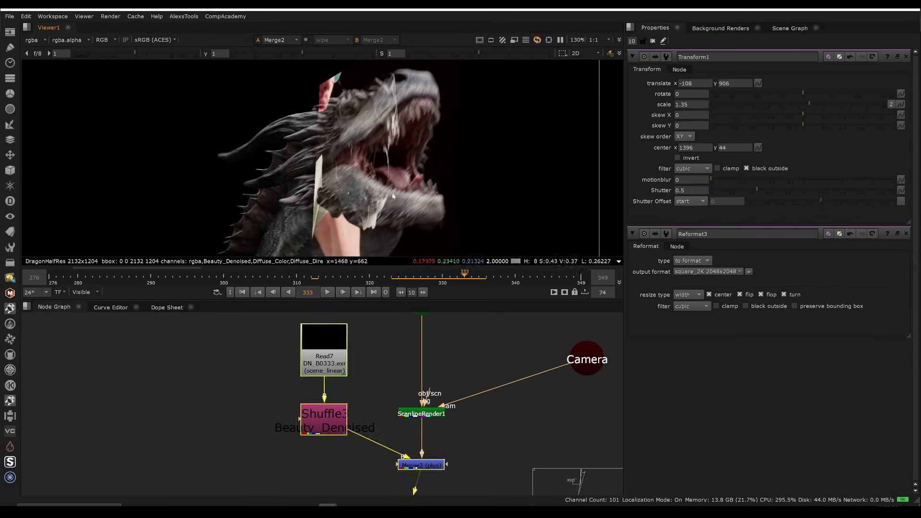
scroll(411, 127, "up", 2)
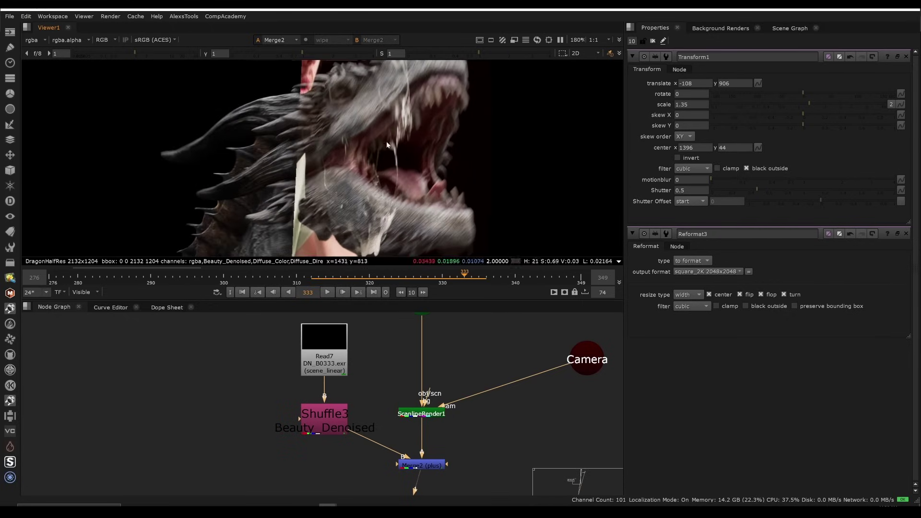
left_click_drag(471, 278, 297, 281)
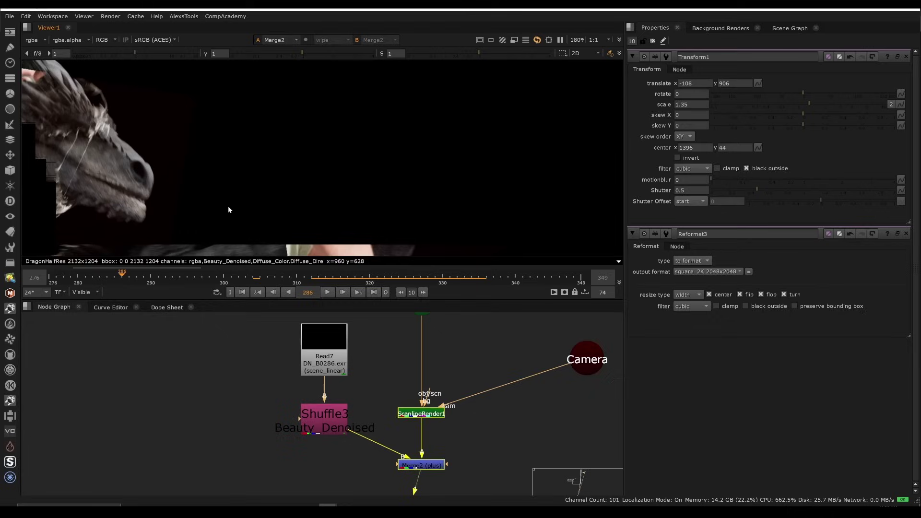
- Play the shot from frame 286 and step through the mouth-opening frames to examine the saliva's alignment
left_click(327, 292)
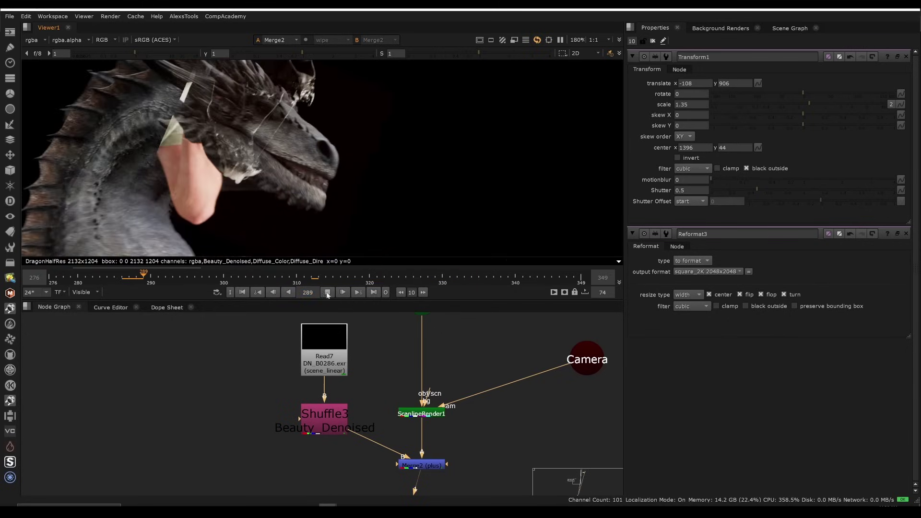
left_click(328, 292)
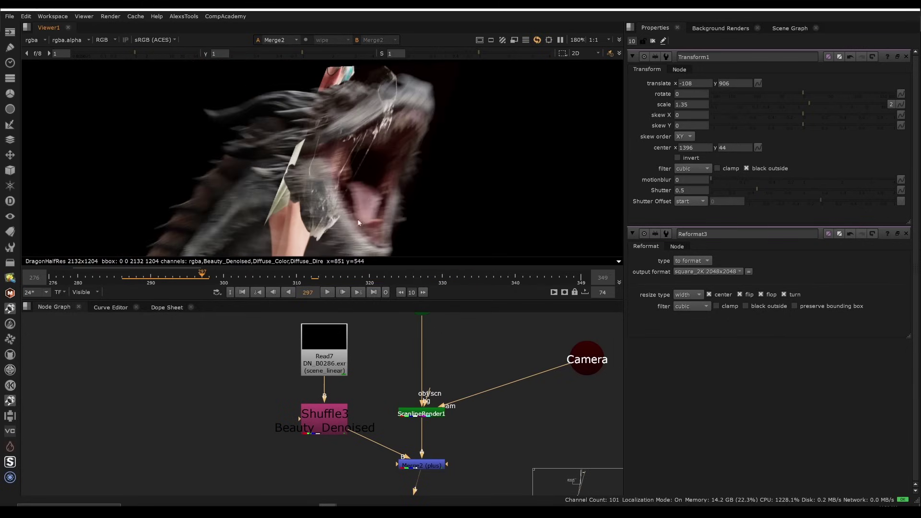
key("Right")
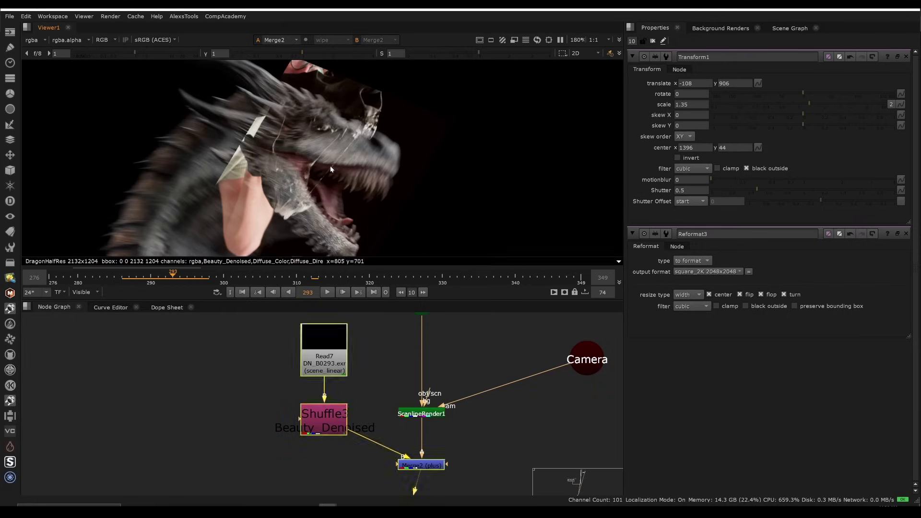
scroll(317, 192, "up", 2)
key("Right")
key("Right")
key("Right")
key("Right")
key("Right")
key("Right")
key("Right")
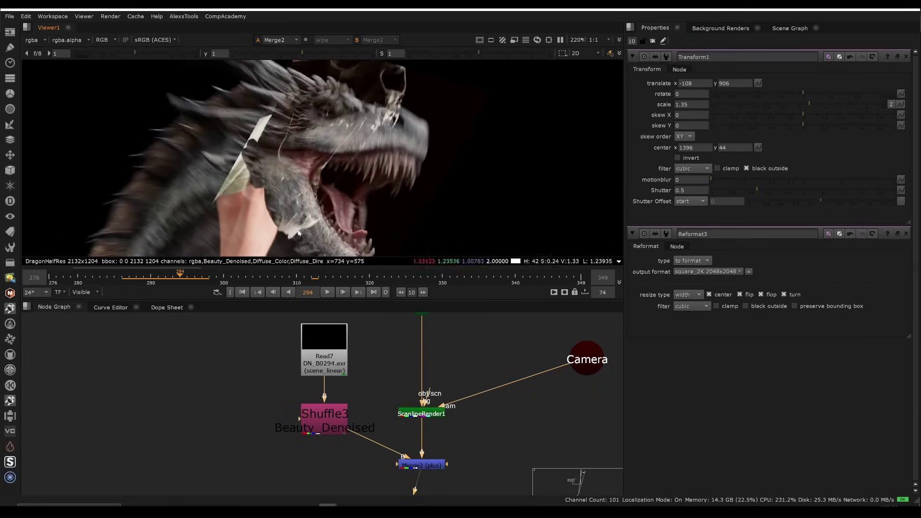
- Step through the mouth-opening frames from 294 to 309 and examine how the saliva strands line up with the jaws
key("Right")
key("Right")
key("Right")
key("Right")
key("Right")
key("Right")
key("Right")
key("Right")
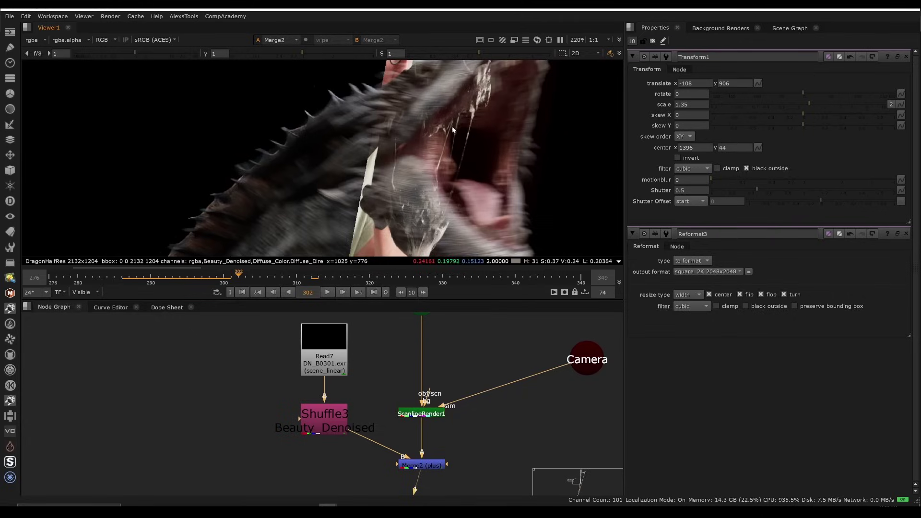
key("Right")
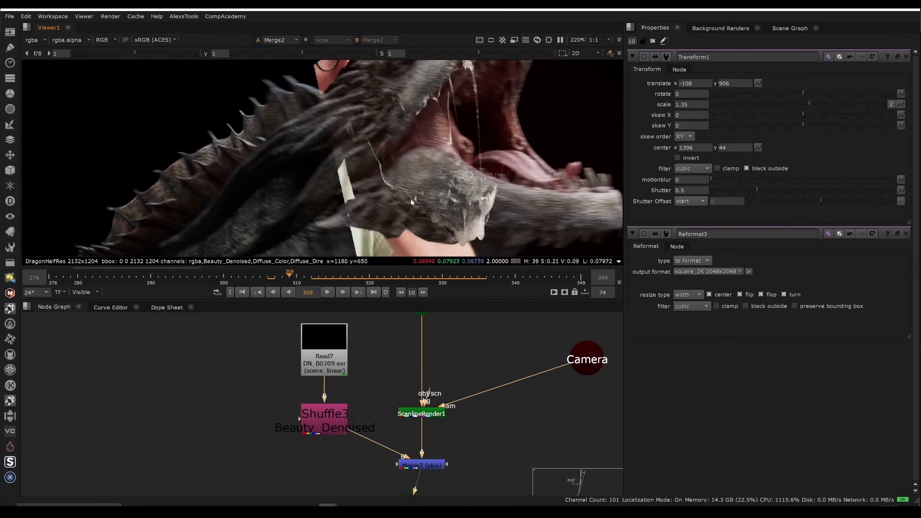
scroll(451, 149, "down", 3)
scroll(350, 158, "up", 1)
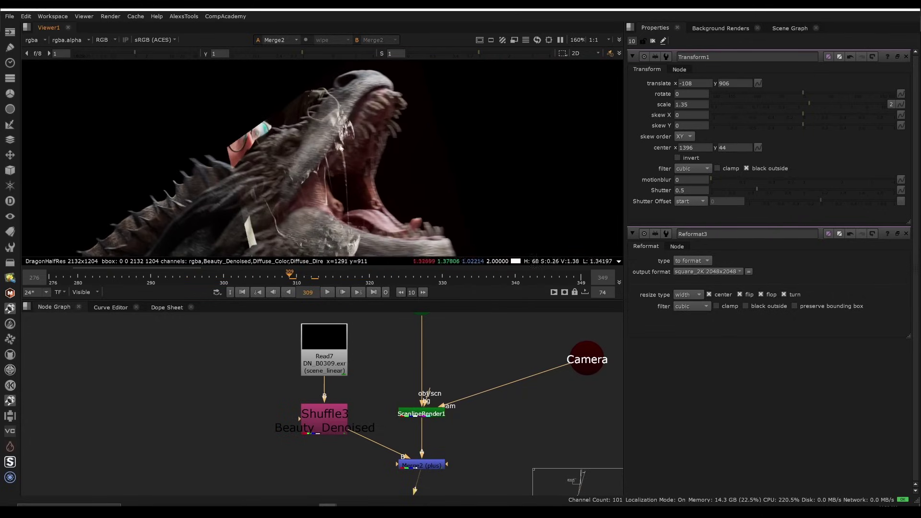
scroll(338, 124, "up", 3)
scroll(337, 121, "down", 3)
scroll(337, 121, "down", 3)
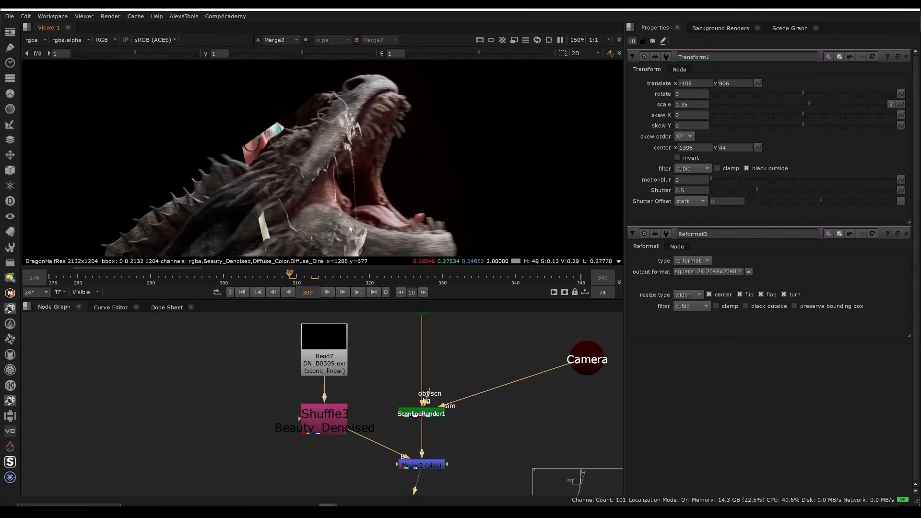
- Move ReadGeo3 and Scene1 down towards ScanlineRender1 to free space in the graph below Transform1
key("space")
scroll(432, 379, "up", 3)
left_click_drag(437, 371, 332, 449)
middle_click_drag(332, 448, 389, 345)
scroll(390, 345, "down", 2)
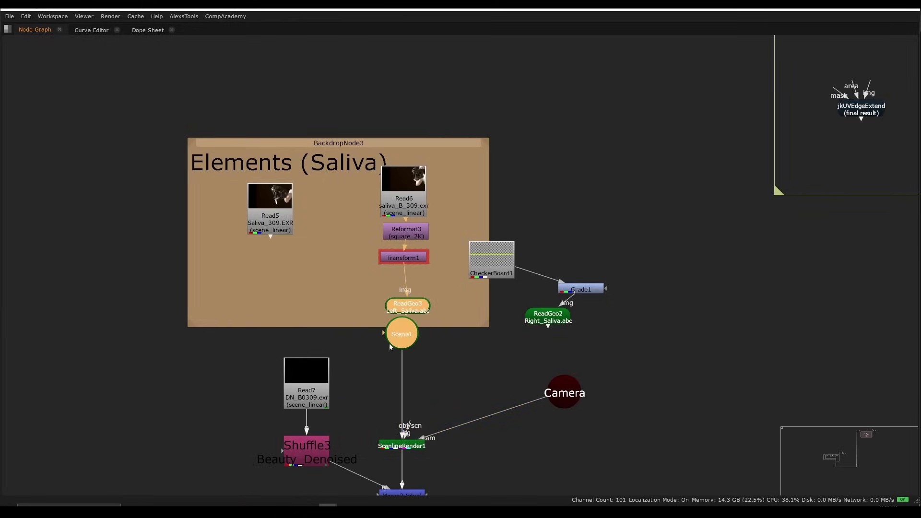
left_click_drag(404, 339, 405, 422)
middle_click_drag(408, 429, 396, 415)
scroll(396, 415, "up", 4)
scroll(396, 418, "down", 4)
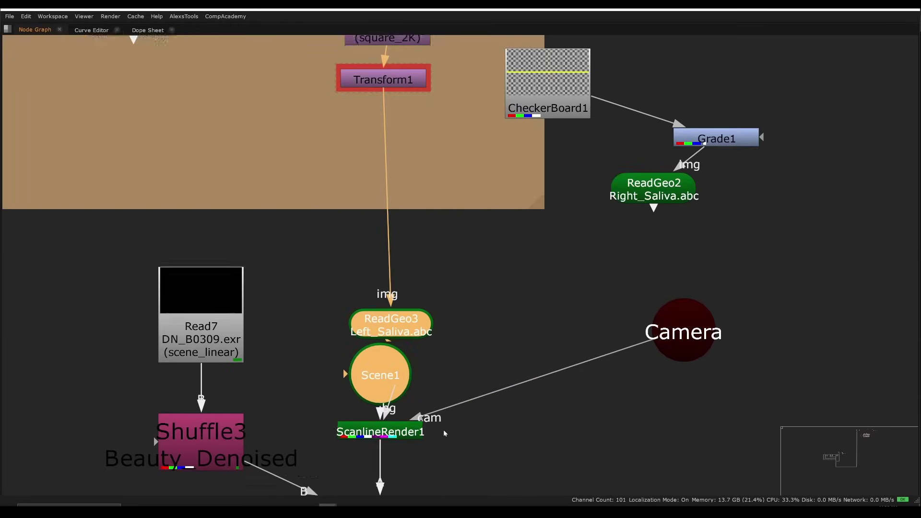
key("space")
- Insert a Merge between Transform1 and ReadGeo3, with a new Roto in its A input fed by Transform1
middle_click_drag(388, 335, 326, 391)
scroll(327, 391, "up", 2)
left_click(326, 391)
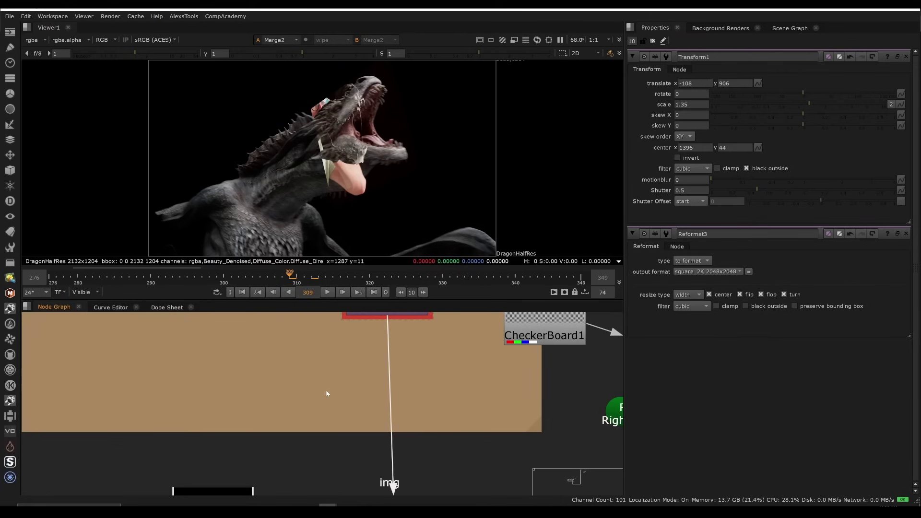
key("o")
key("m")
left_click_drag(407, 389, 391, 419)
key("1")
left_click(403, 367)
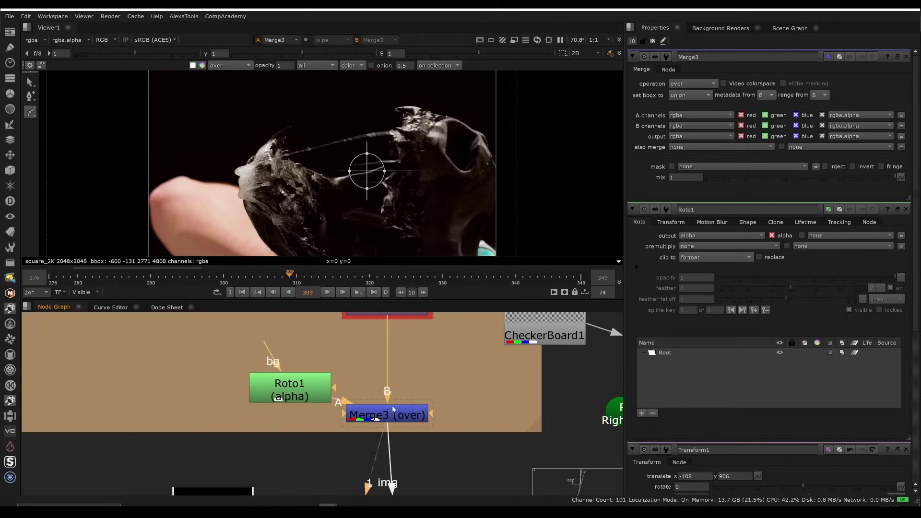
middle_click_drag(400, 357, 402, 400)
scroll(336, 372, "down", 2)
left_click_drag(307, 417, 303, 411)
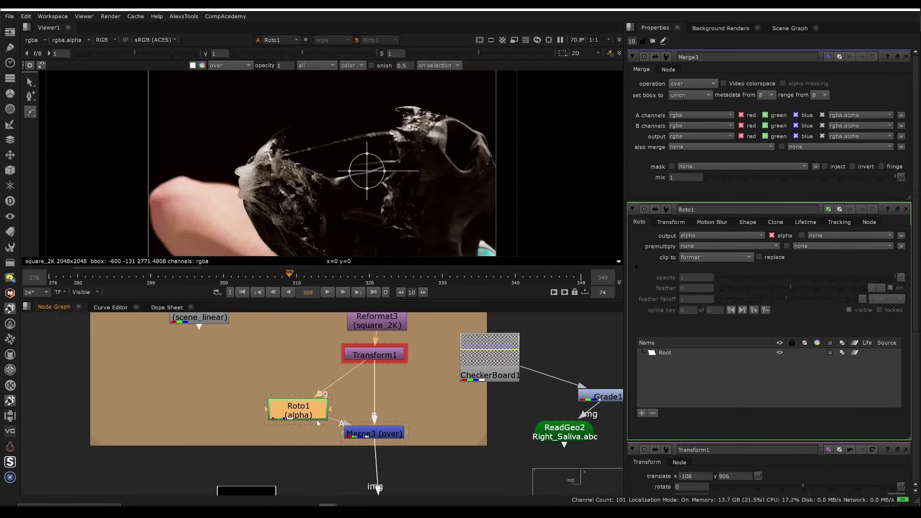
- Enable replace on Roto1's alpha output and inspect its alpha channel in the viewer
double_click(303, 411)
key("1")
middle_click_drag(388, 210, 383, 207)
scroll(382, 197, "down", 3)
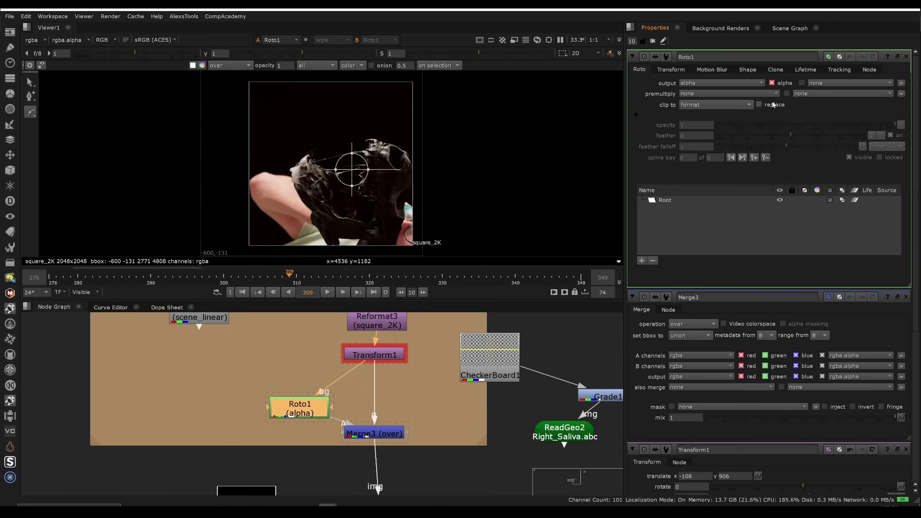
left_click_drag(296, 418, 293, 419)
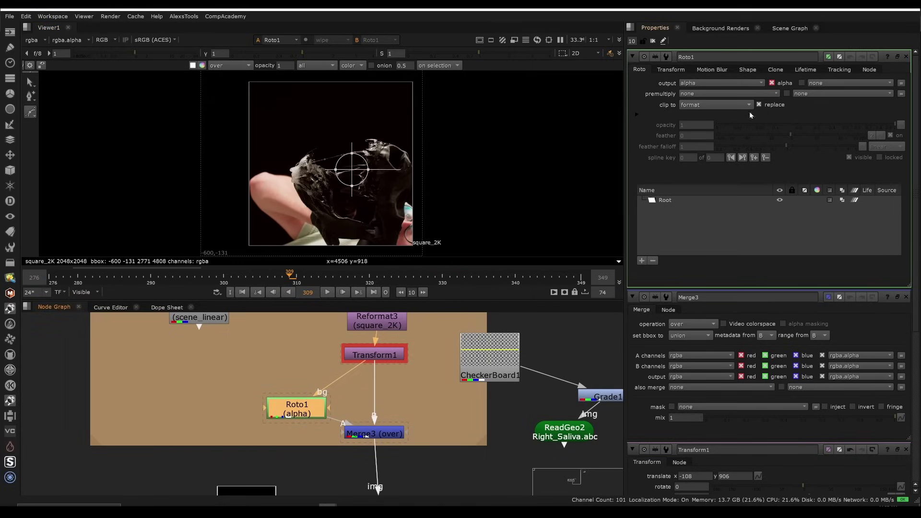
left_click_drag(372, 354, 372, 357)
left_click(336, 379)
left_click_drag(303, 409, 303, 410)
left_click(307, 386)
left_click(302, 411)
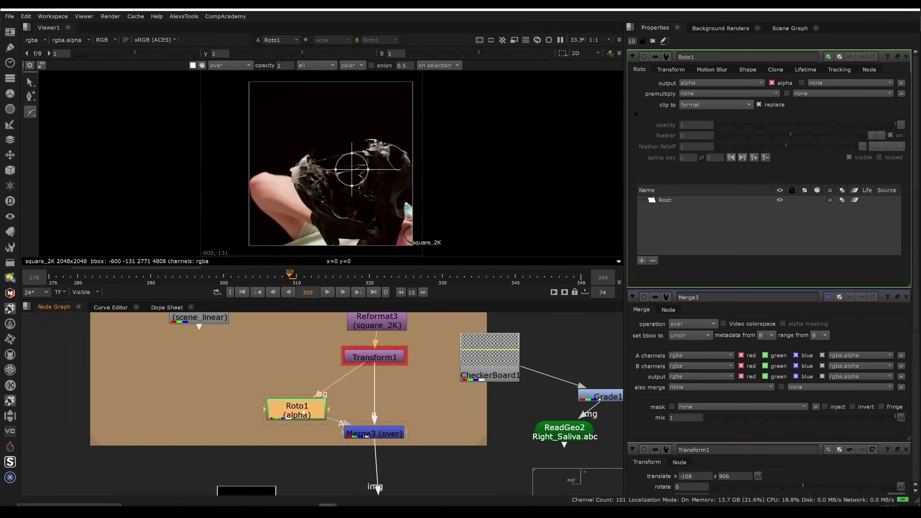
left_click(349, 196)
key("a")
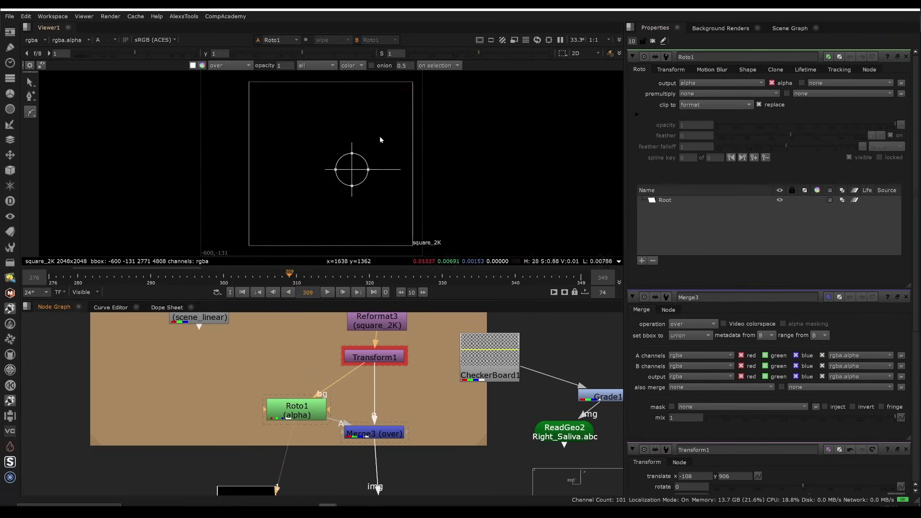
key("a")
middle_click_drag(365, 205, 381, 220)
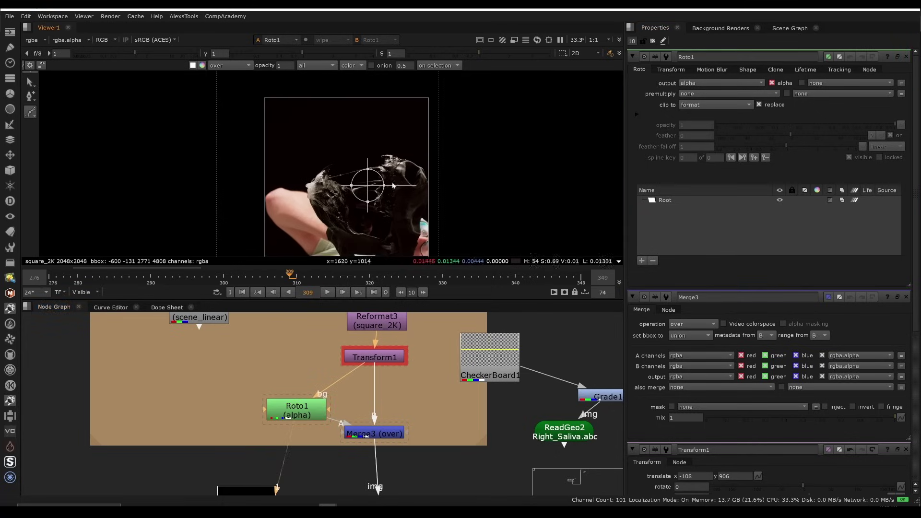
scroll(392, 185, "up", 2)
middle_click_drag(323, 163, 357, 137)
left_click_drag(353, 124, 329, 130)
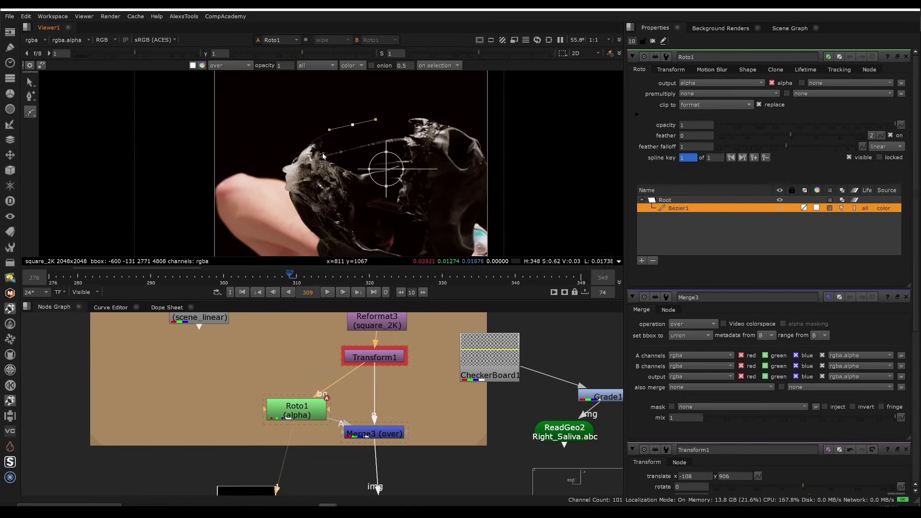
scroll(345, 199, "up", 2)
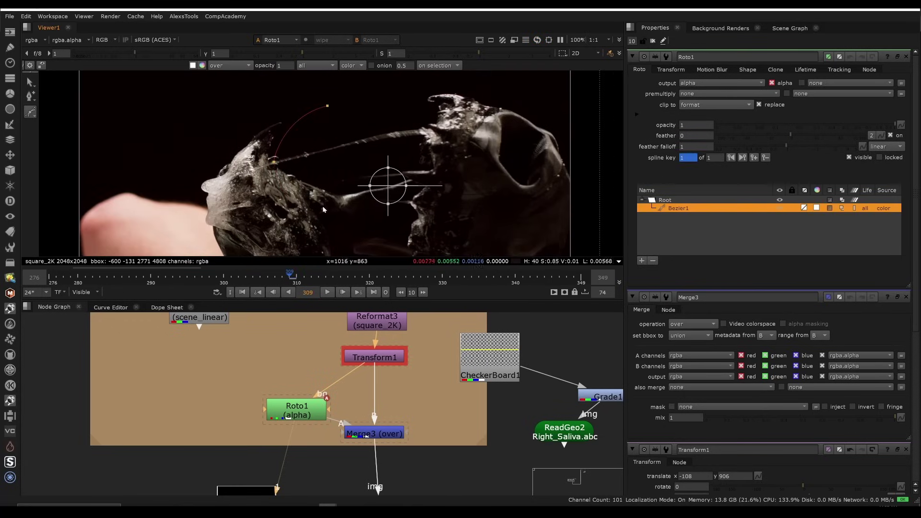
double_click(375, 433)
key("1")
left_click(698, 84)
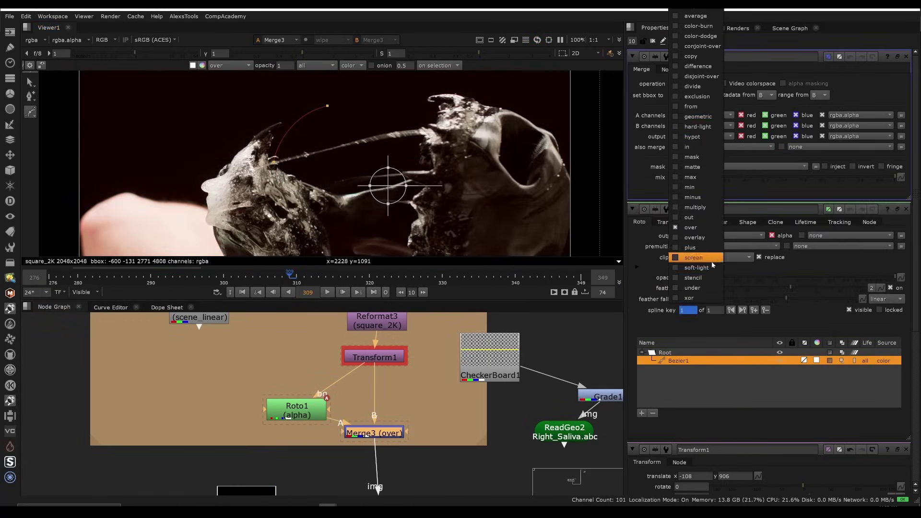
left_click(709, 278)
scroll(450, 188, "down", 3)
key("ctrl+z")
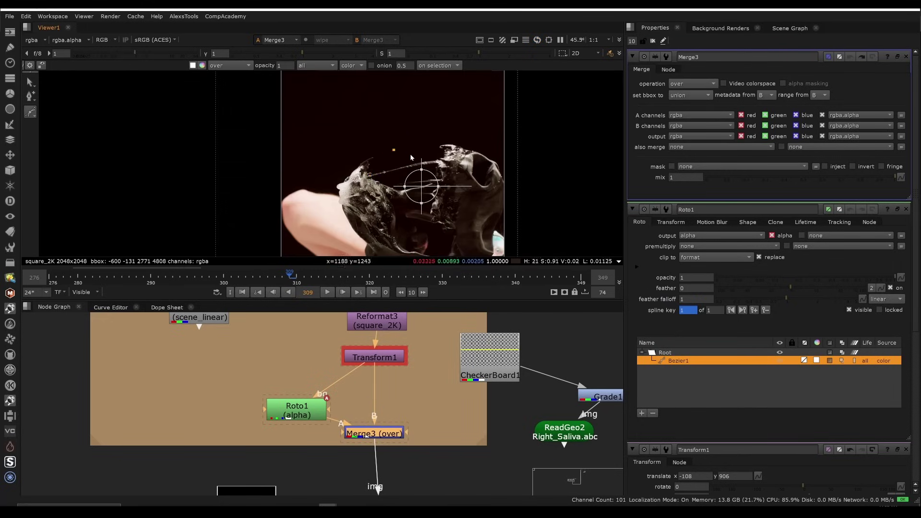
key("ctrl+z")
scroll(458, 168, "up", 1)
middle_click_drag(458, 168, 366, 169)
- Draw a closed Bezier shape in Roto1 around the saliva clump and hand on the footage's right side at frame 309
double_click(303, 409)
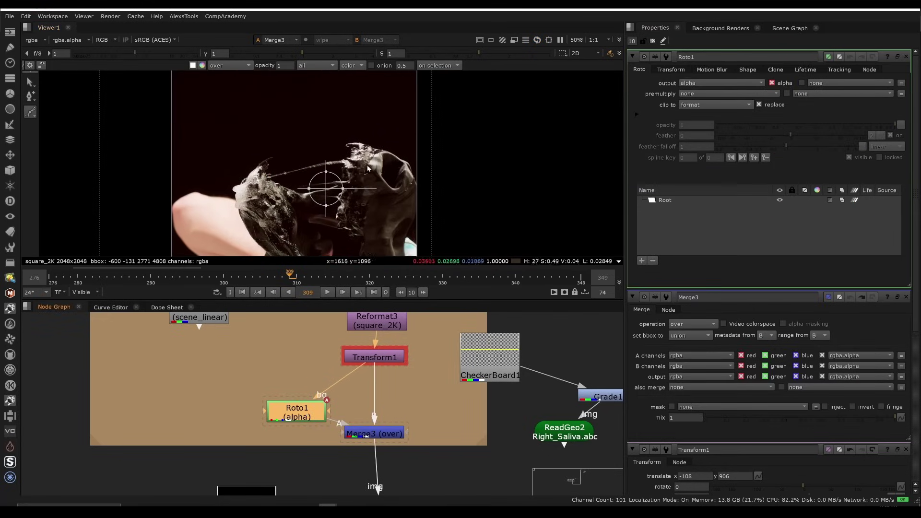
left_click(406, 118)
left_click(351, 123)
left_click_drag(342, 141, 341, 145)
middle_click_drag(351, 164, 354, 139)
scroll(354, 139, "up", 4)
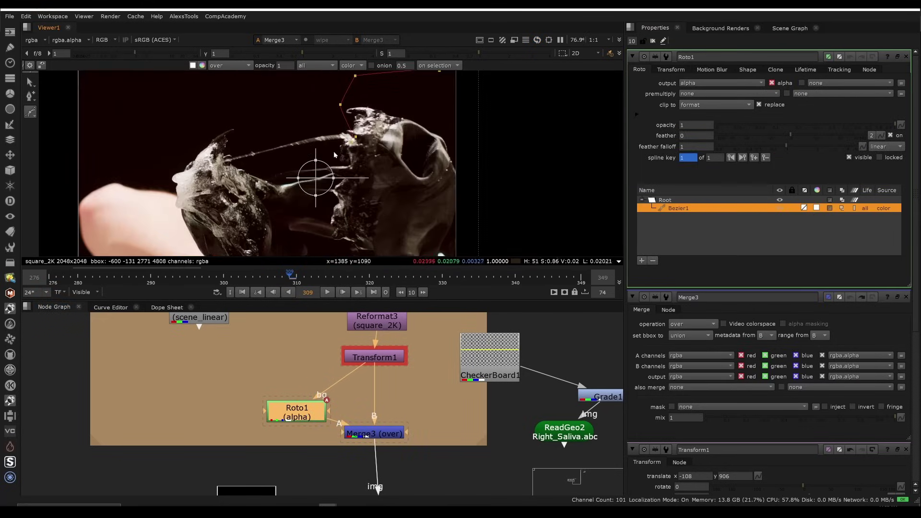
scroll(348, 195, "up", 1)
middle_click_drag(334, 227, 349, 119)
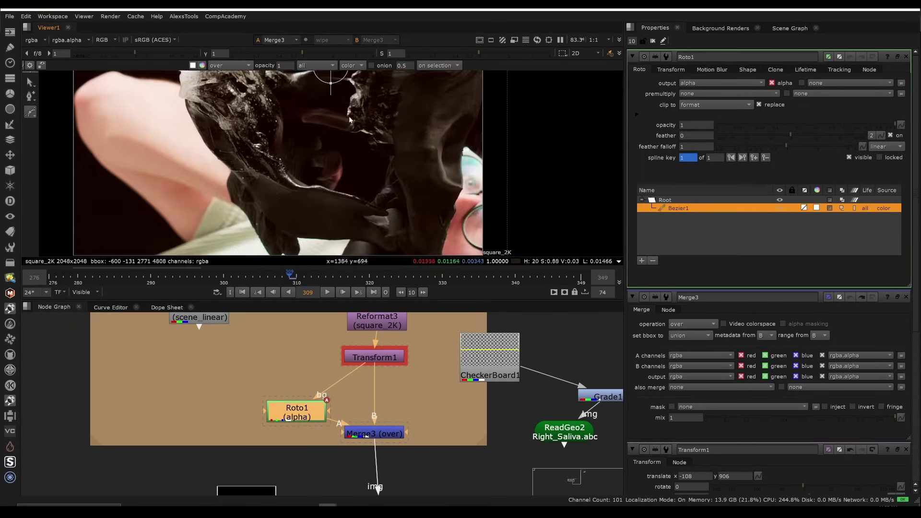
left_click(413, 211)
middle_click_drag(416, 166, 406, 228)
left_click(520, 226)
left_click(549, 166)
middle_click_drag(526, 115, 510, 224)
left_click(503, 186)
left_click(438, 134)
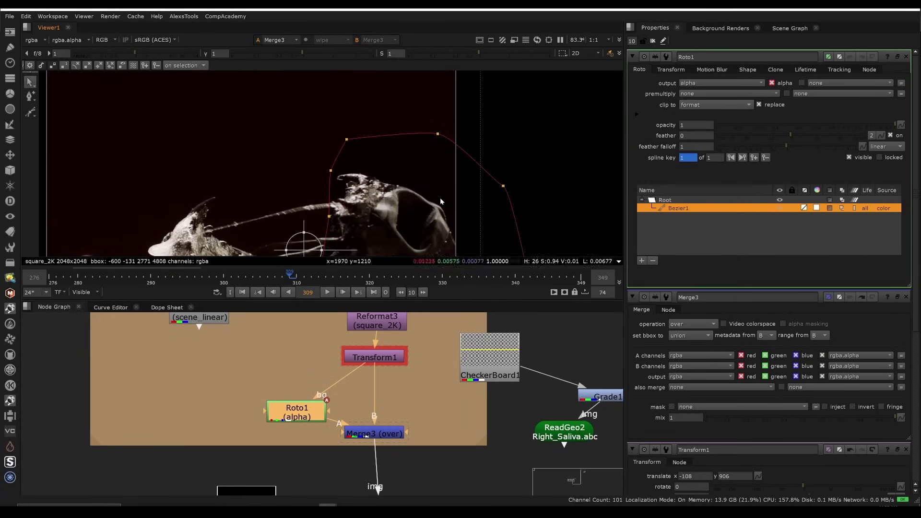
- Set Merge3's operation to stencil so the roto shape cuts out the saliva footage, and view the result without overlays
double_click(376, 432)
left_click(698, 85)
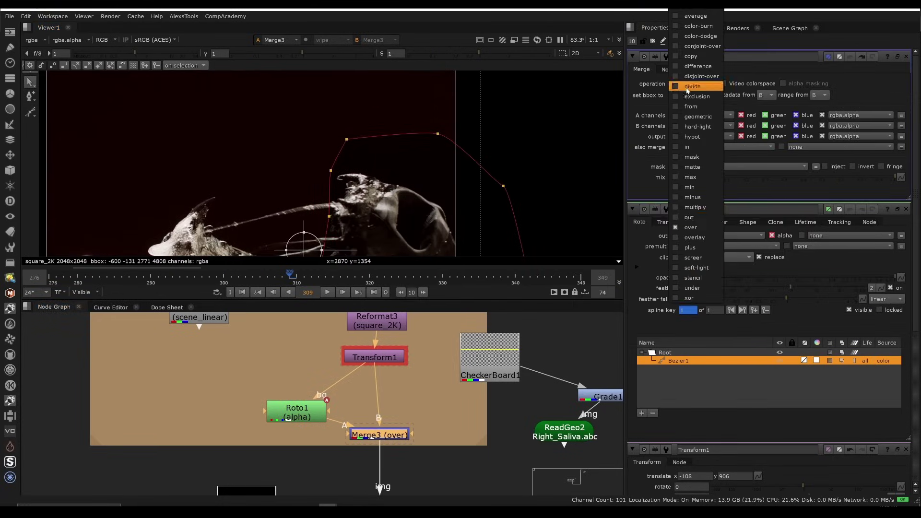
left_click(702, 279)
middle_click_drag(415, 368, 445, 335)
key("f")
key("o")
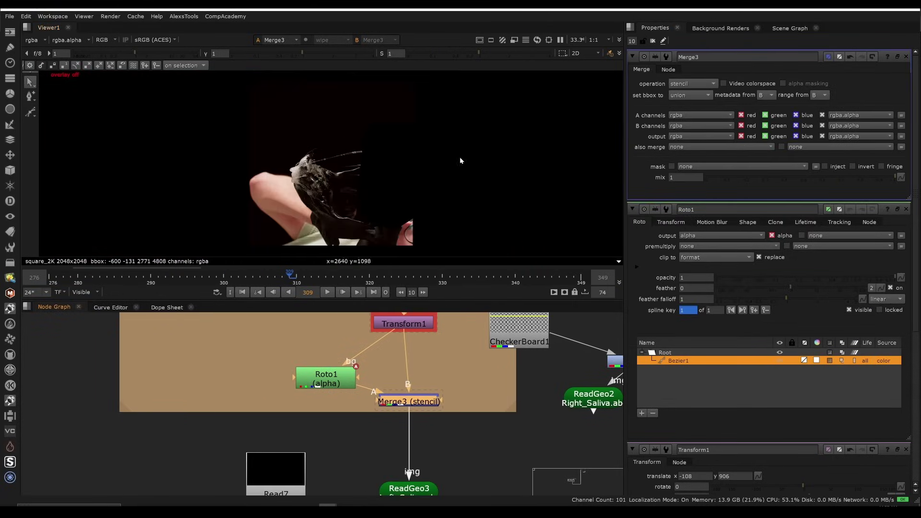
- Draw a second closed Bezier in Roto1 around the fingers and saliva clump on the footage's left side
middle_click_drag(384, 370, 404, 396)
double_click(345, 399)
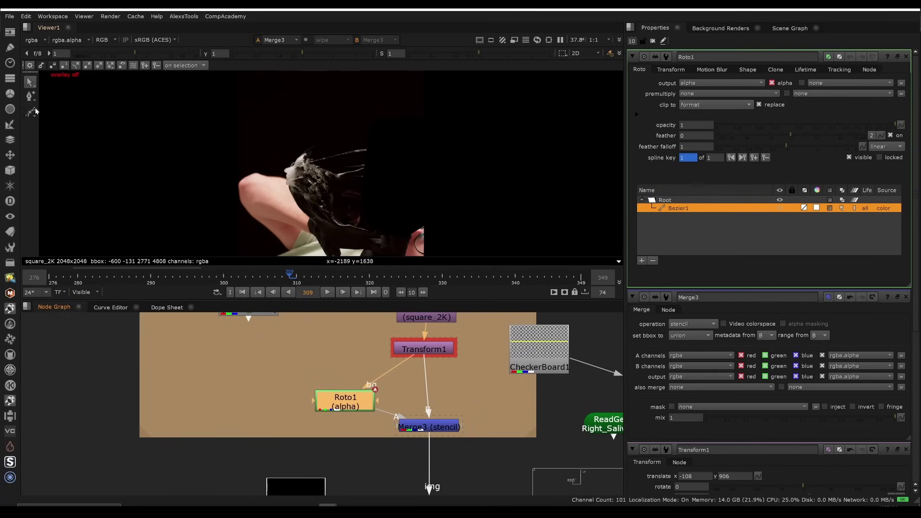
left_click(31, 112)
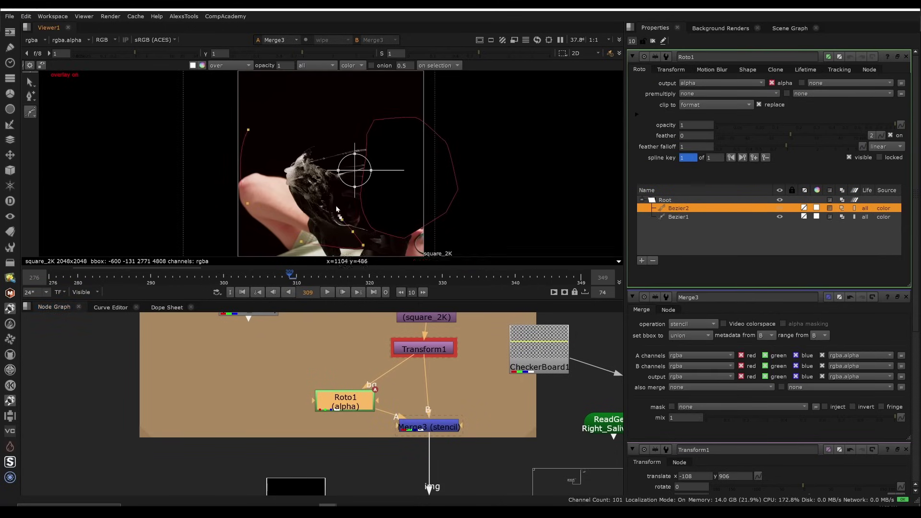
scroll(325, 174, "up", 5)
left_click(331, 136)
left_click(328, 99)
left_click(302, 89)
key("Return")
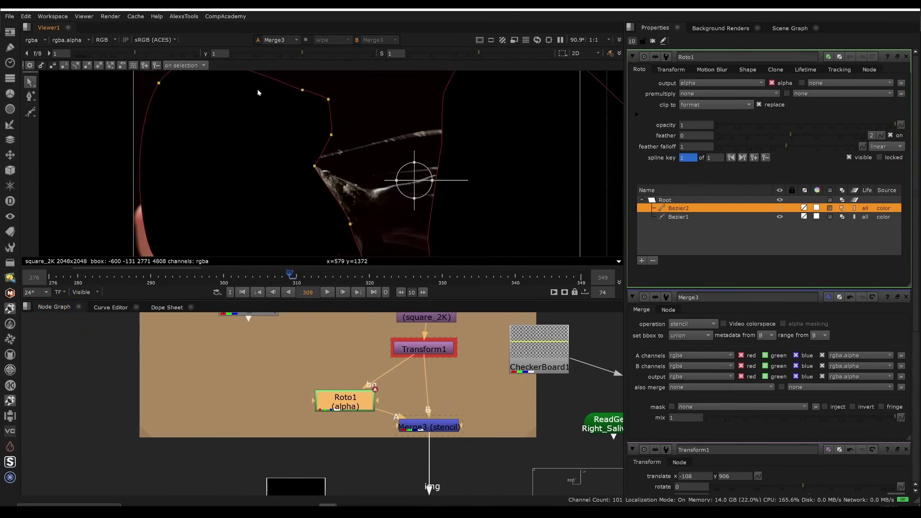
scroll(268, 114, "down", 5)
key("f")
key("q")
key("q")
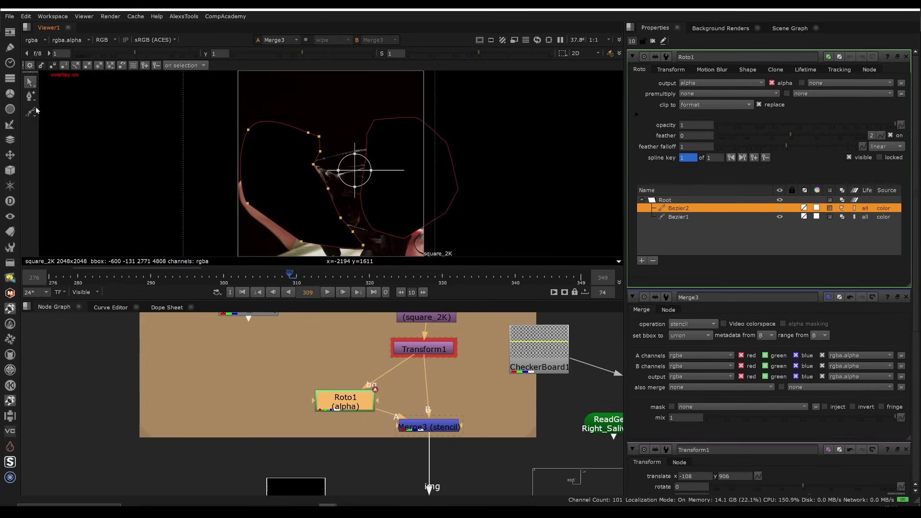
- Draw a third closed Bezier in Roto1 covering the empty area above the saliva strands
left_click(32, 112)
left_click(312, 221)
left_click(401, 213)
left_click(482, 209)
left_click(507, 122)
left_click(368, 102)
key("Return")
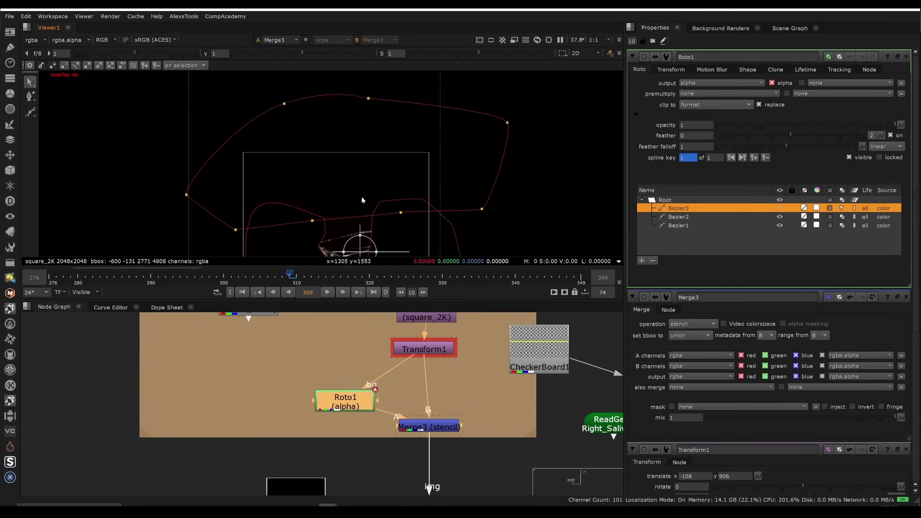
- Draw a fourth closed Bezier in Roto1 wrapping around the area below the strands to remove the remaining arm and clothing
middle_click_drag(364, 200, 362, 87)
left_click(34, 114)
left_click(262, 141)
left_click(227, 102)
middle_click_drag(206, 190, 186, 149)
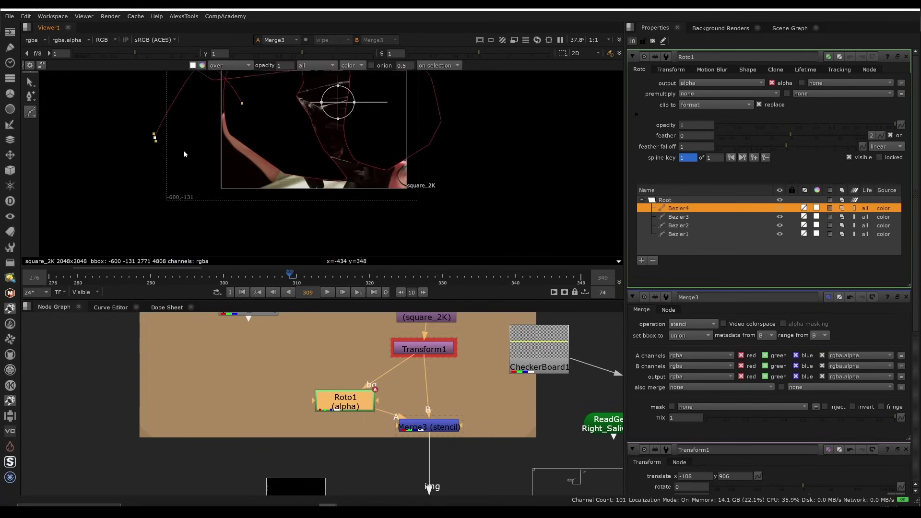
left_click(157, 132)
left_click(185, 211)
left_click(343, 240)
left_click(478, 219)
left_click_drag(314, 133, 299, 132)
key("Return")
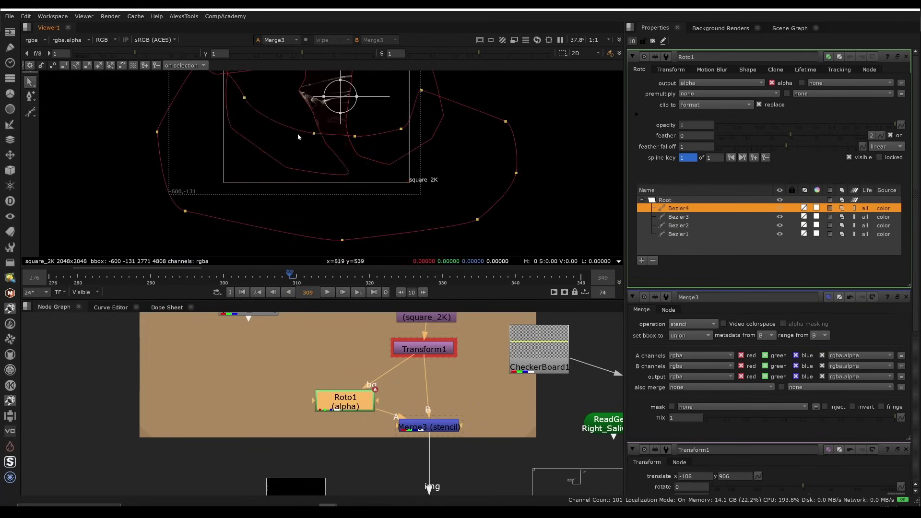
- Inspect the isolated saliva strands with the roto overlay shown and hidden to check the shape edges
middle_click_drag(307, 153, 324, 209)
scroll(328, 211, "up", 5)
key("o")
key("o")
scroll(377, 194, "down", 5)
key("q")
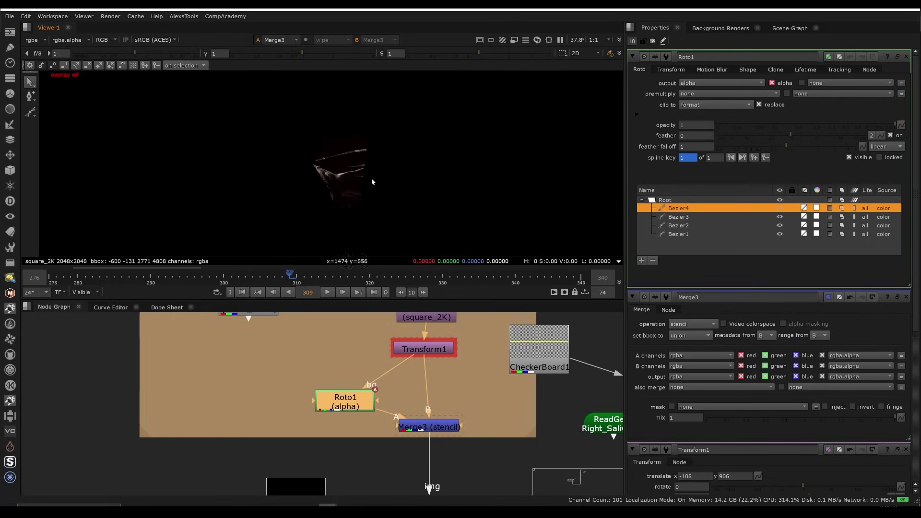
key("q")
left_click(372, 161)
scroll(371, 163, "up", 3)
scroll(331, 206, "up", 2)
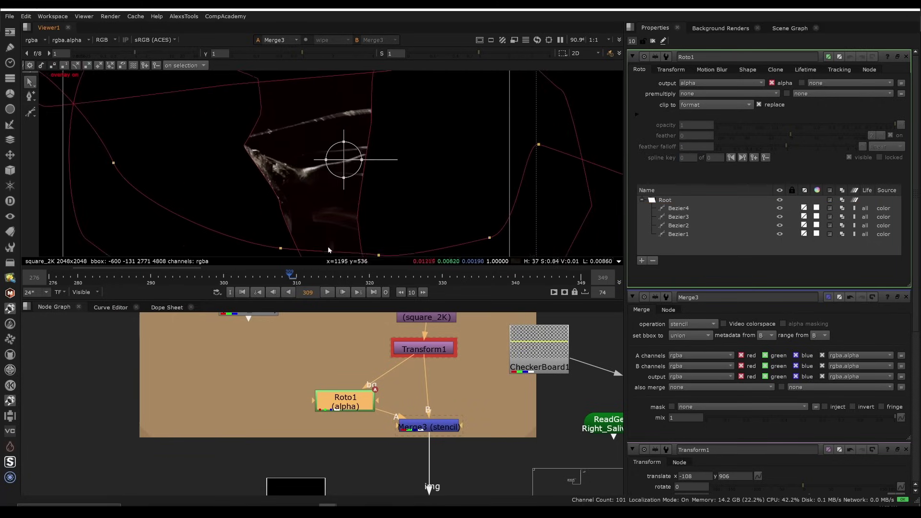
left_click(327, 245)
middle_click_drag(370, 213, 357, 222)
key("q")
scroll(362, 178, "down", 5)
- Check the isolated strands for leftover background by temporarily raising the viewer gain to 10 and resetting it
left_click_drag(513, 355, 412, 451)
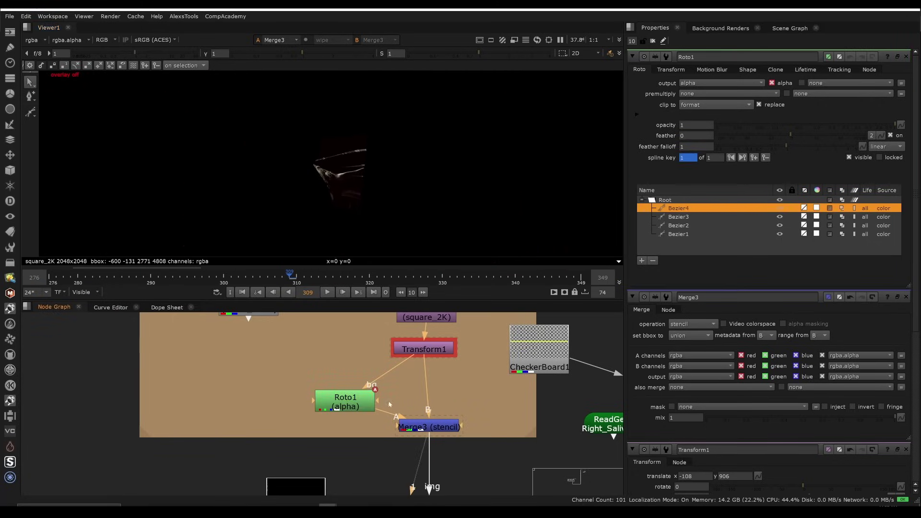
middle_click_drag(341, 387, 294, 300)
scroll(288, 456, "down", 3)
middle_click_drag(288, 456, 287, 379)
scroll(287, 386, "up", 1)
scroll(337, 142, "up", 4)
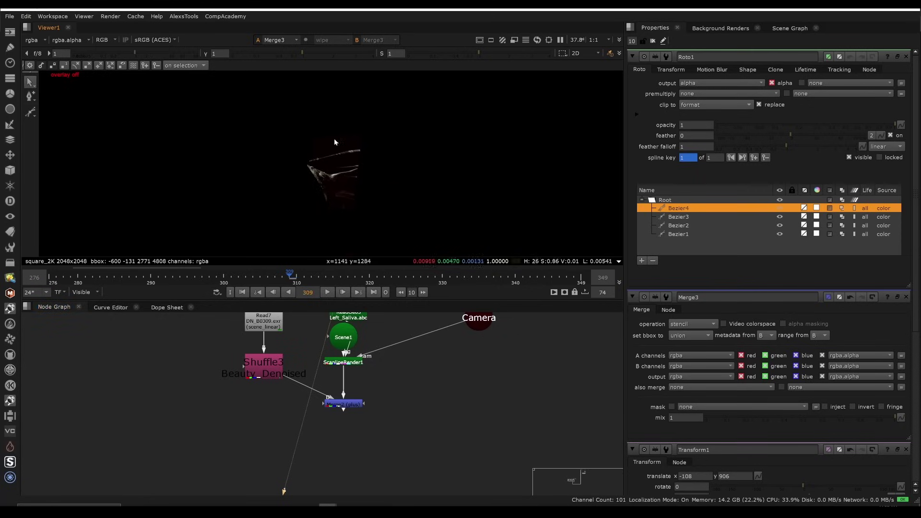
left_click_drag(159, 53, 168, 53)
scroll(354, 148, "up", 2)
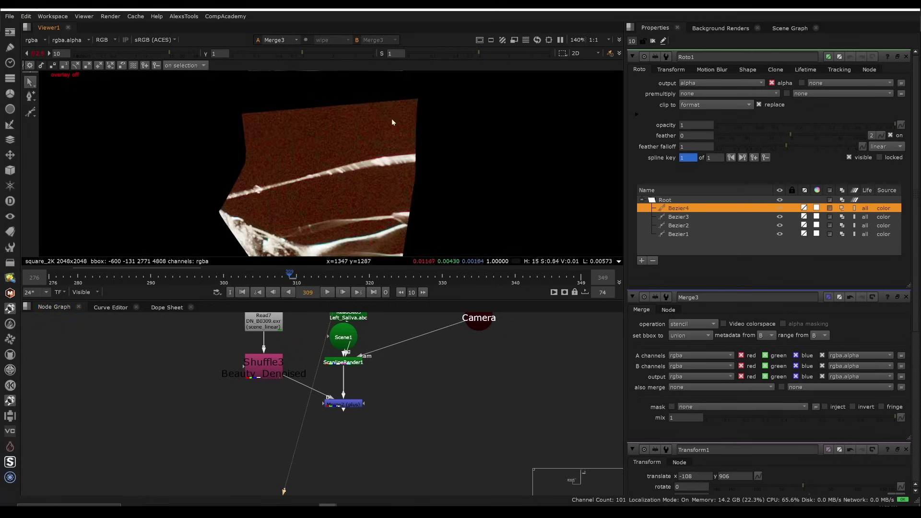
scroll(348, 147, "down", 6)
middle_click_drag(383, 388, 373, 413)
left_click(33, 54)
scroll(353, 121, "up", 5)
- View the ScanlineRender1 output and the Merge2 composite to examine the strands in the dragon's mouth
left_click(338, 406)
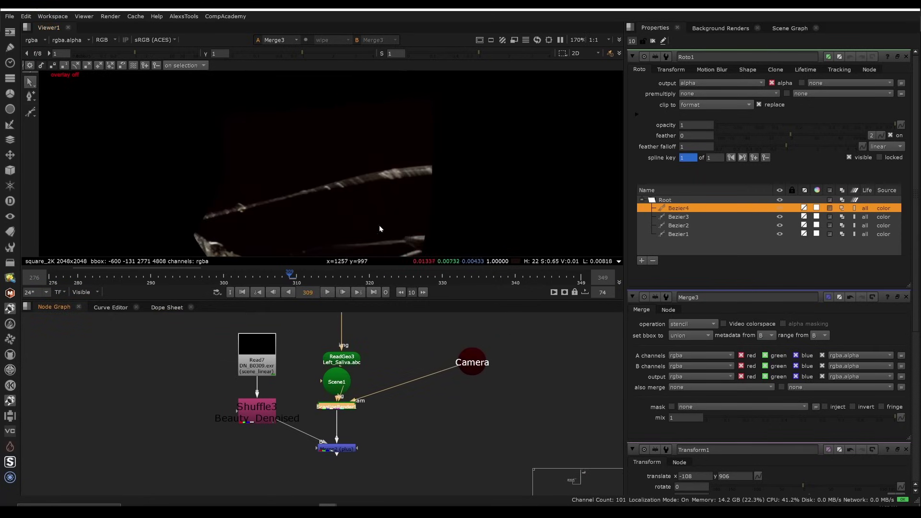
key("1")
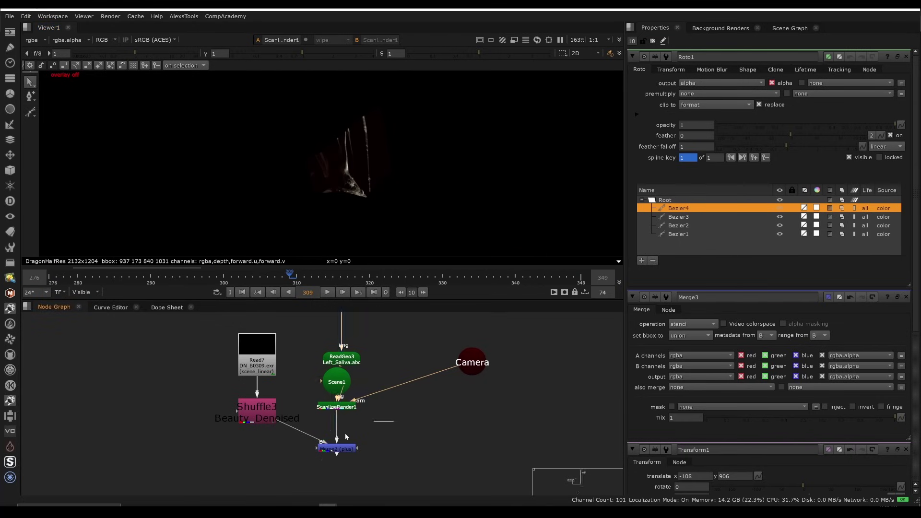
key("1")
scroll(363, 142, "up", 2)
scroll(363, 134, "down", 6)
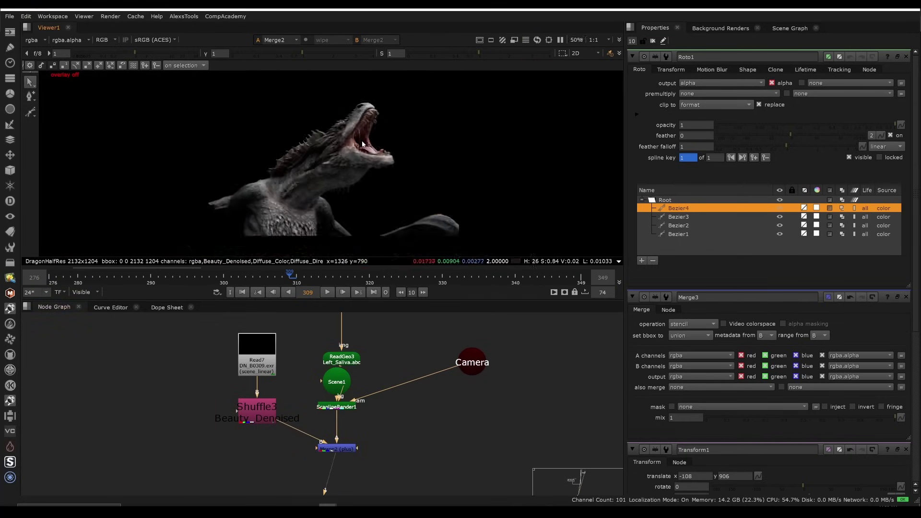
scroll(363, 138, "up", 2)
middle_click_drag(362, 138, 341, 174)
scroll(342, 174, "up", 4)
- Add a Grade node after the stencil Merge3 with gamma 2 and blackpoint 0.016
middle_click_drag(317, 372, 299, 489)
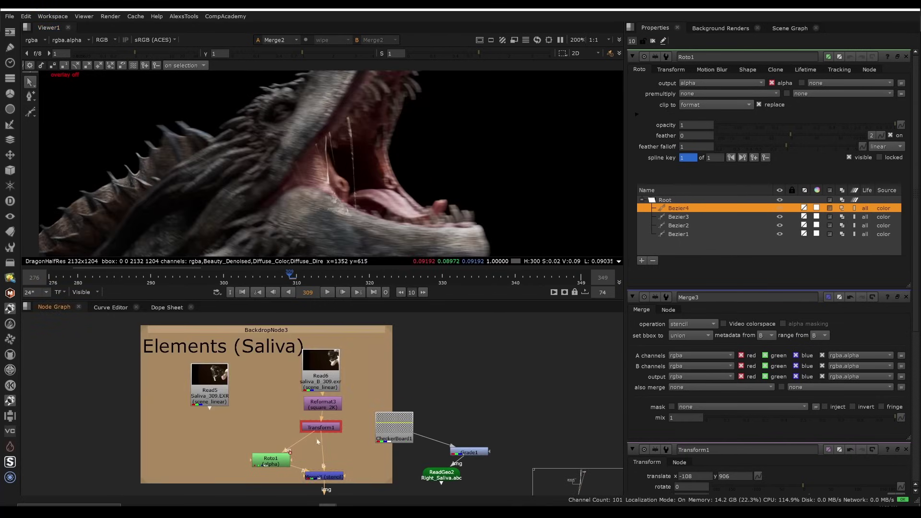
scroll(298, 432, "up", 1)
left_click_drag(335, 376, 337, 358)
scroll(344, 391, "up", 2)
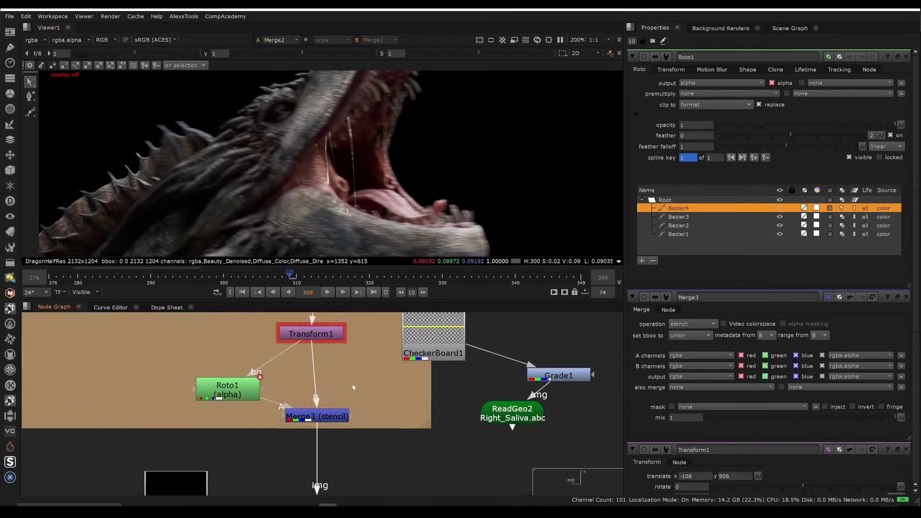
left_click(346, 417)
key("g")
left_click_drag(799, 155, 824, 155)
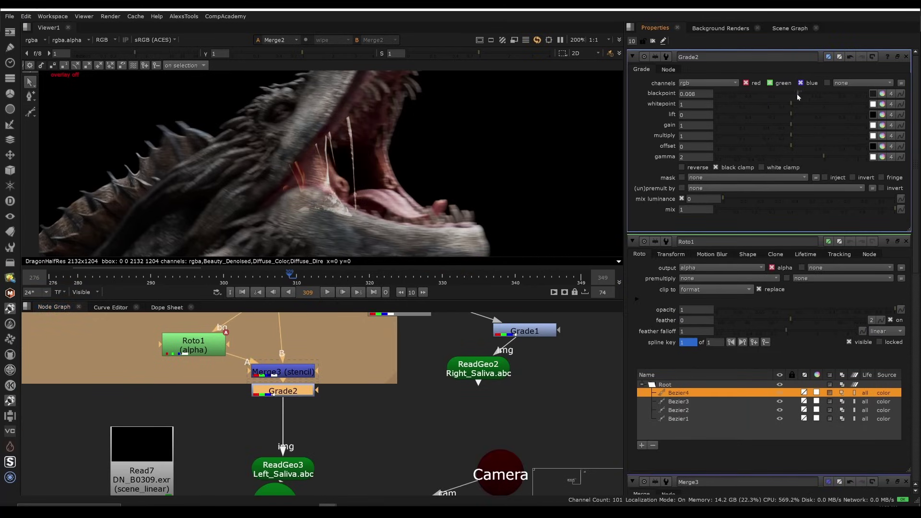
left_click_drag(797, 93, 800, 94)
- Add a Saturation node below Grade2 with saturation 0 to desaturate the saliva
key("Tab")
type("sat")
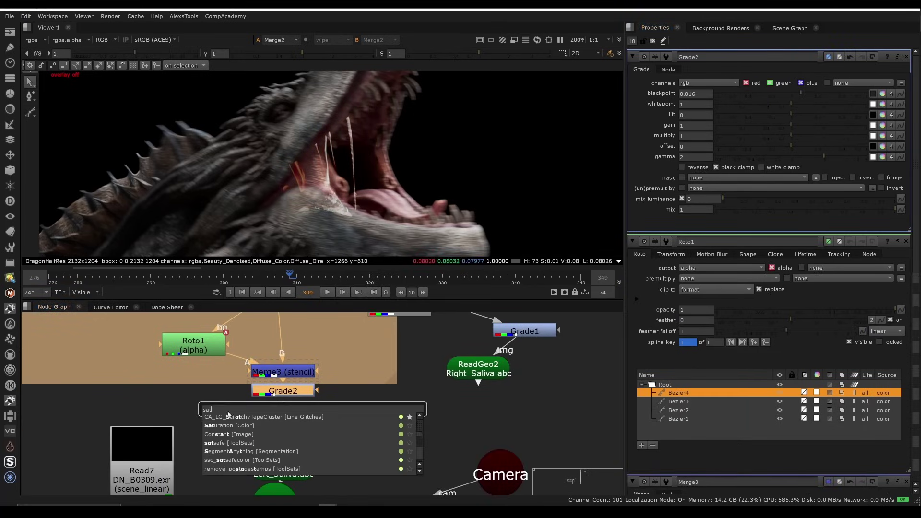
key("Return")
scroll(327, 184, "up", 3)
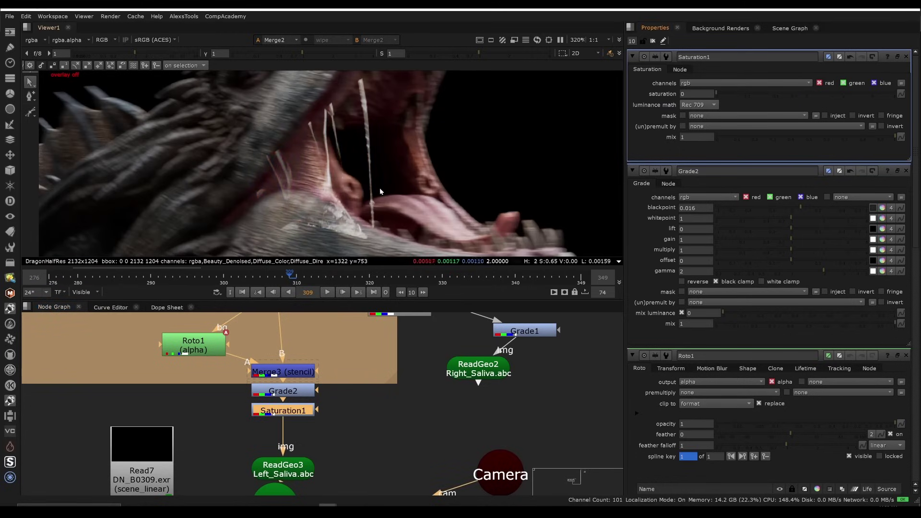
scroll(380, 191, "up", 2)
middle_click_drag(385, 214, 412, 143)
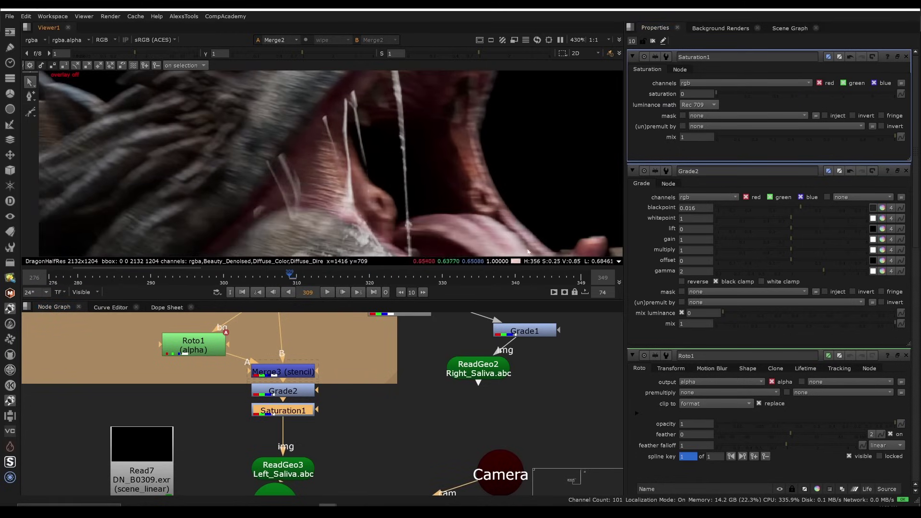
- Set Grade2's gamma to 1.28 and gain to 0.6 to tone down the saliva strands
left_click(809, 271)
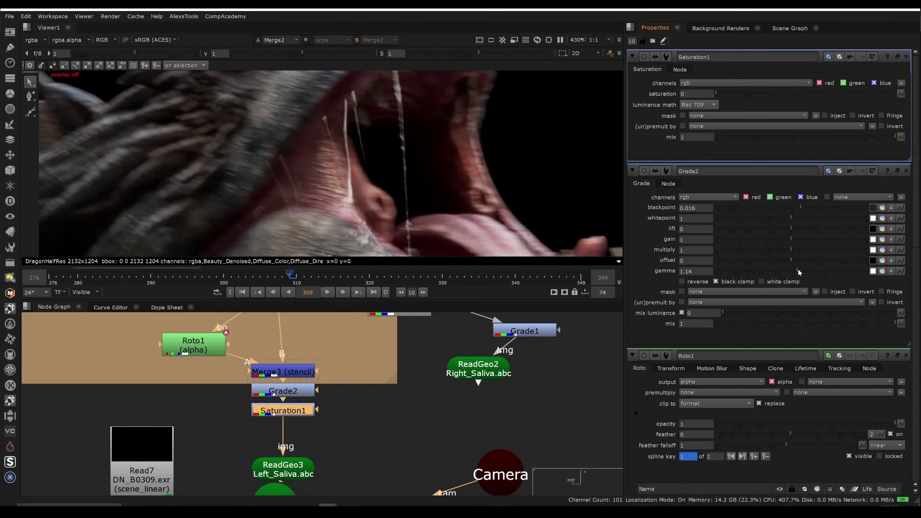
left_click_drag(798, 273, 774, 239)
scroll(408, 182, "down", 5)
scroll(417, 180, "up", 3)
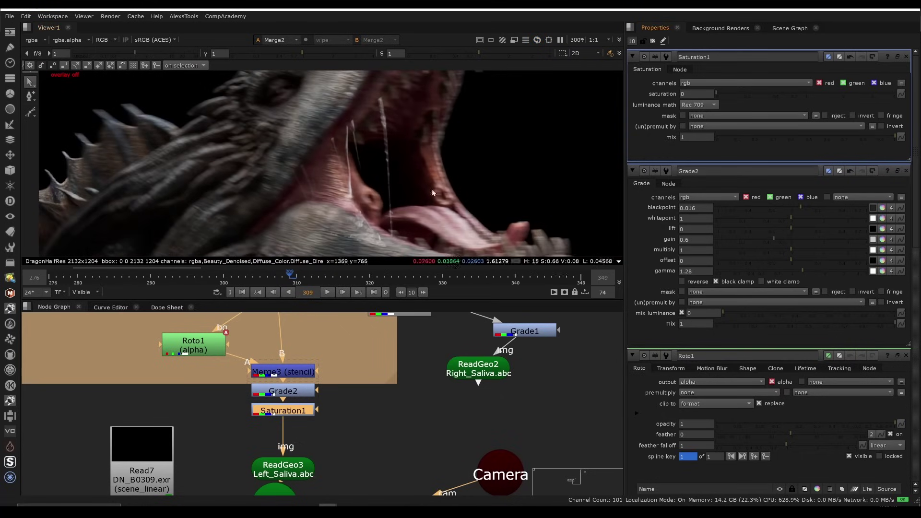
scroll(432, 193, "down", 5)
scroll(364, 145, "up", 2)
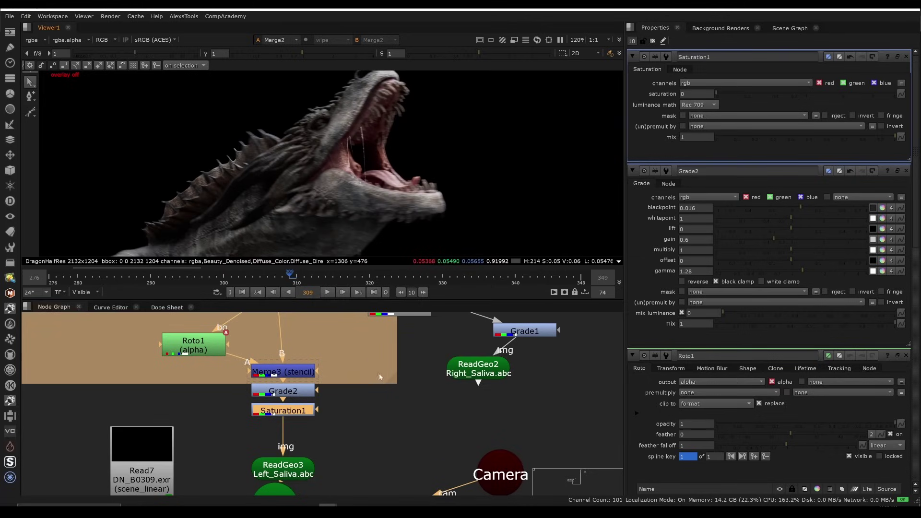
- Try 15 samples in ScanlineRender1's MultiSample settings
middle_click_drag(379, 377, 332, 430)
middle_click_drag(359, 319, 410, 254)
scroll(406, 320, "down", 2)
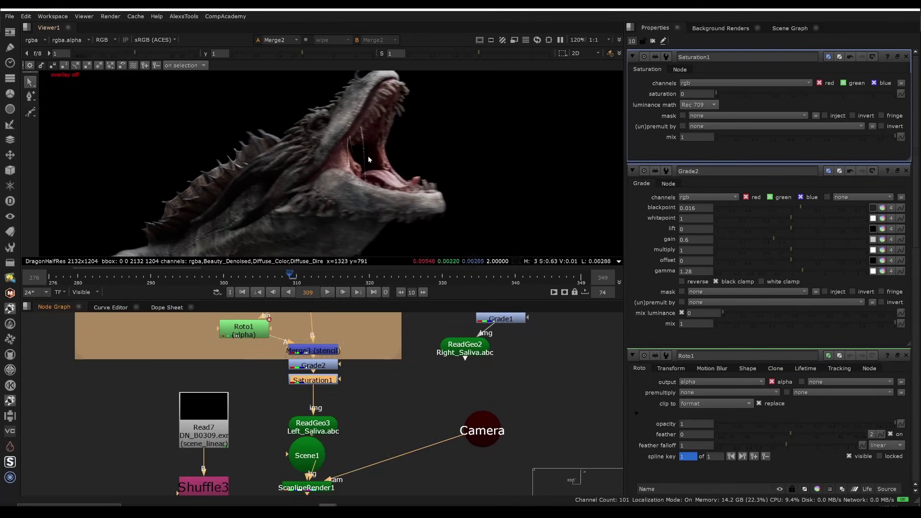
middle_click_drag(384, 350, 365, 310)
scroll(384, 316, "down", 2)
scroll(362, 318, "up", 3)
middle_click_drag(317, 374, 316, 421)
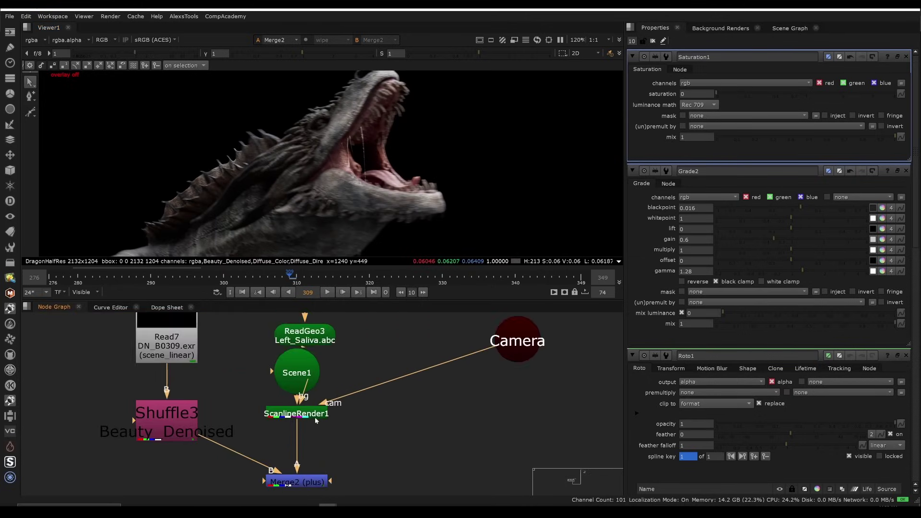
double_click(316, 413)
scroll(376, 160, "up", 5)
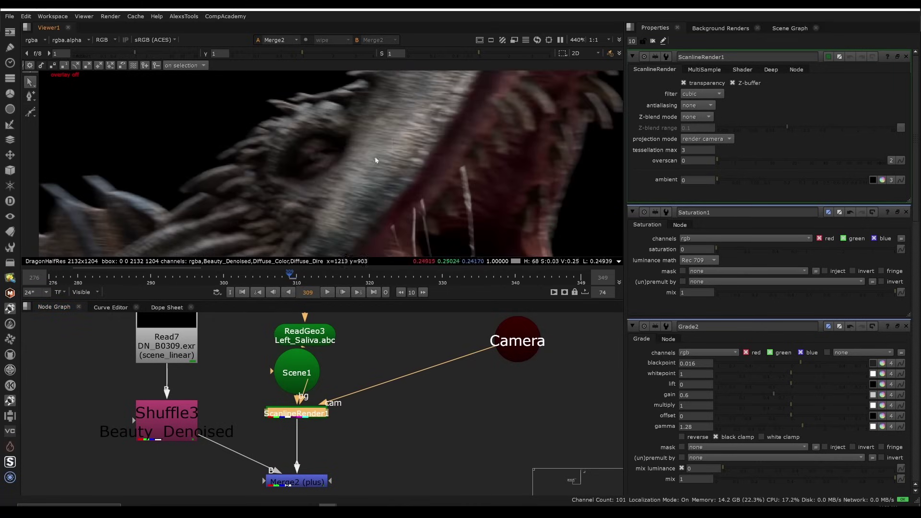
left_click(703, 70)
type("15")
key("Return")
scroll(348, 139, "down", 3)
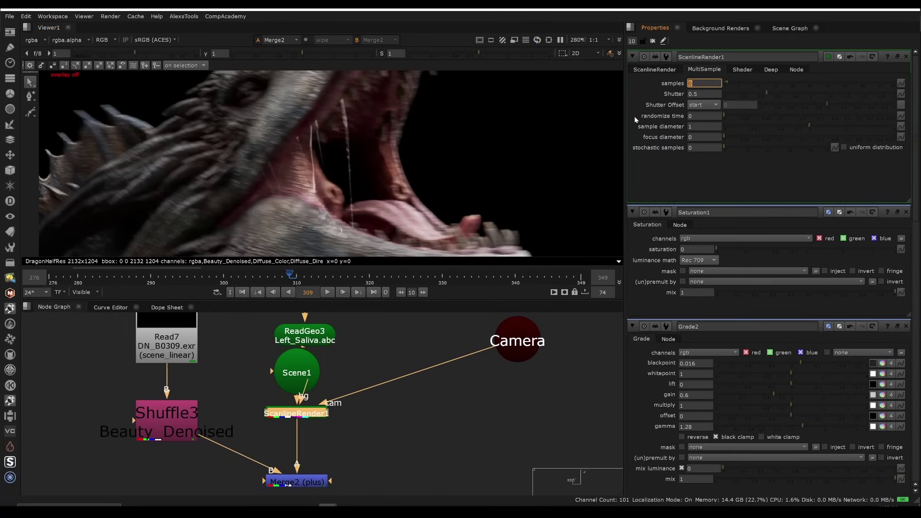
- Play the Merge2 composite in the enlarged viewer up to frame 332 and examine the saliva's motion
key("space")
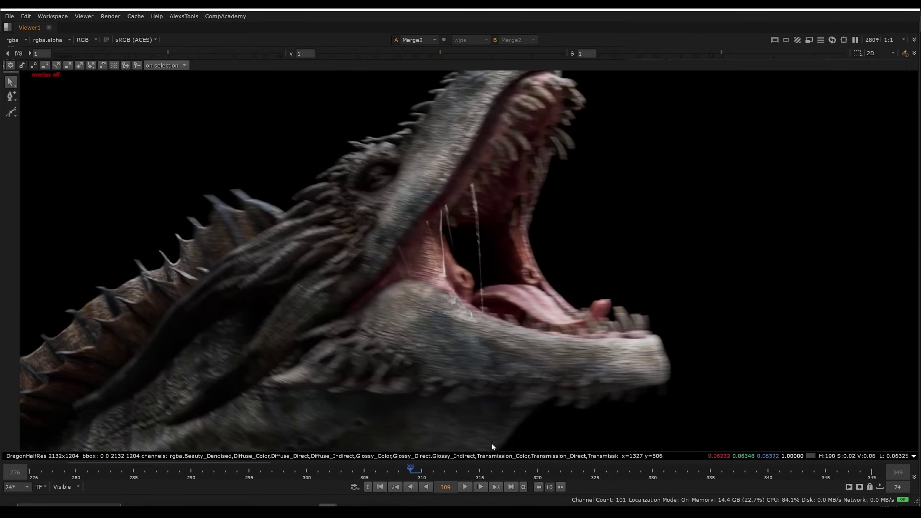
key("l")
scroll(480, 307, "down", 2)
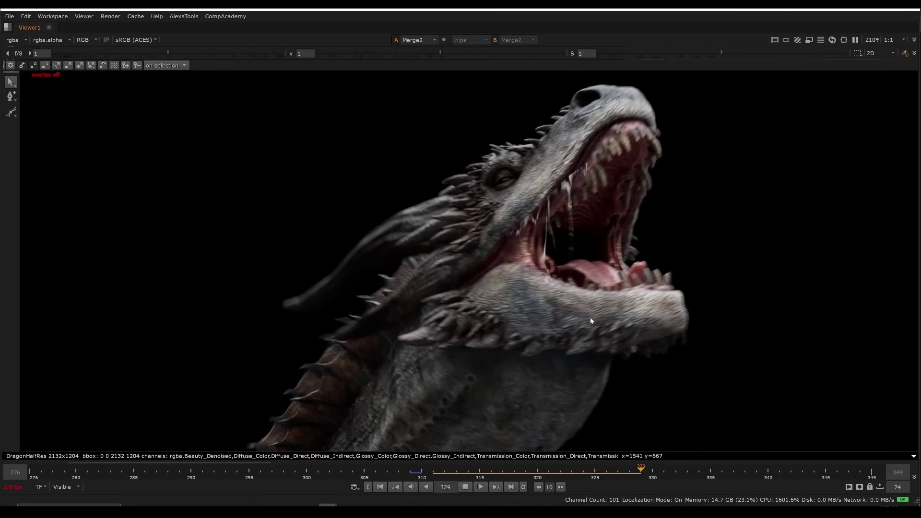
key("k")
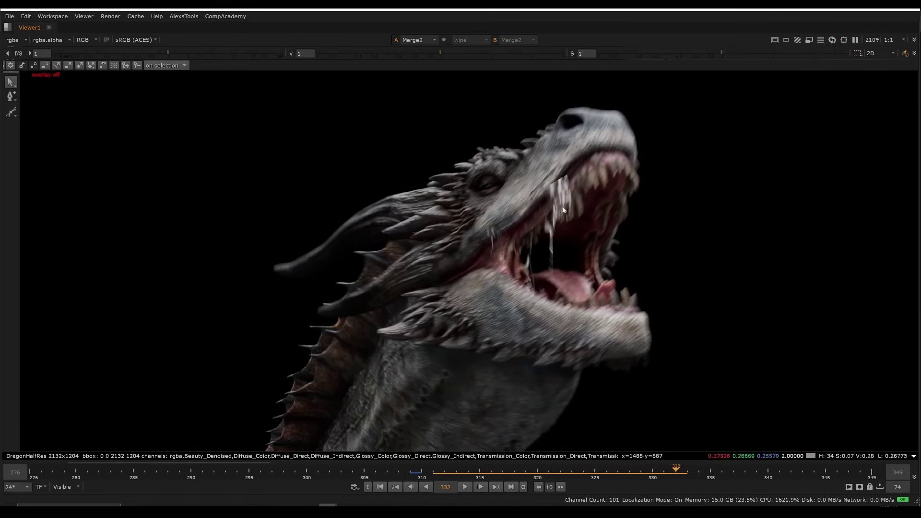
scroll(564, 210, "up", 2)
- Move the ReadGeo3, Scene1, ScanlineRender1, Camera, Read7, Shuffle3 and Merge2 nodes down to open a gap below Saturation1
key("space")
scroll(403, 390, "down", 3)
middle_click_drag(405, 390, 408, 451)
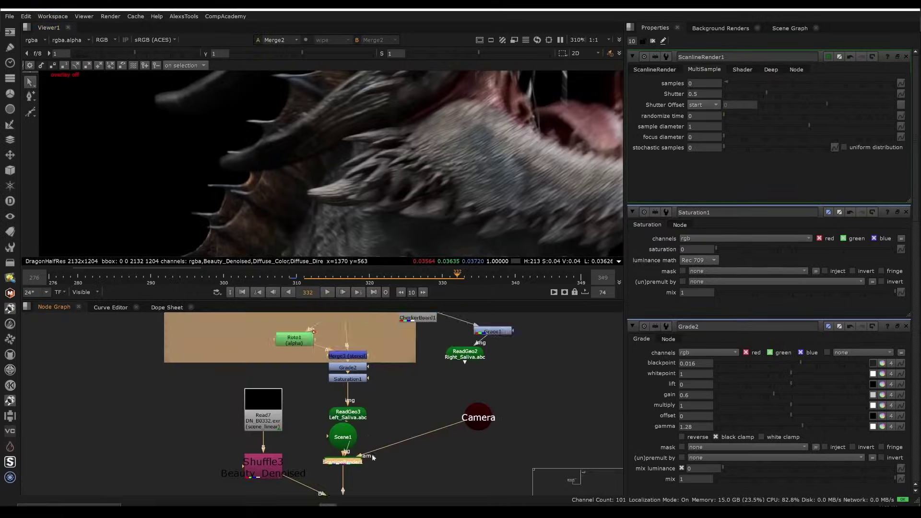
key("space")
middle_click_drag(550, 423, 605, 286)
left_click_drag(632, 262, 326, 368)
left_click_drag(329, 295, 329, 310, "shift")
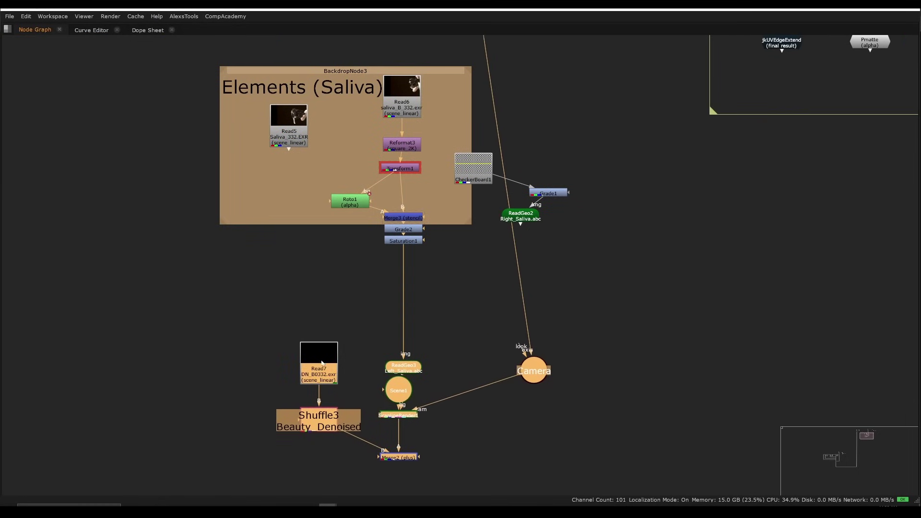
scroll(404, 283, "up", 3)
left_click(508, 267)
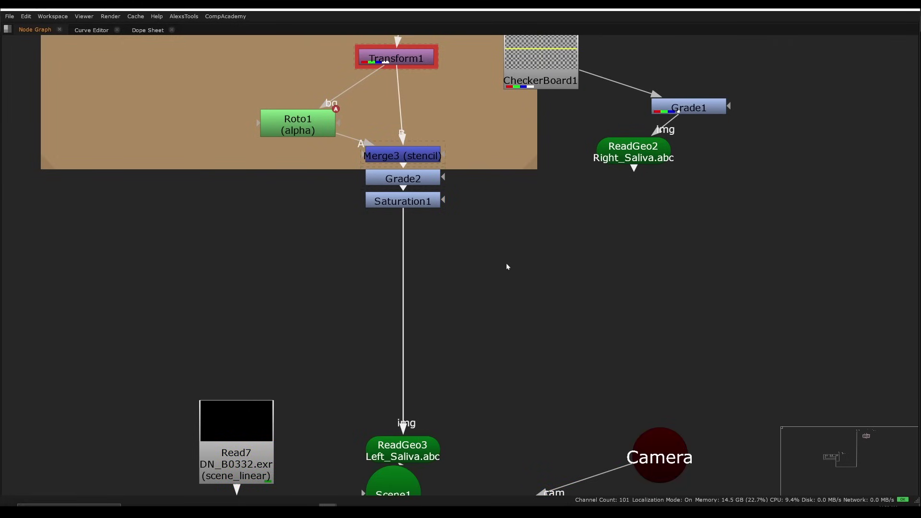
key("space")
- Step back through the composite to frame 325 to check the strands, and move ScanlineRender1 further below Scene1
scroll(377, 170, "down", 2)
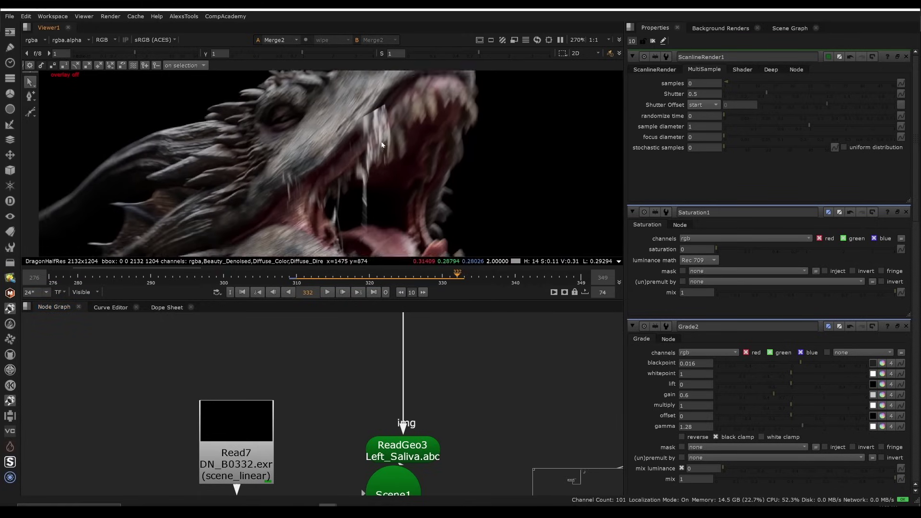
left_click_drag(454, 278, 413, 278)
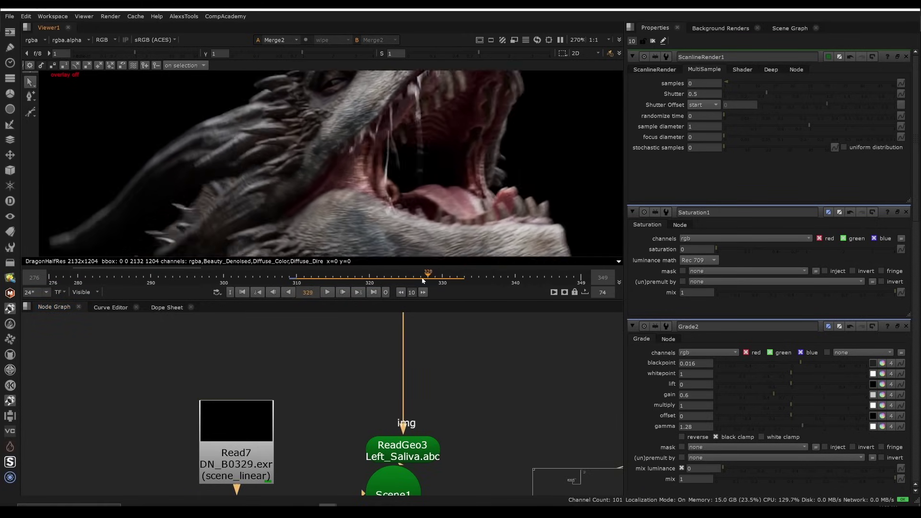
scroll(381, 364, "down", 3)
left_click(419, 283)
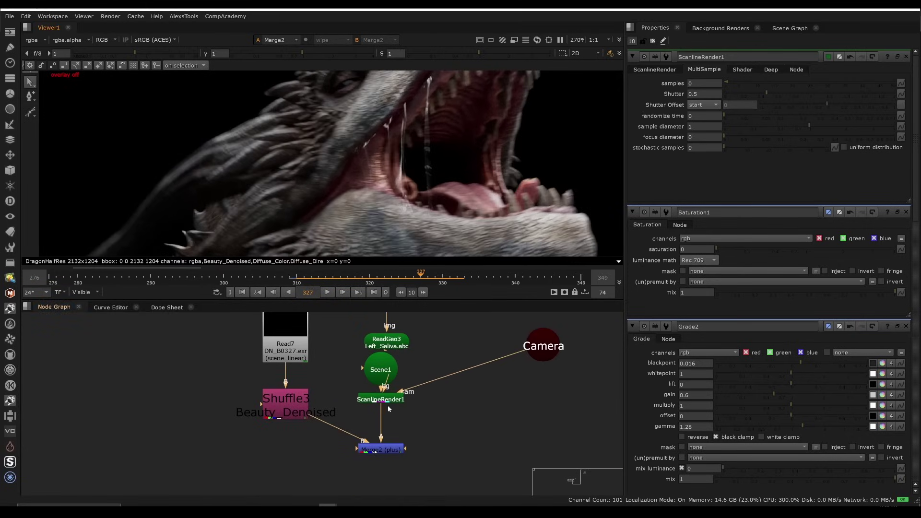
left_click_drag(387, 401, 387, 421)
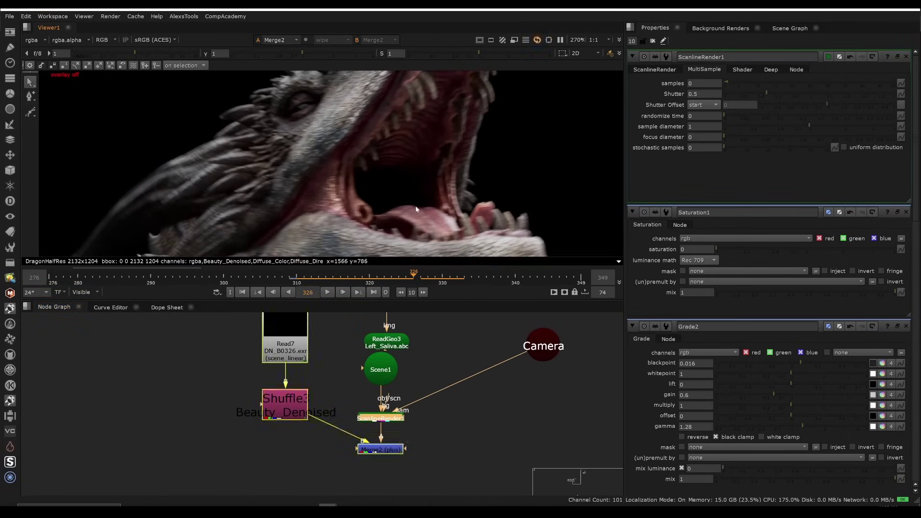
key("Left")
key("Left")
- Create an OFlow node beside the pipe between Saturation1 and ReadGeo3
middle_click_drag(443, 353, 457, 451)
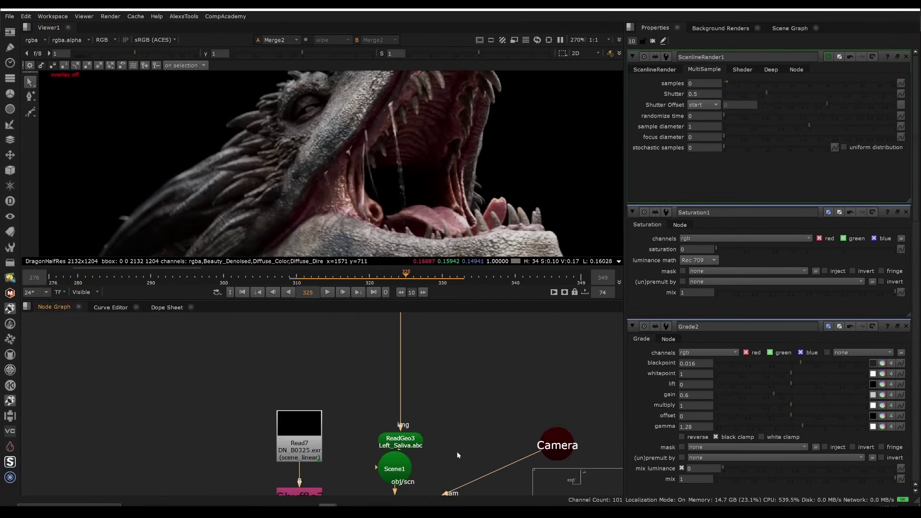
key("space")
middle_click_drag(419, 349, 402, 437)
key("space")
left_click_drag(456, 422, 465, 445)
key("f")
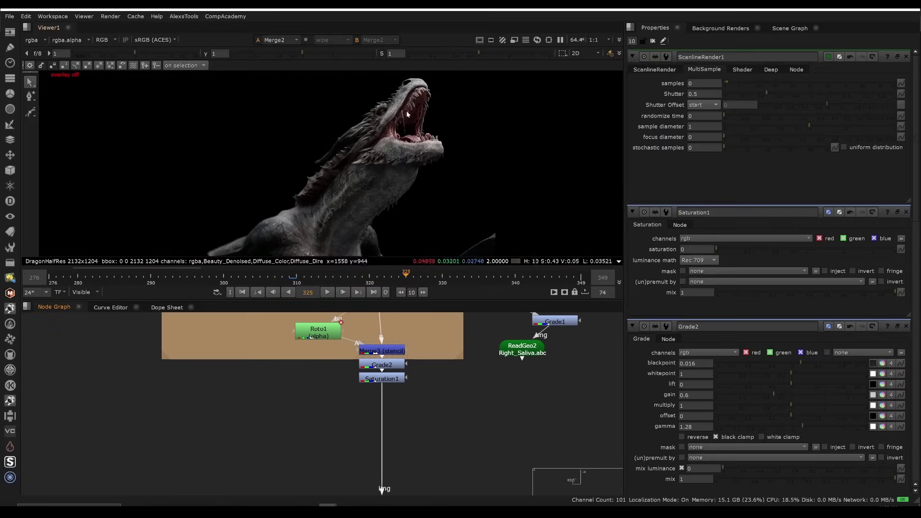
scroll(407, 399, "up", 3)
middle_click_drag(475, 460, 437, 379)
key("Tab")
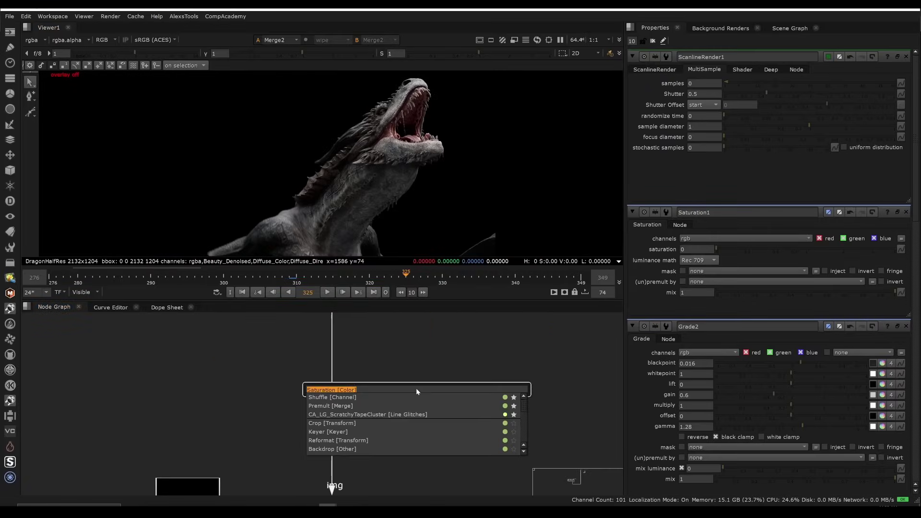
type("oflow")
key("Return")
- Insert a Dot in the pipe between Saturation1 and ReadGeo3, level with the OFlow node
middle_click_drag(381, 376, 339, 397)
left_click(326, 391)
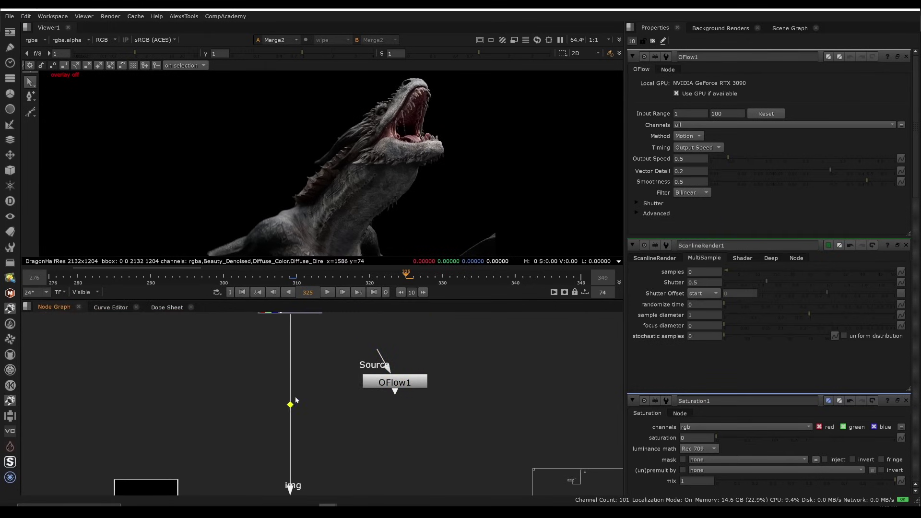
left_click_drag(291, 403, 293, 369, "ctrl")
scroll(452, 112, "up", 7)
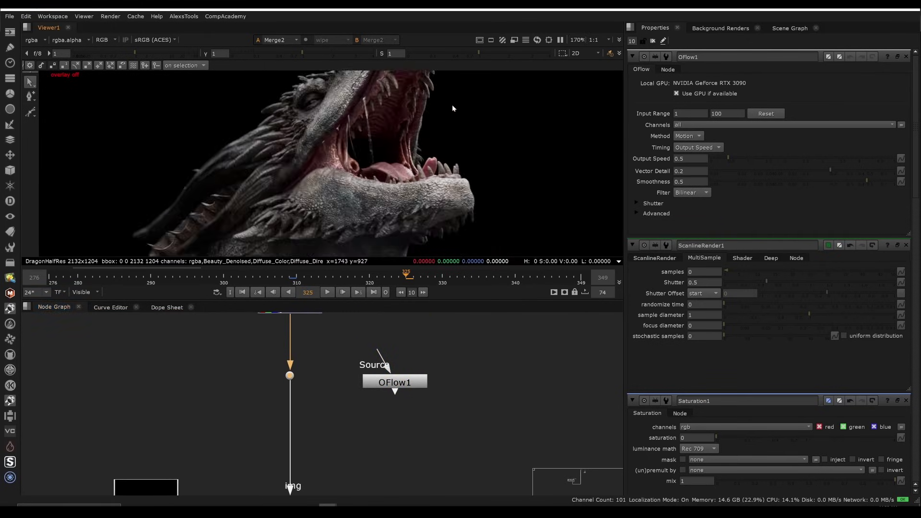
- Create a Switch node beside the pipe between the Dot and ReadGeo3
key("Tab")
type("sw")
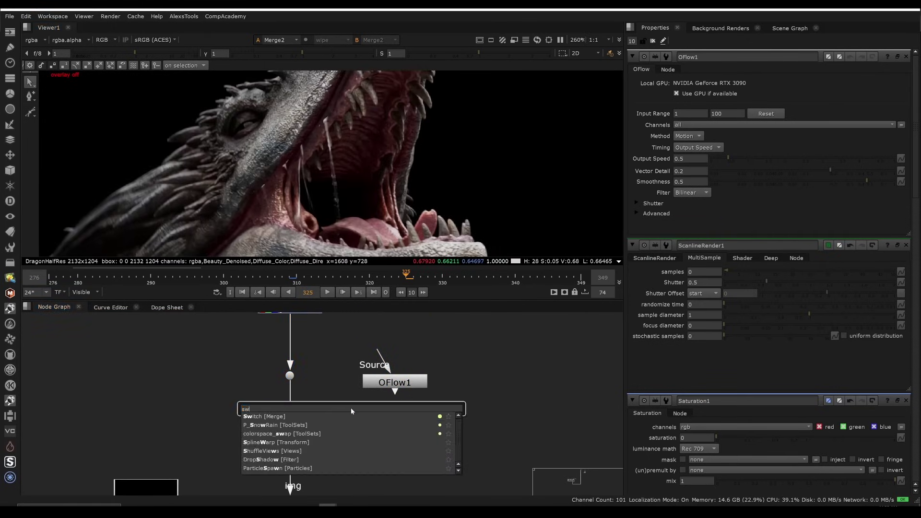
type("it")
key("Return")
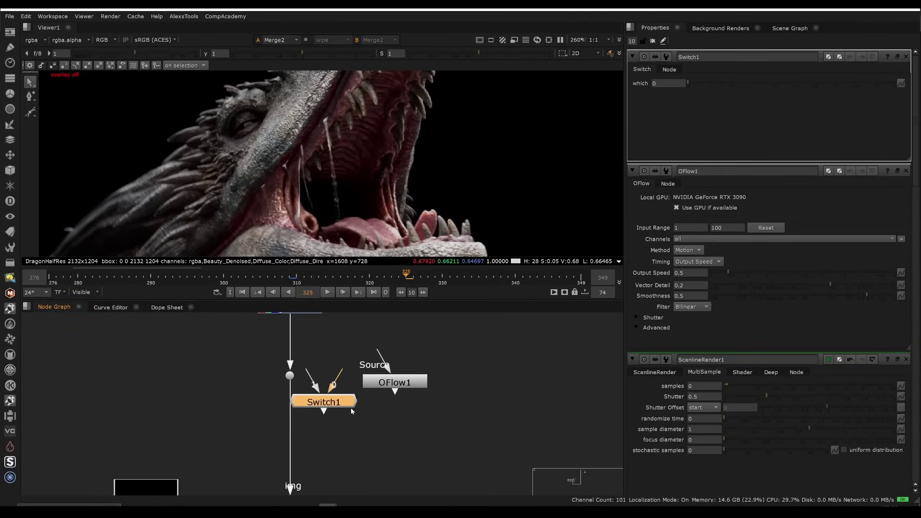
- Step through the composite between frames 320 and 329 to examine how the saliva strands behave
key("Left")
key("Left")
key("Left")
key("Left")
key("Left")
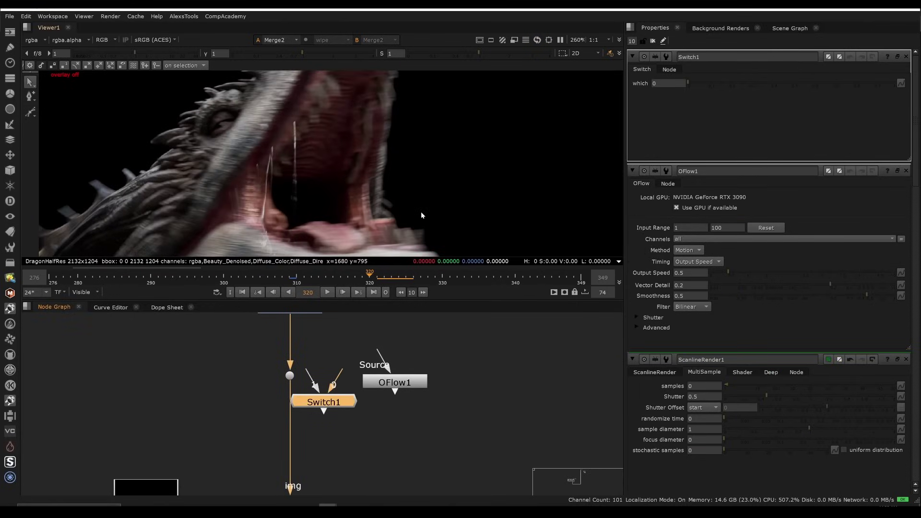
key("Right")
key("Right")
key("Right")
key("Right")
key("Right")
key("Right")
key("Right")
key("Right")
key("Right")
key("Right")
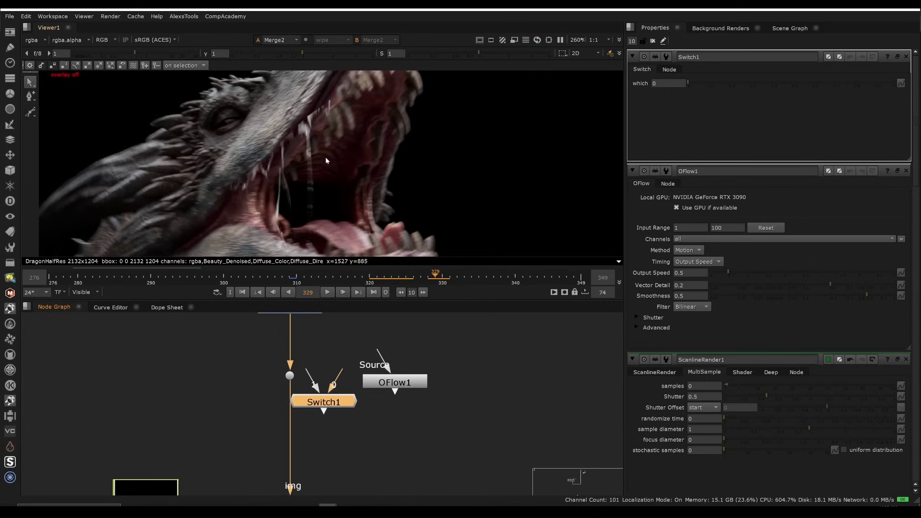
scroll(310, 165, "down", 2)
scroll(330, 119, "up", 2)
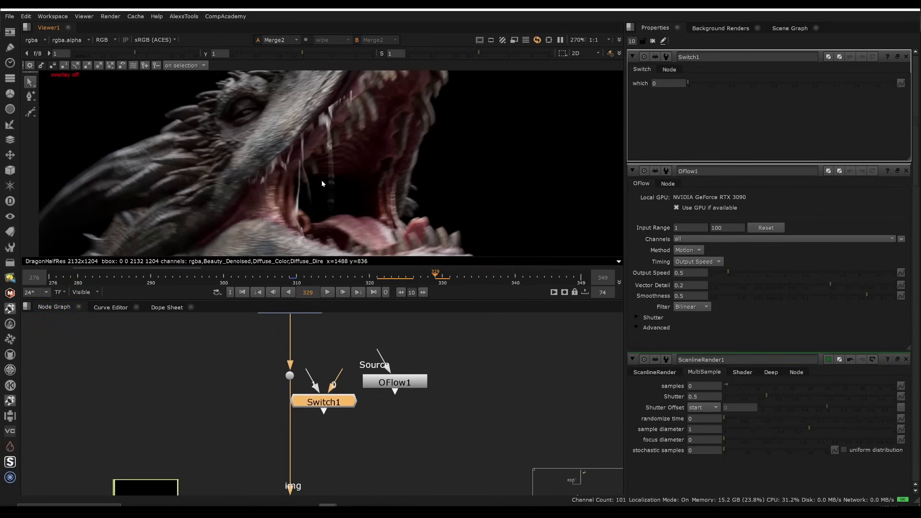
- Insert Switch1 below the Dot in the main pipe, connect its input 1 to OFlow1, and connect OFlow1's Source to the Dot
left_click_drag(336, 407, 311, 448)
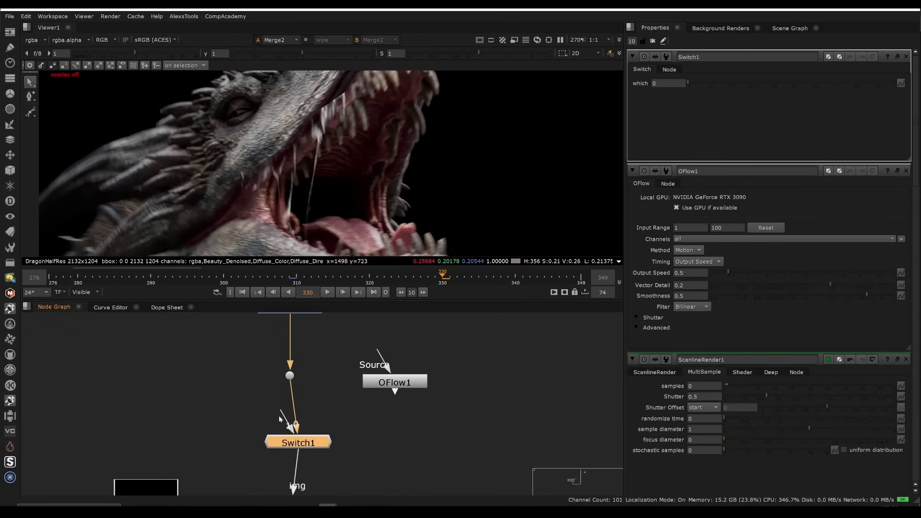
left_click_drag(282, 417, 384, 383)
left_click_drag(308, 444, 300, 446)
mouse_move(381, 356)
left_mouse_down()
mouse_move(281, 383)
mouse_move(372, 353)
left_mouse_up()
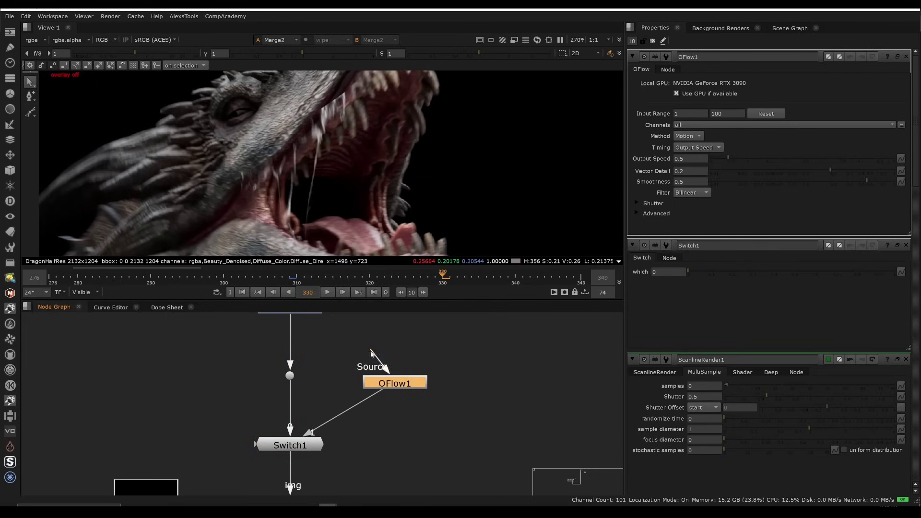
left_click(688, 136)
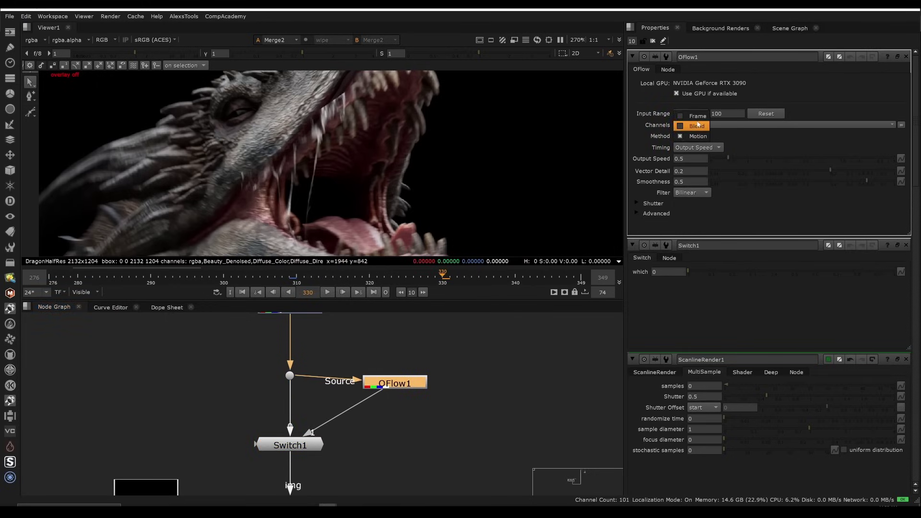
left_click(686, 115)
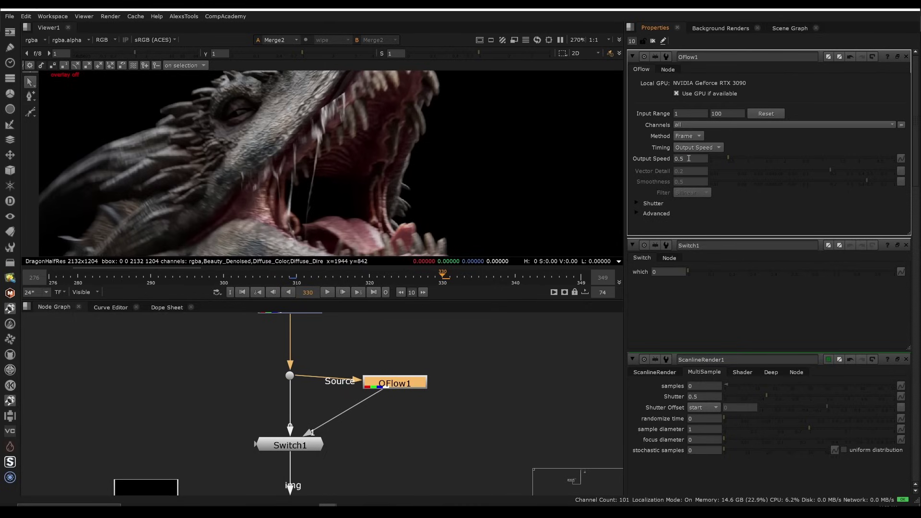
left_click(701, 147)
left_click(691, 149)
left_click(687, 136)
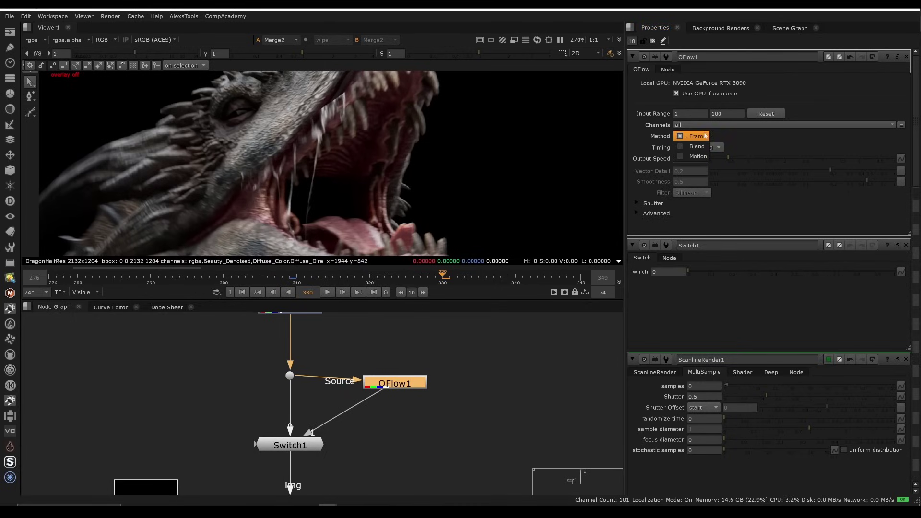
left_click(691, 136)
left_click(682, 137)
left_click(696, 157)
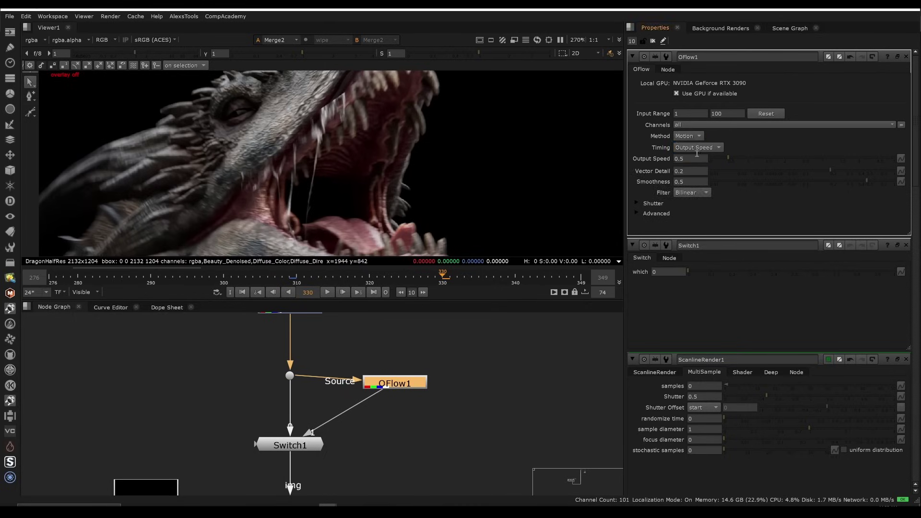
- Set OFlow1's timing to Frame and close the properties of all other nodes
left_click(697, 148)
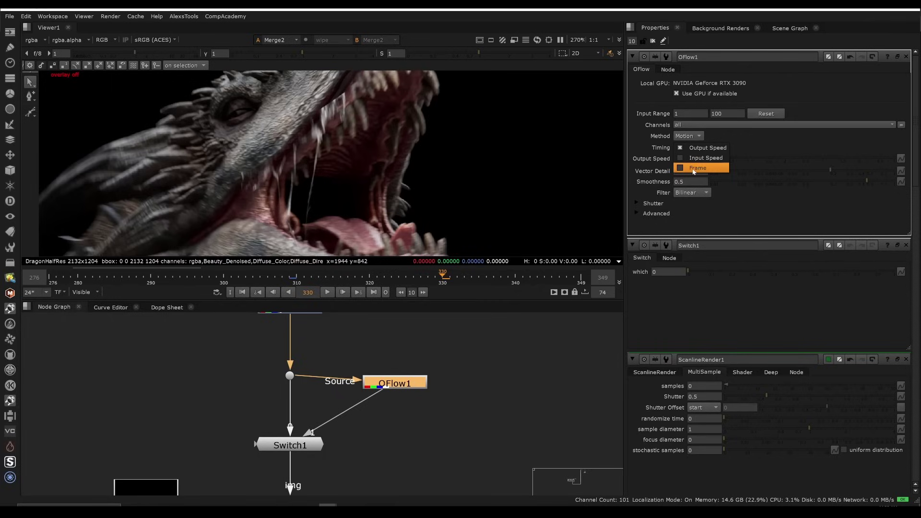
left_click(696, 168)
left_click(906, 245)
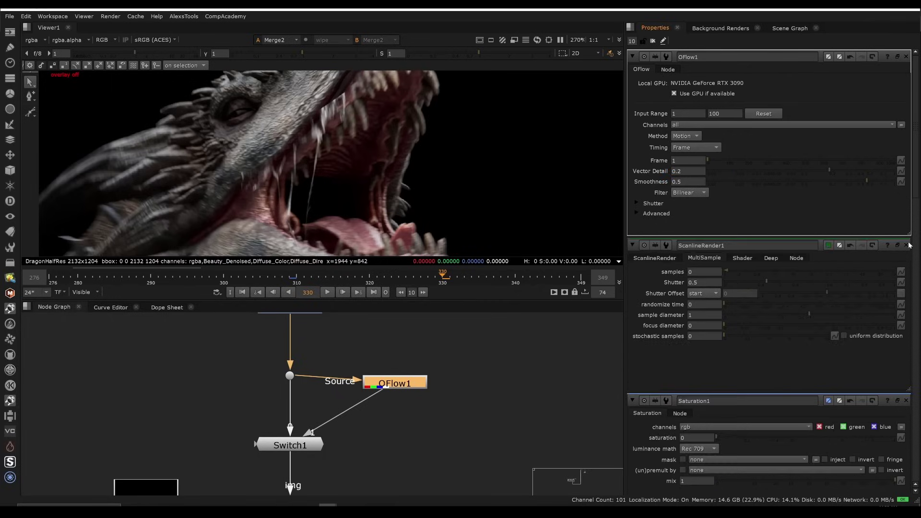
left_click(906, 245)
left_click(906, 246)
left_click(906, 245)
left_click(906, 246)
left_click(907, 246)
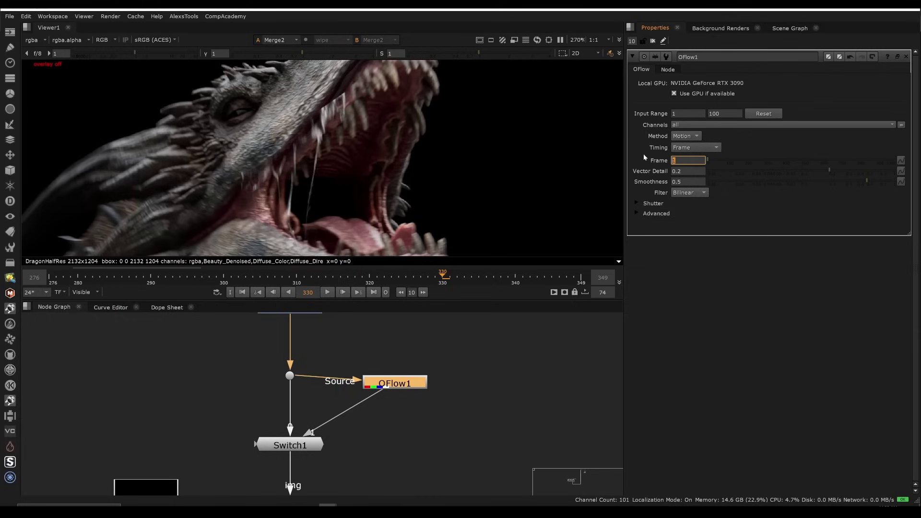
- Keyframe OFlow1's Frame value to 330 at frame 330 and to 320 at frame 340
type("320")
key("Return")
type("330")
key("Return")
right_click(684, 161)
left_click(695, 168)
left_click_drag(429, 277, 518, 281)
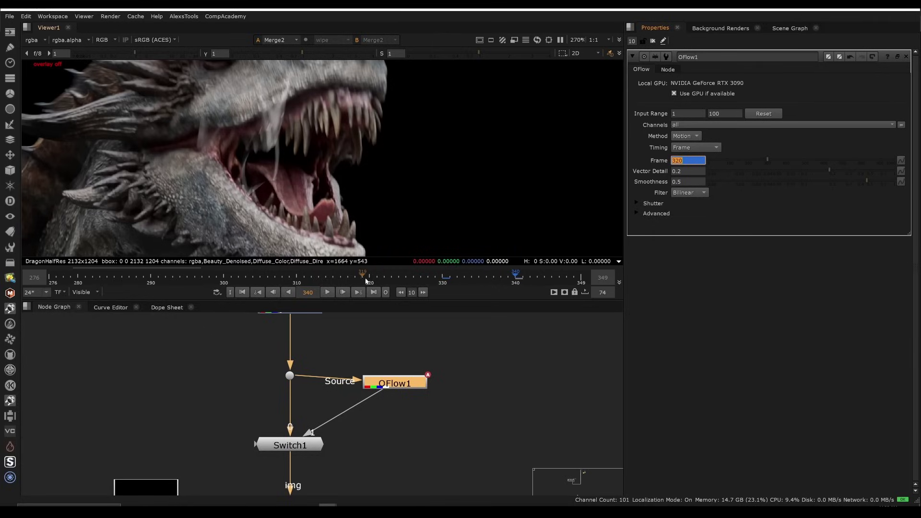
- View OFlow1's output and play it back from frame 330 to check the retimed strands
middle_click_drag(427, 357, 447, 369)
key("1")
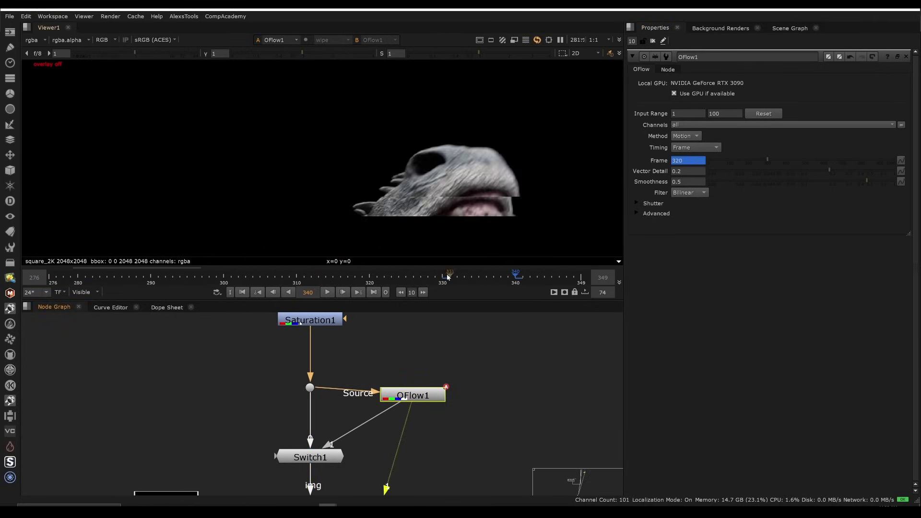
left_click(445, 276)
key("f")
left_click(326, 292)
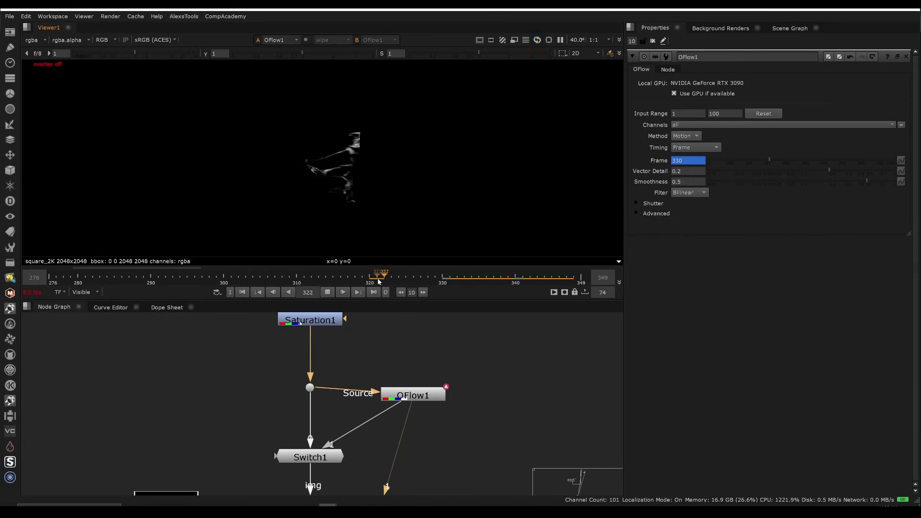
left_click(445, 278)
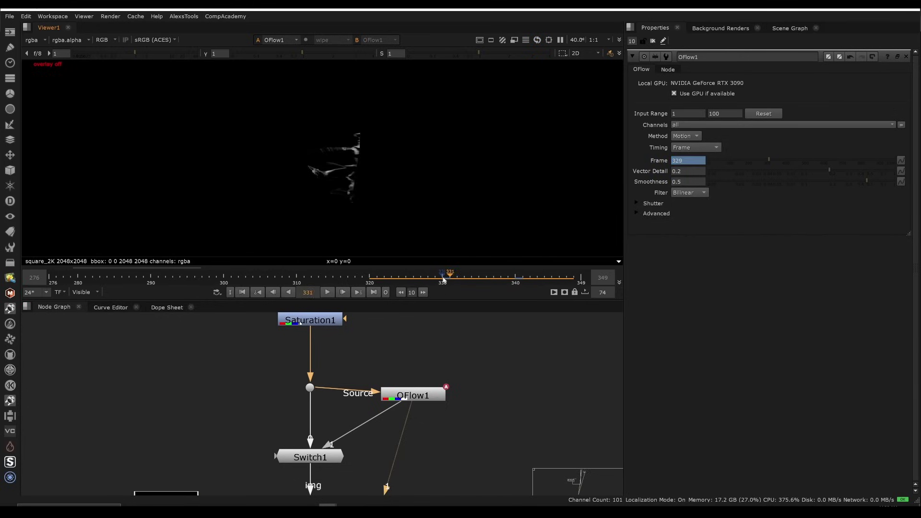
- Keyframe Switch1's which value to 0 at frame 329 and to 1 at frame 330
double_click(320, 458)
key("1")
scroll(330, 158, "up", 2)
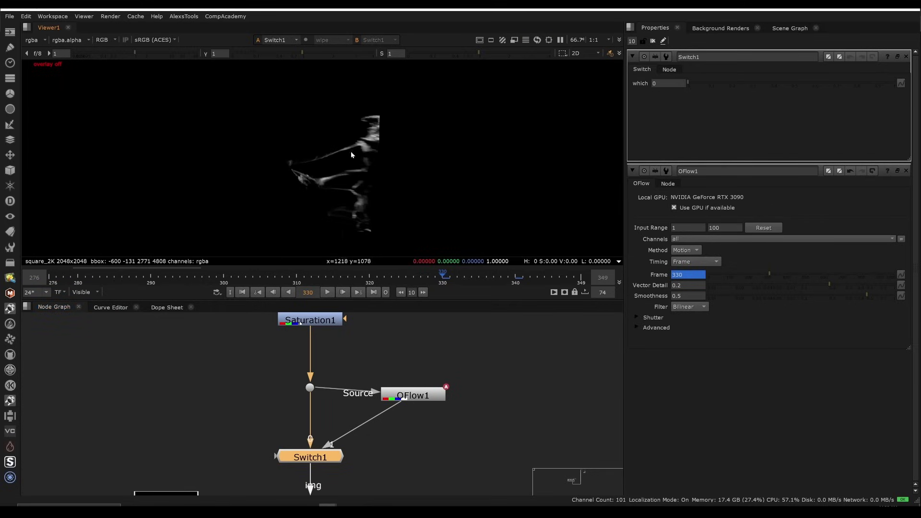
key("Left")
right_click(668, 83)
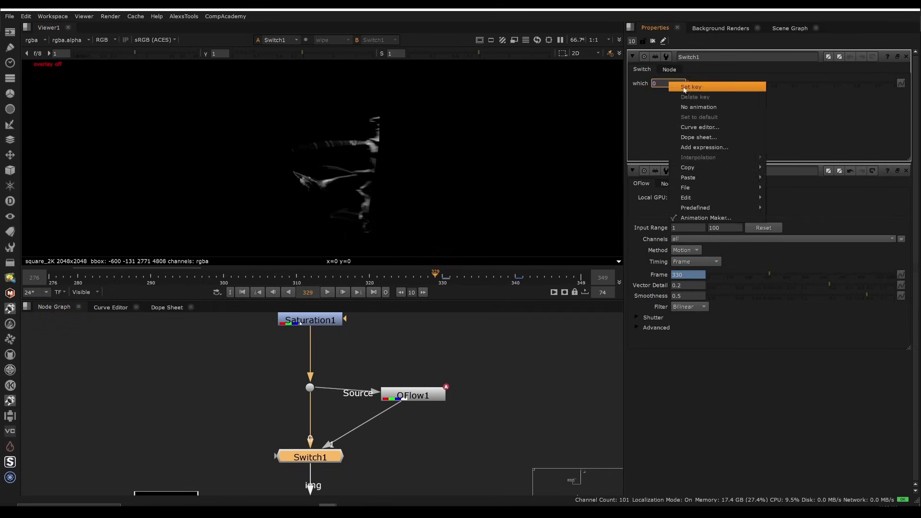
left_click(685, 87)
key("Right")
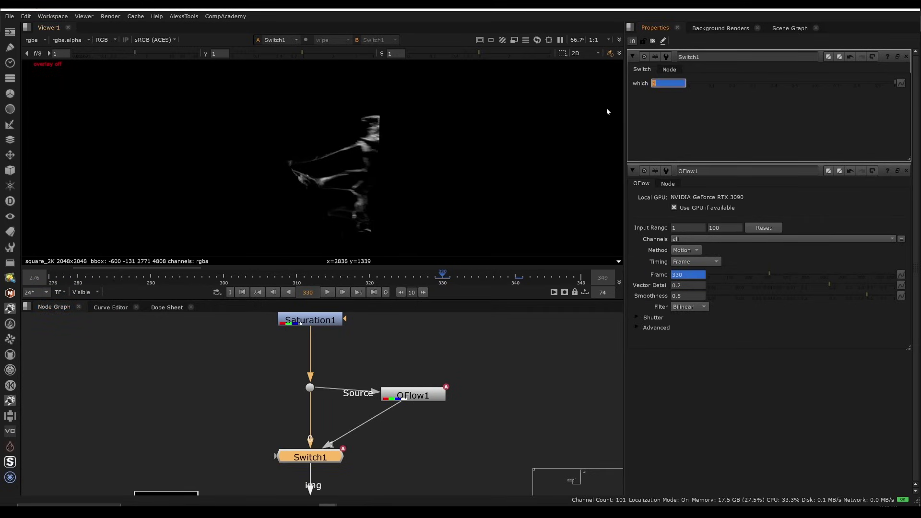
- View ScanlineRender1 and play it back from frame 330 to check the retimed strands in the render
scroll(404, 404, "down", 1)
middle_click_drag(404, 404, 421, 277)
left_click_drag(410, 451, 341, 478)
key("1")
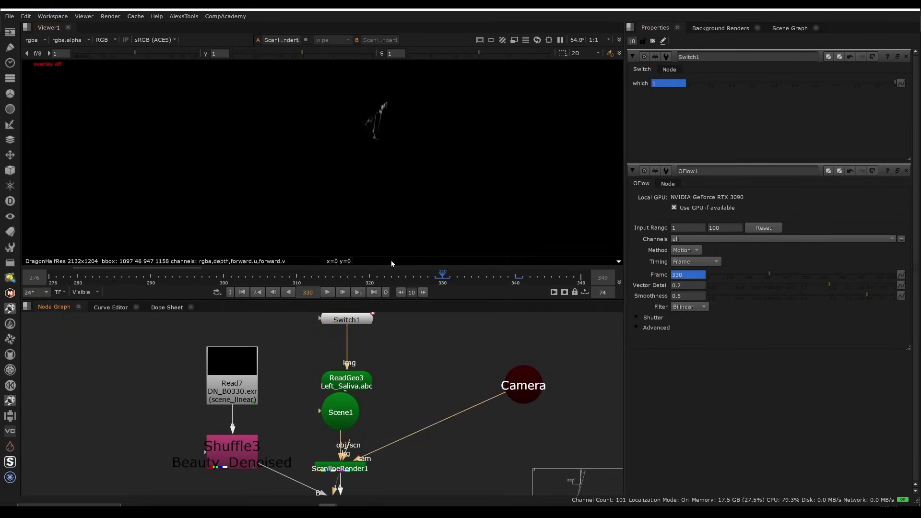
scroll(389, 135, "up", 4)
middle_click_drag(388, 134, 321, 166)
left_click(327, 291)
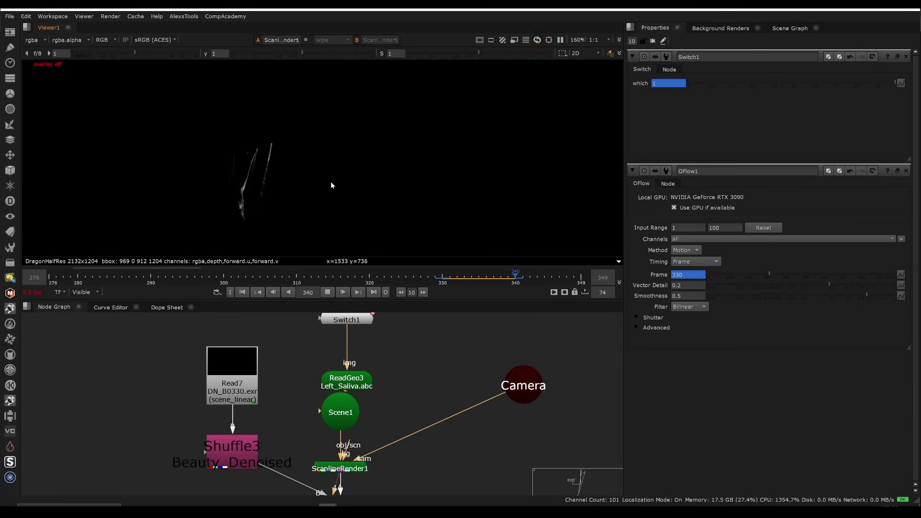
left_click(327, 291)
- View Merge2 and check the retimed strands over the dragon between frames 333 and 342, ending on frame 341
scroll(428, 416, "down", 2)
middle_click_drag(428, 417, 423, 350)
mouse_move(417, 459)
middle_mouse_down()
mouse_move(409, 404)
mouse_move(404, 469)
middle_mouse_up()
left_click(355, 414)
key("1")
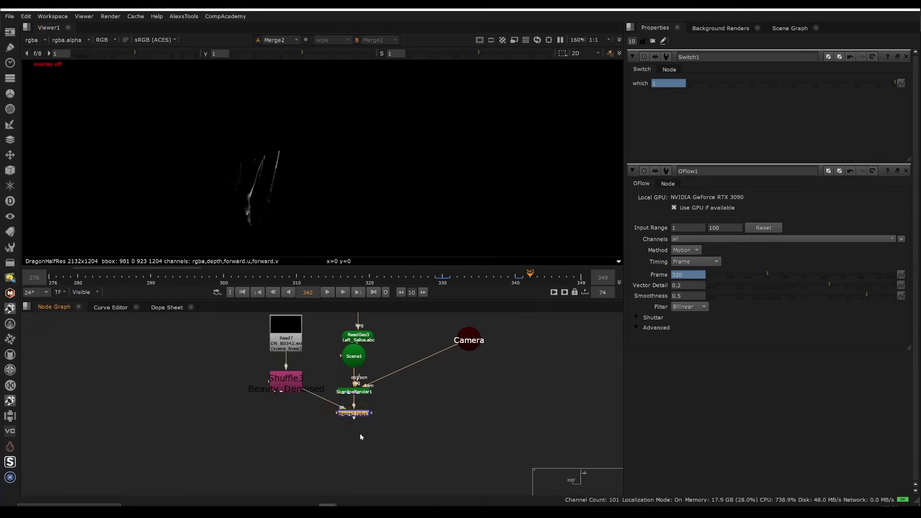
left_click(361, 437)
middle_click_drag(254, 195, 293, 170)
scroll(293, 170, "up", 2)
key("Left")
key("Left")
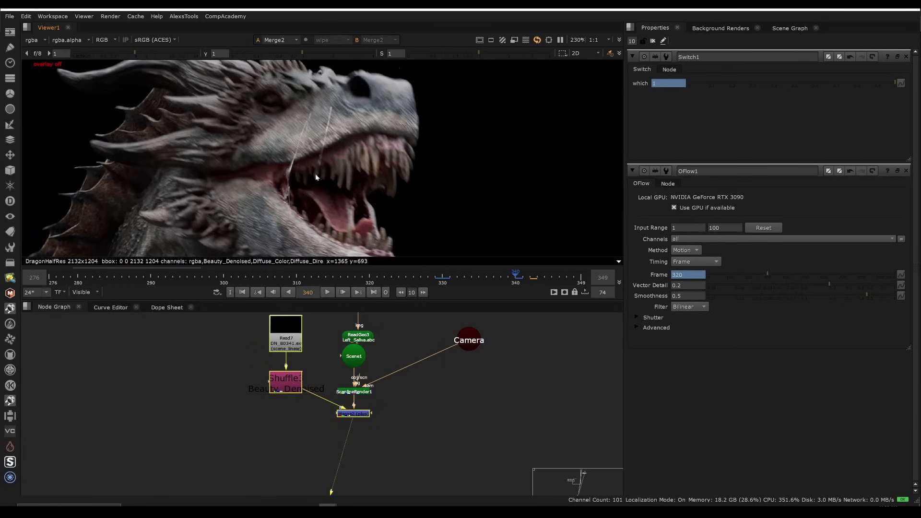
key("Left")
key("Left")
key("Left")
key("Left")
key("Left")
key("Left")
key("Left")
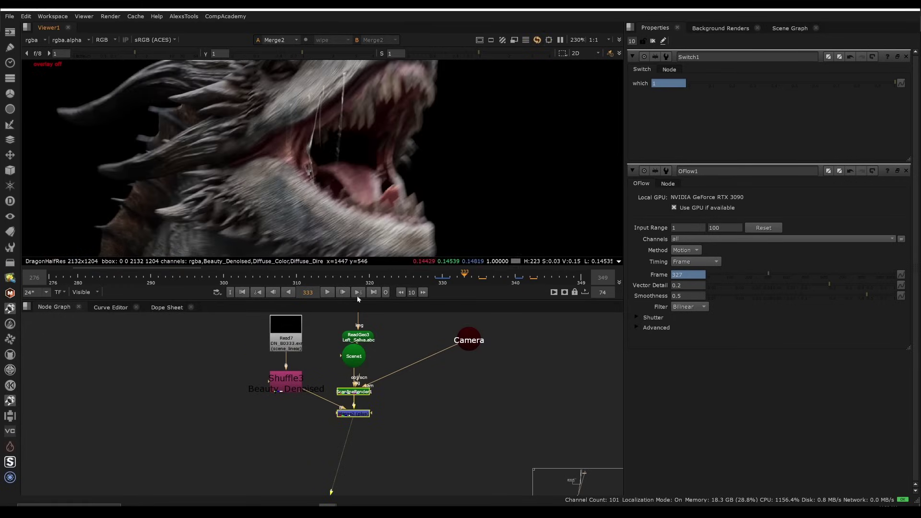
key("l")
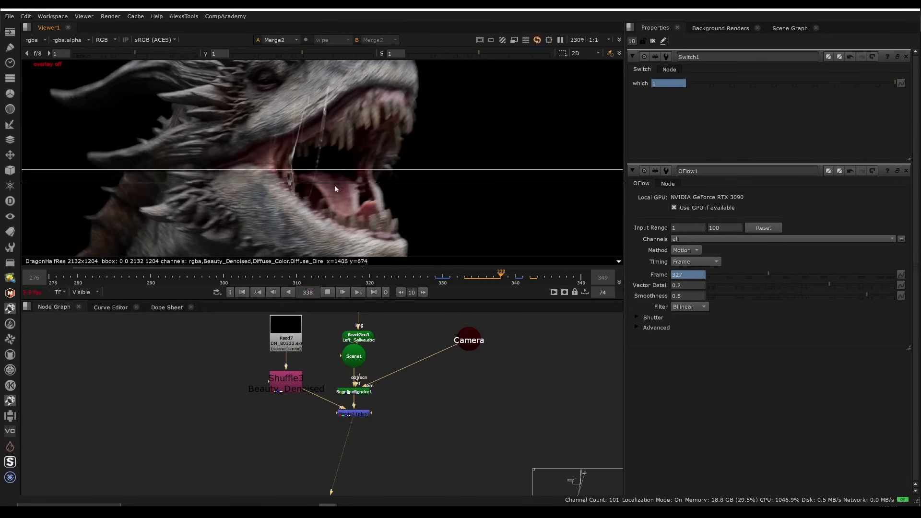
key("k")
key("Right")
key("Right")
key("Right")
- Insert a Transform node after Switch1 and set its translate x to -200
middle_click_drag(356, 334, 328, 427)
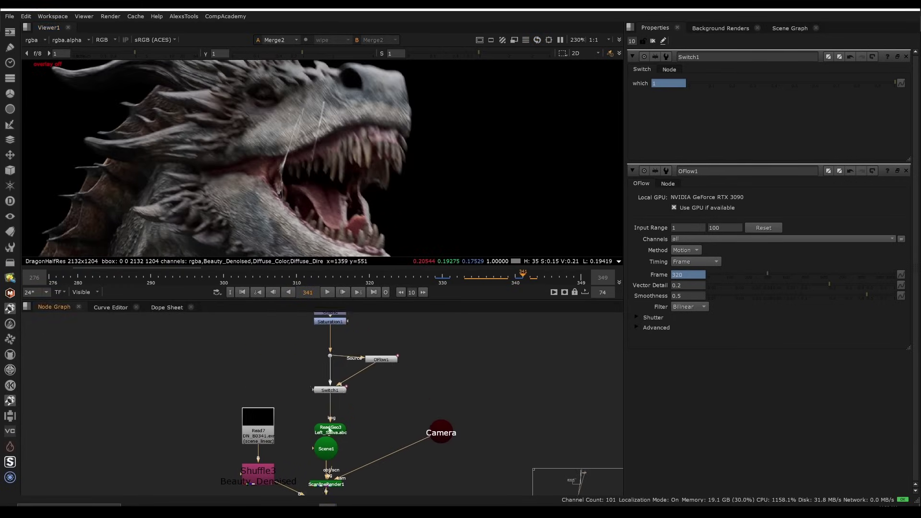
scroll(345, 378, "up", 8)
left_click(336, 406)
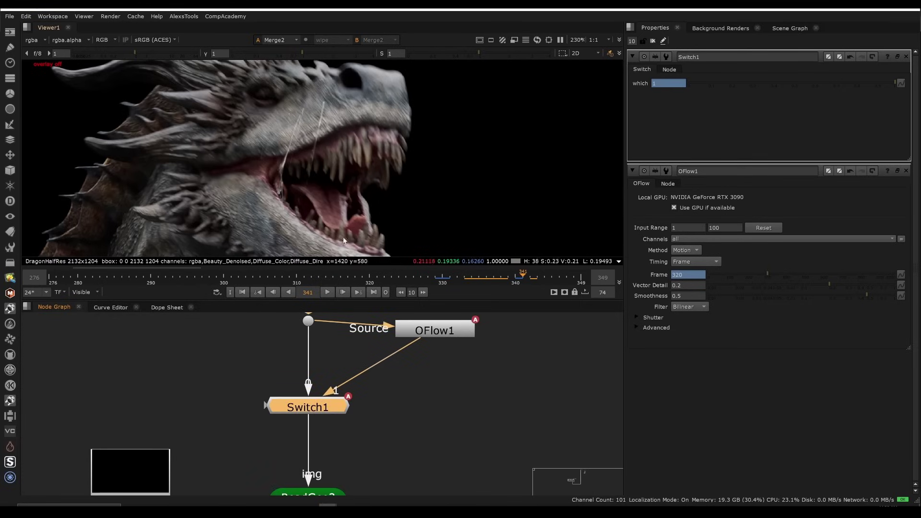
key("t")
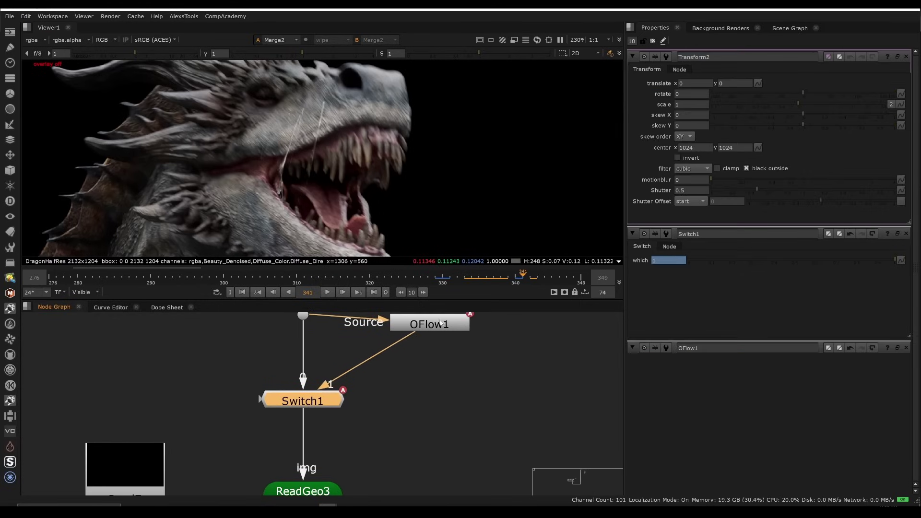
left_click(681, 84)
type("100")
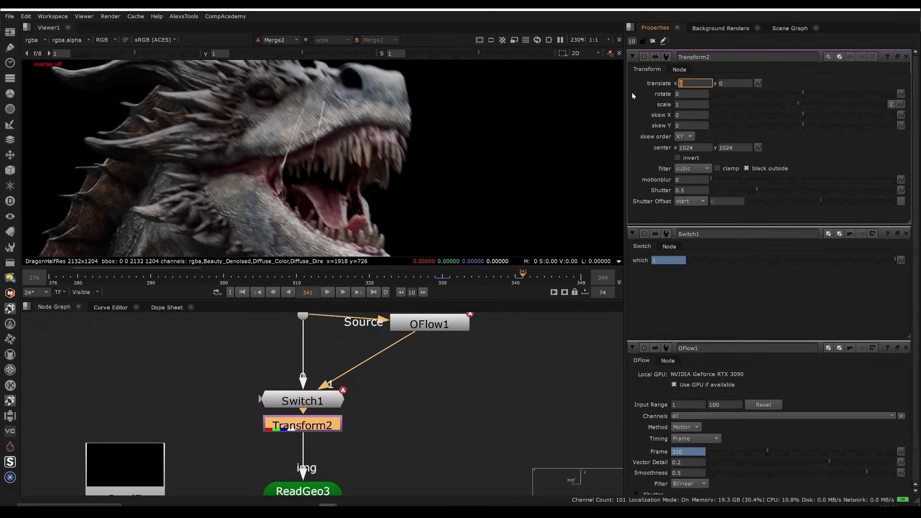
key("Return")
key("Left")
key("Down")
key("Down")
key("Down")
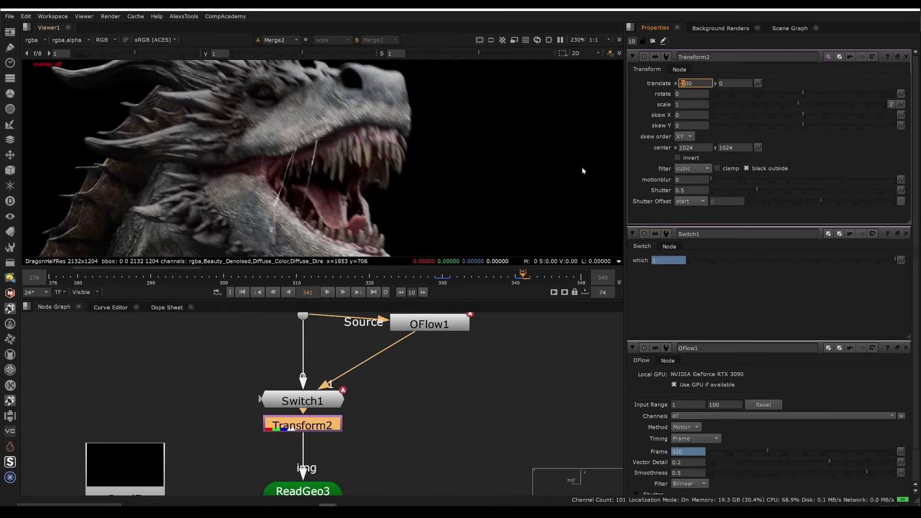
- Keyframe Transform2's translate at frame 340 with x -200 and y 0, and set x to 0 at frame 330
key("Left")
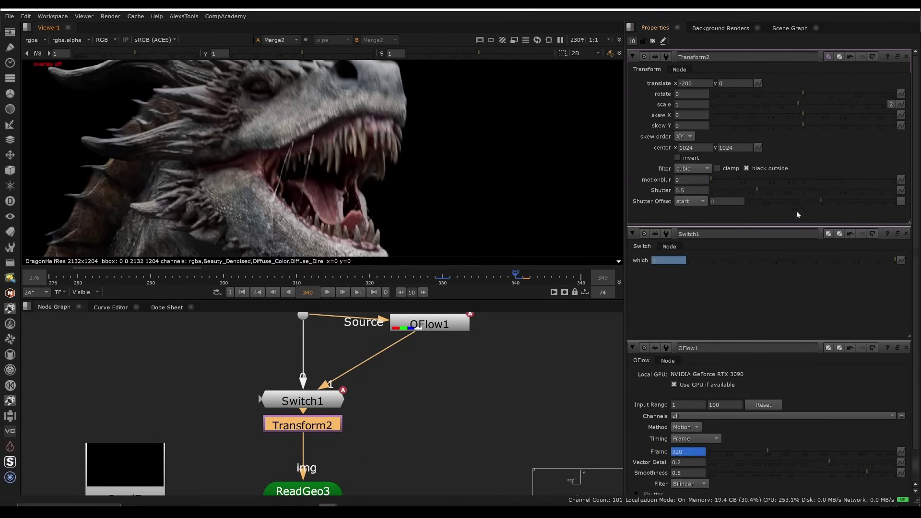
left_click(758, 83)
left_click(768, 84)
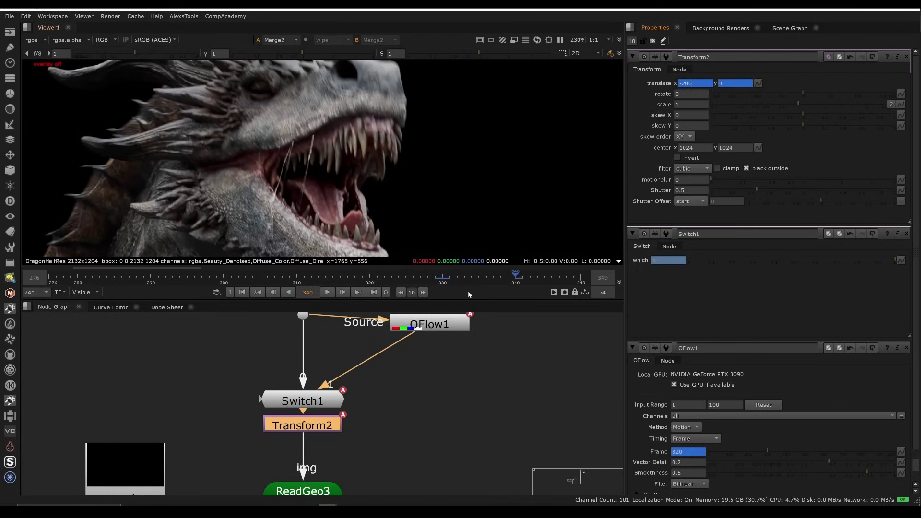
key("shift+Left")
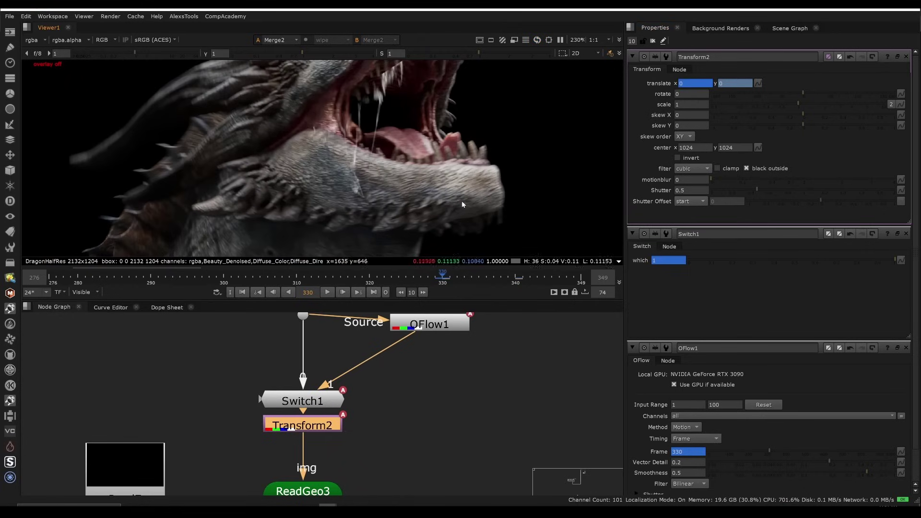
- Step through Merge2 from frame 330 to 348 and back to 346, checking how the animated strands sit in the dragon's mouth
key("Right")
key("Right")
scroll(370, 166, "down", 3)
key("Right")
key("Right")
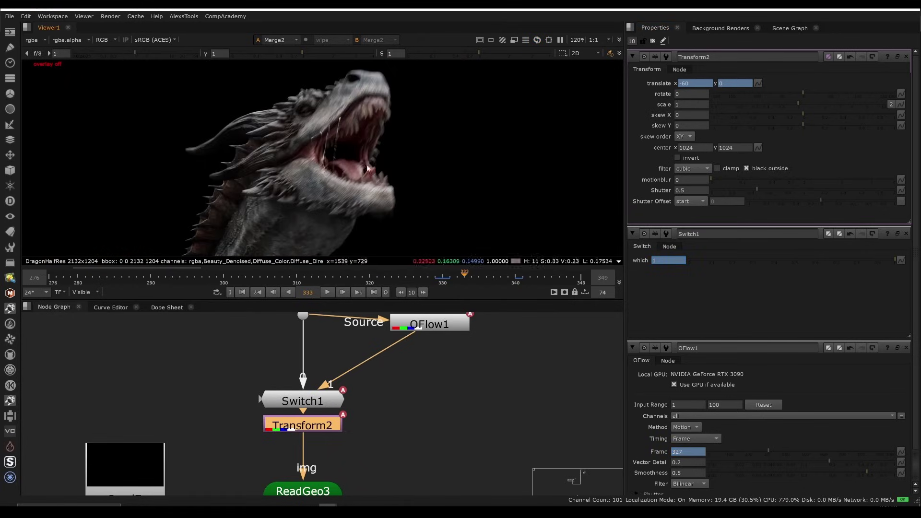
key("Right")
key("Right")
scroll(312, 173, "up", 3)
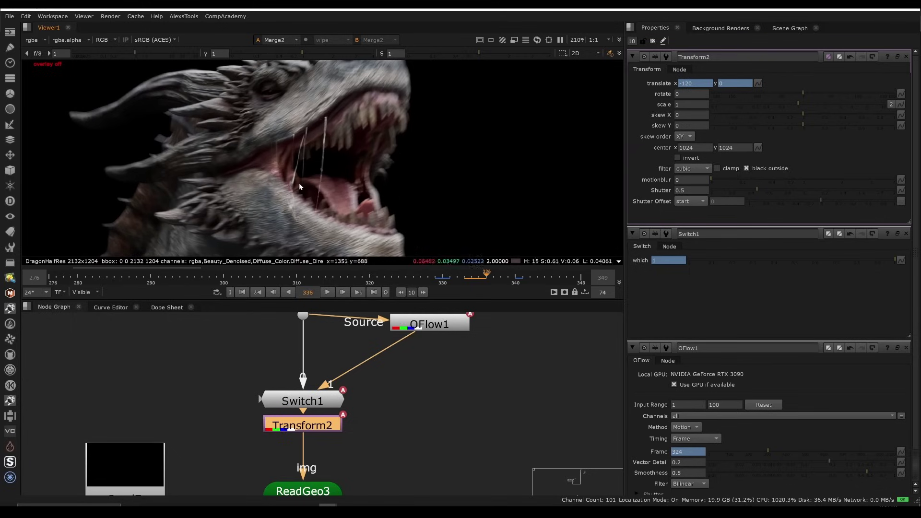
key("Right")
key("Right")
key("Right")
key("Right")
key("Right")
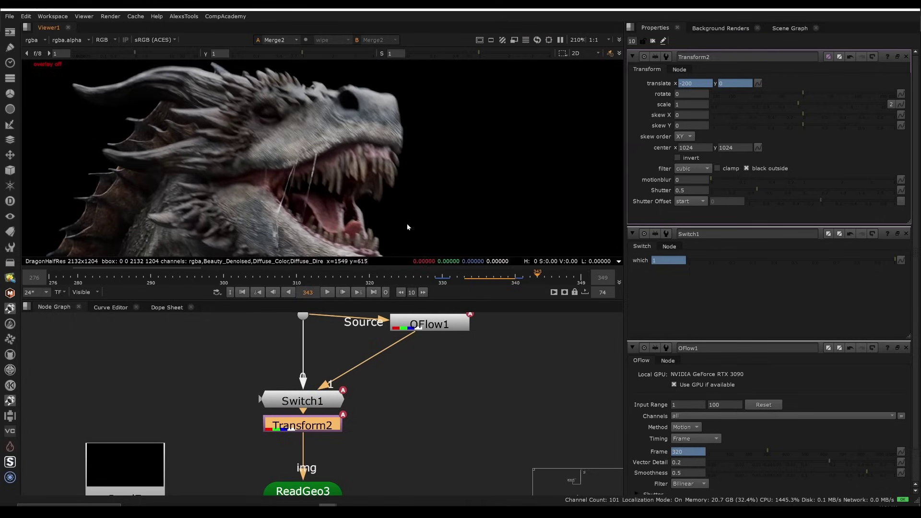
key("Right")
key("Right")
key("Right")
key("Right")
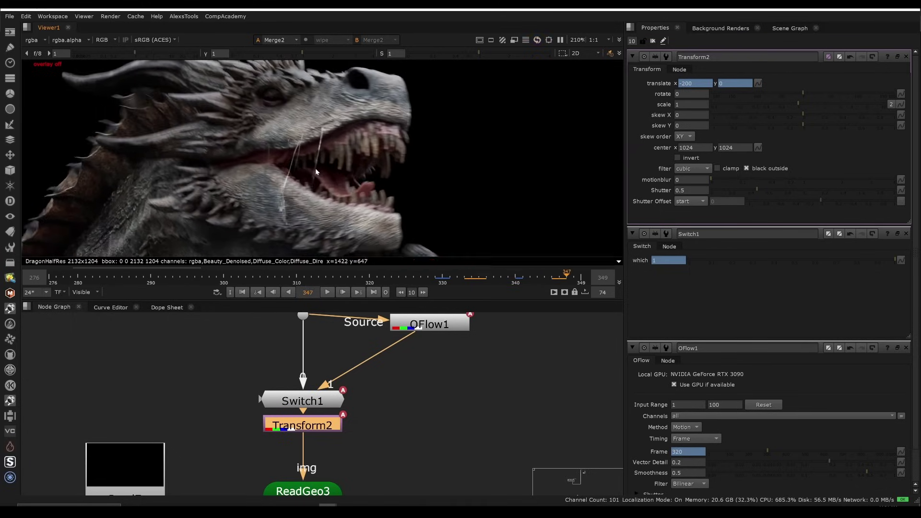
key("Right")
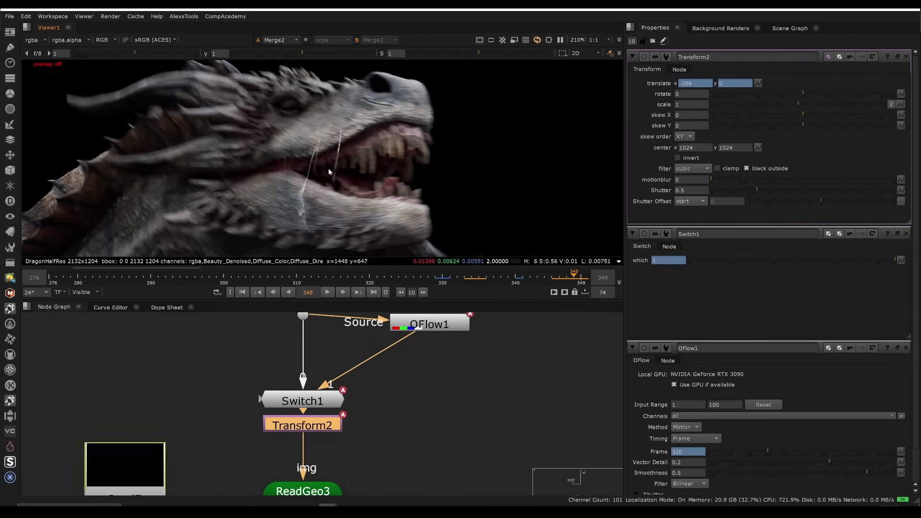
middle_click_drag(377, 393, 413, 350)
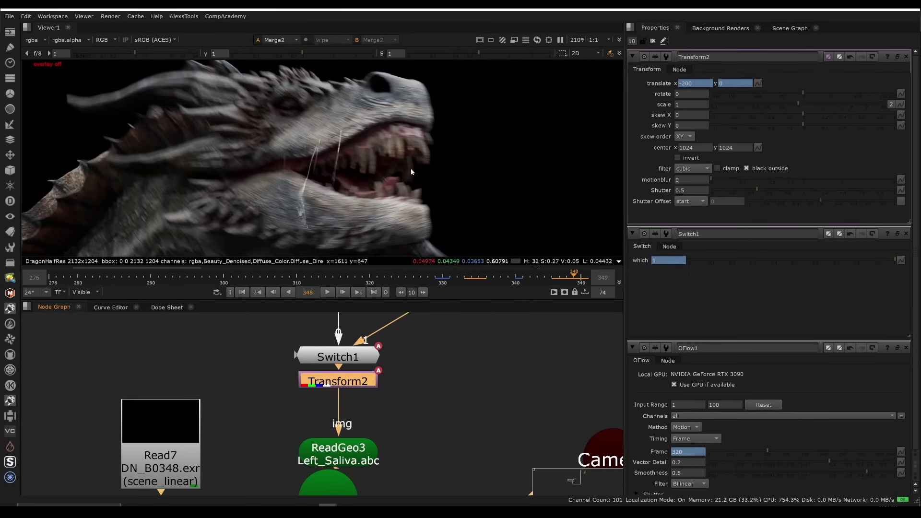
key("Left")
key("Left")
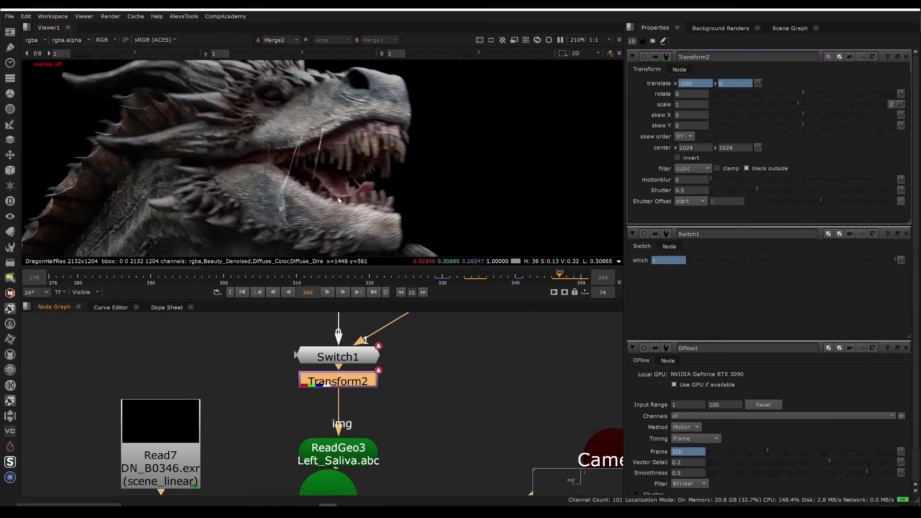
scroll(321, 180, "up", 3)
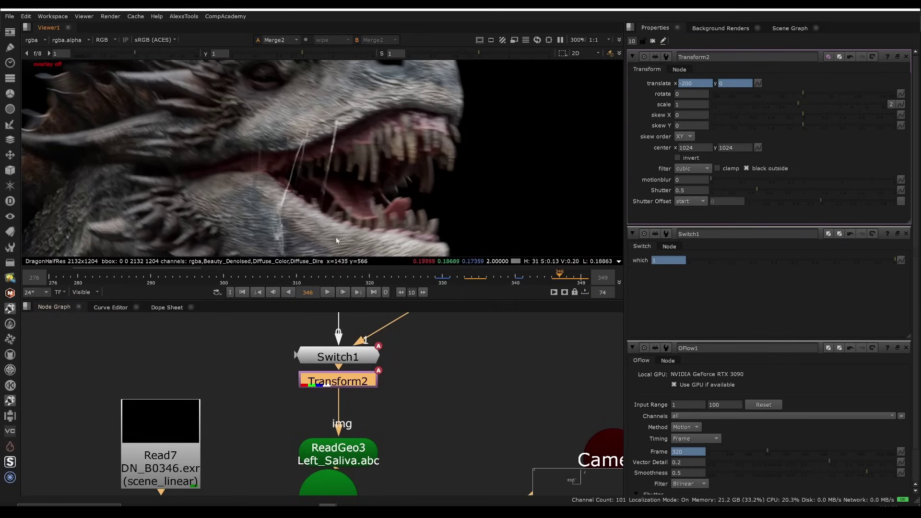
- Open ScanlineRender1's multisample settings and set samples to 15
middle_click_drag(331, 417, 341, 327)
scroll(336, 384, "down", 3)
double_click(313, 362)
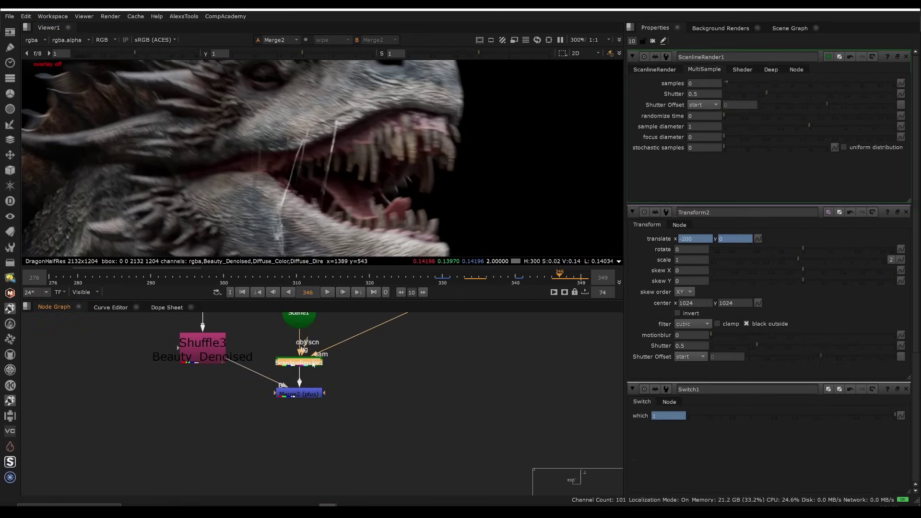
scroll(314, 180, "up", 2)
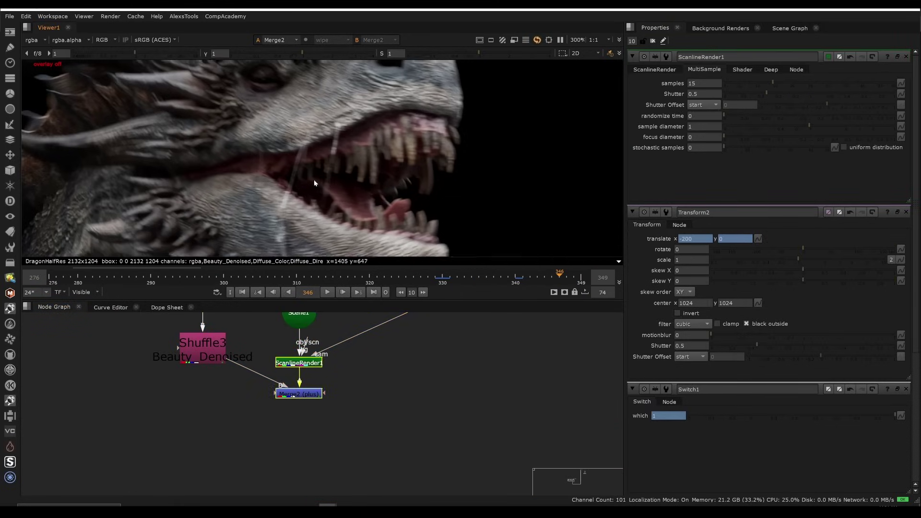
- Go to frame 340 and examine the strand ends where they meet the dragon's upper jaw
left_click(517, 278)
scroll(368, 127, "down", 5)
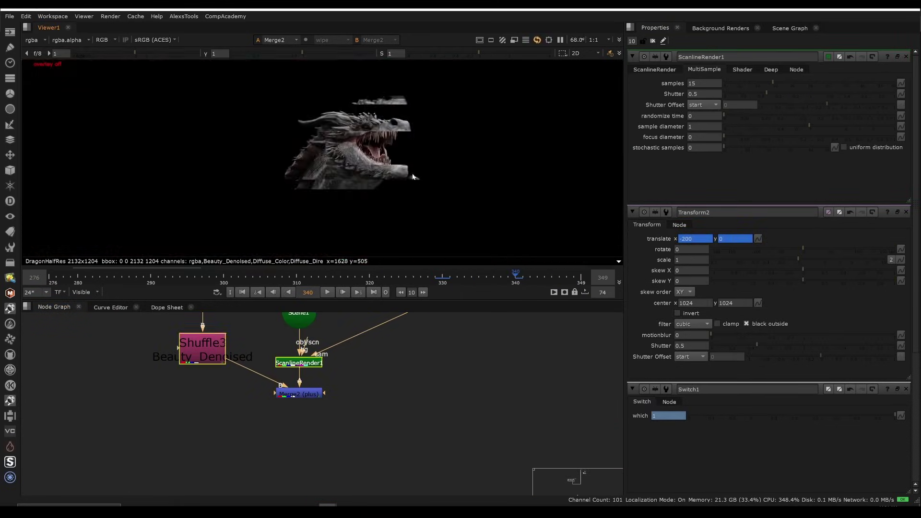
scroll(368, 126, "up", 3)
scroll(448, 143, "up", 4)
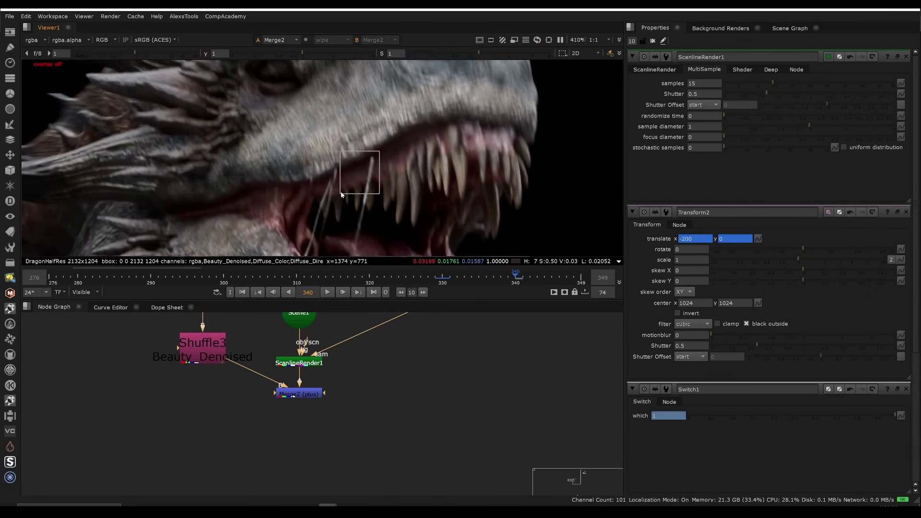
left_click_drag(320, 188, 319, 185)
- Insert a Grade node between Saturation1 and the dot, and attach a Roto node as its mask
middle_click_drag(318, 332, 359, 439)
key("space")
middle_click_drag(379, 216, 367, 331)
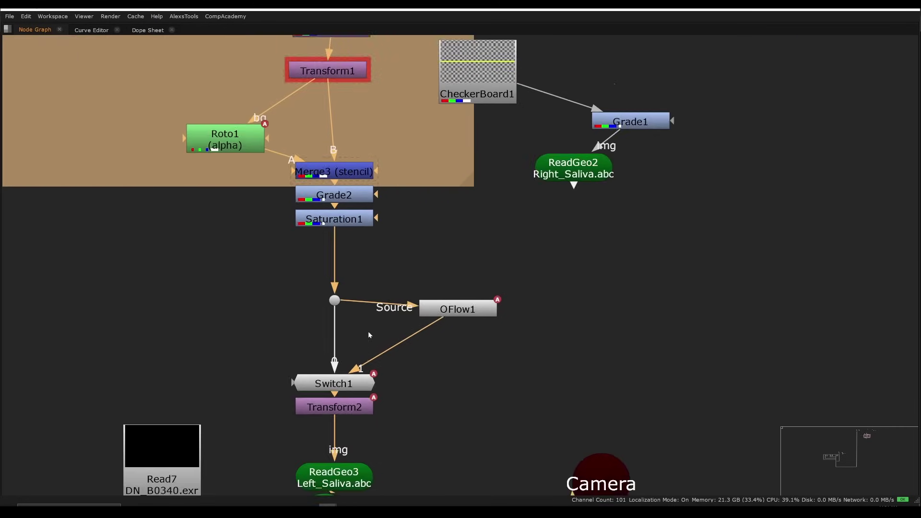
scroll(376, 399, "down", 3)
scroll(372, 394, "down", 2)
key("space")
key("g")
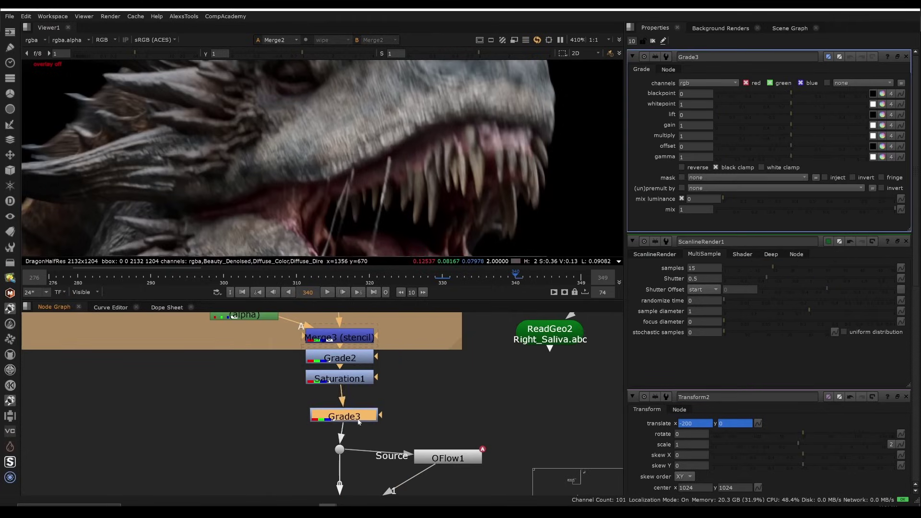
key("o")
scroll(398, 127, "down", 5)
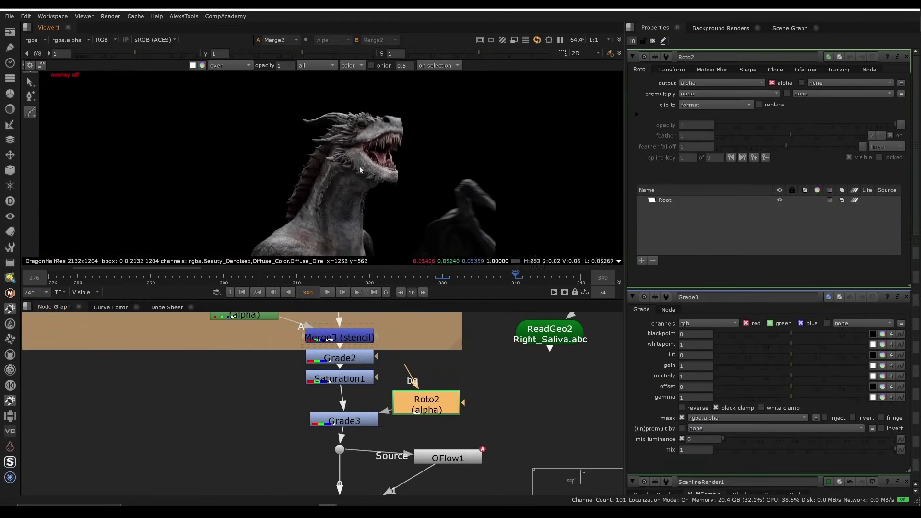
scroll(398, 127, "up", 3)
- View Grade3 and examine the saliva texture at this point of the node tree
left_click_drag(344, 420, 358, 420)
key("1")
scroll(365, 168, "down", 7)
scroll(360, 165, "up", 3)
left_click(390, 365)
left_click(446, 455)
middle_click_drag(446, 451, 390, 417)
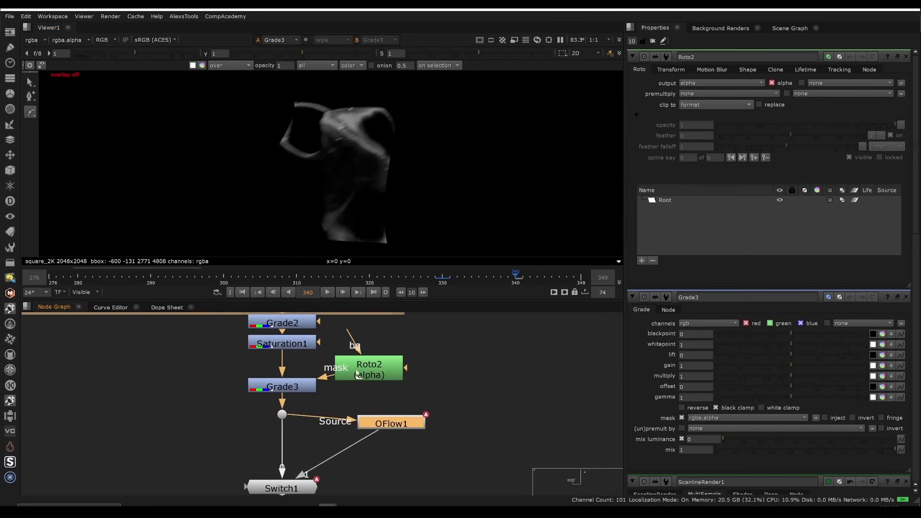
- Cut Grade3 with its Roto2 mask from above the dot and make room between Switch1 and Transform2
left_click_drag(408, 395, 307, 374)
middle_click_drag(348, 391, 347, 361)
scroll(345, 358, "down", 3)
double_click(312, 408)
middle_click_drag(359, 446, 369, 387)
scroll(448, 422, "down", 2)
middle_click_drag(448, 422, 427, 371)
key("space")
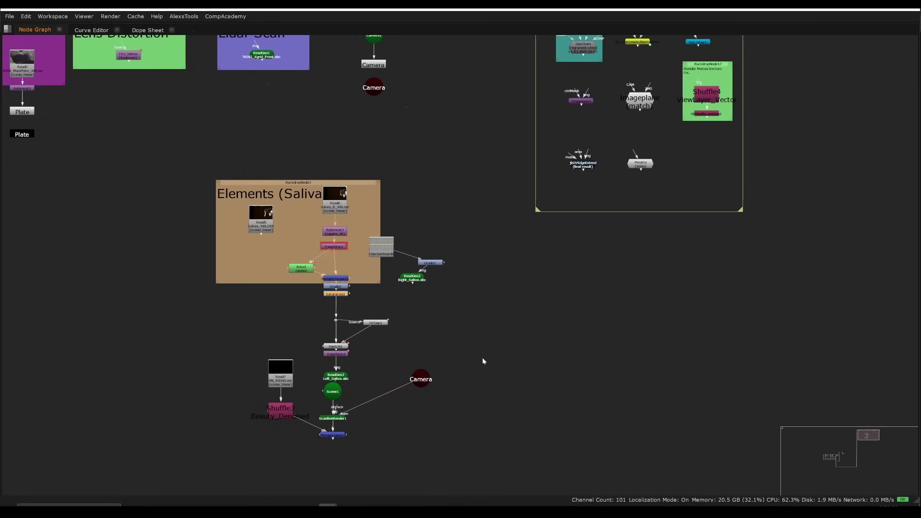
left_click_drag(482, 358, 299, 442)
left_click_drag(340, 356, 340, 406)
left_click_drag(288, 373, 371, 420)
- Paste Grade3 and its Roto2 mask between Switch1 and Transform2, arrange them, and view Grade3
scroll(327, 355, "up", 4)
left_click(365, 372)
key("ctrl+v")
left_click(387, 384)
left_click_drag(384, 372, 454, 384)
key("space")
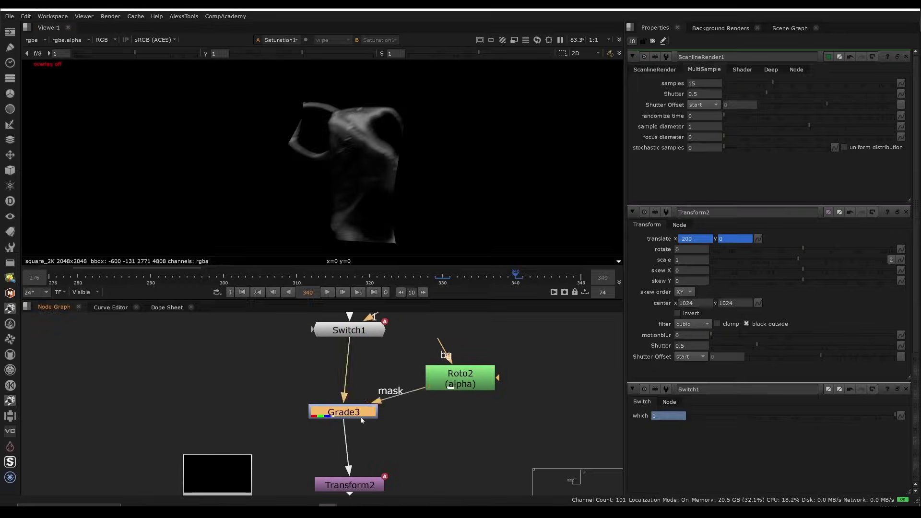
left_click_drag(362, 415, 370, 416)
key("1")
double_click(370, 415)
left_click_drag(459, 375, 469, 376)
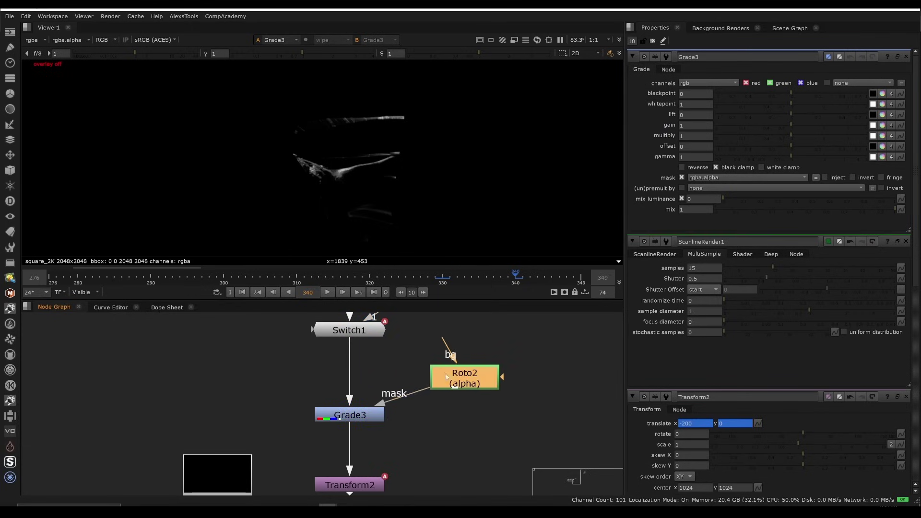
- Draw a closed Bezier shape in Roto2 around the left ends of the saliva strands at frame 340
double_click(469, 376)
key("o")
left_click(251, 114)
left_click(245, 207)
left_click(307, 250)
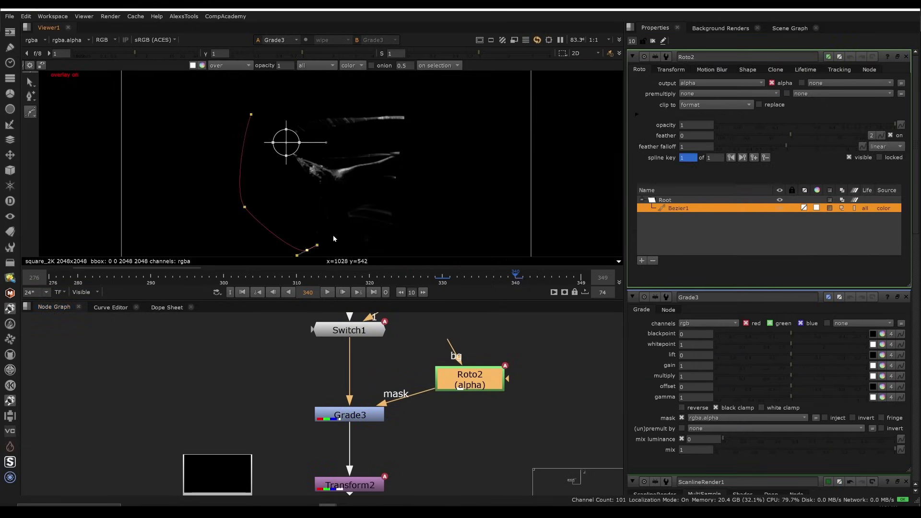
left_click(333, 236)
left_click(326, 177)
left_click(329, 171)
left_click(305, 96)
left_click(288, 87)
key("Return")
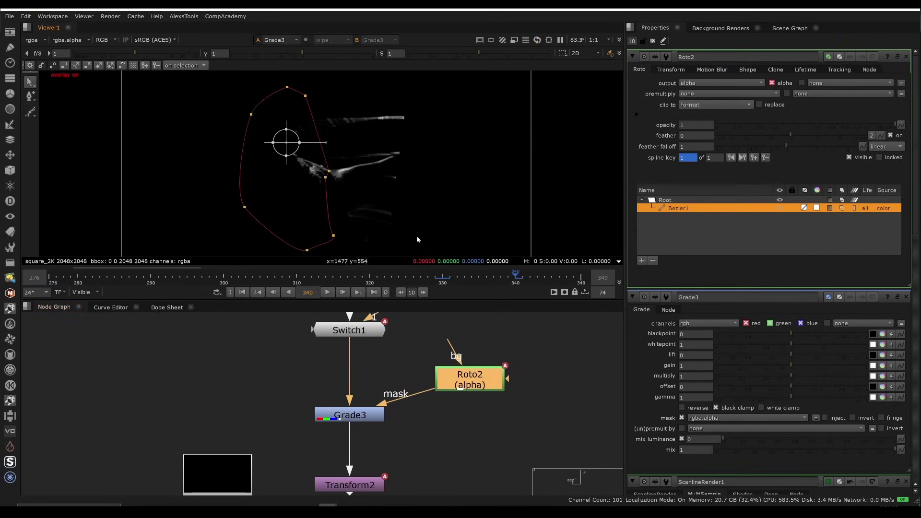
- Draw a second closed Bezier shape in Roto2 around the right ends of the saliva strands
key("v")
left_click(396, 98)
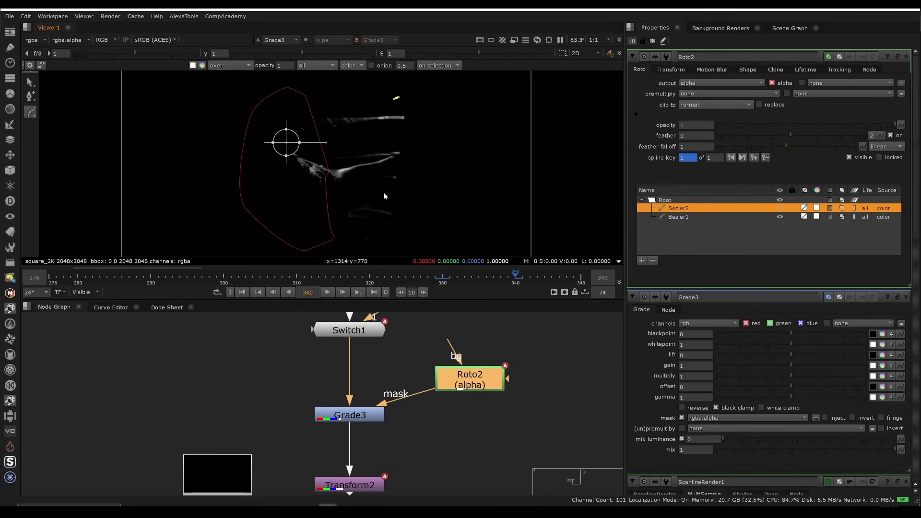
left_click(423, 237)
left_click(452, 190)
left_click(461, 104)
left_click(396, 98)
key("Return")
- Connect Roto2's bg input to Switch1 and enable replace for its alpha output
left_click_drag(382, 420, 378, 416)
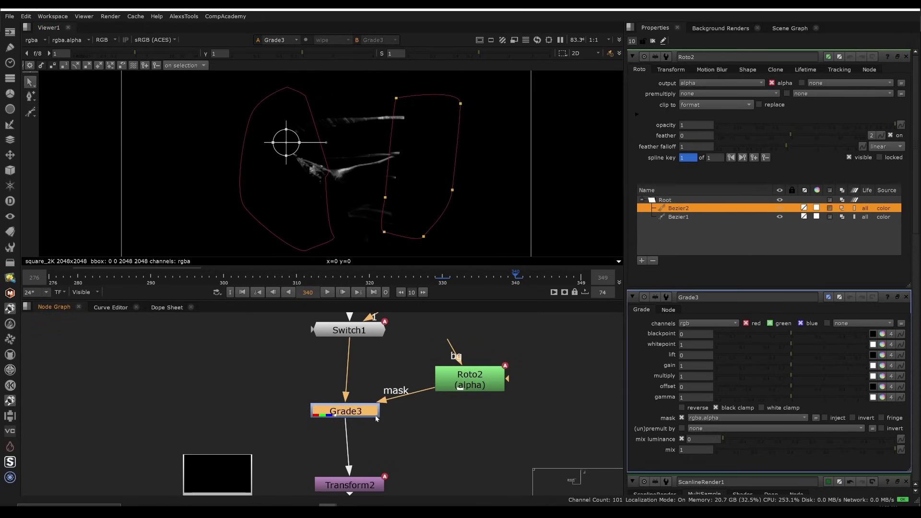
left_click_drag(447, 339, 369, 335)
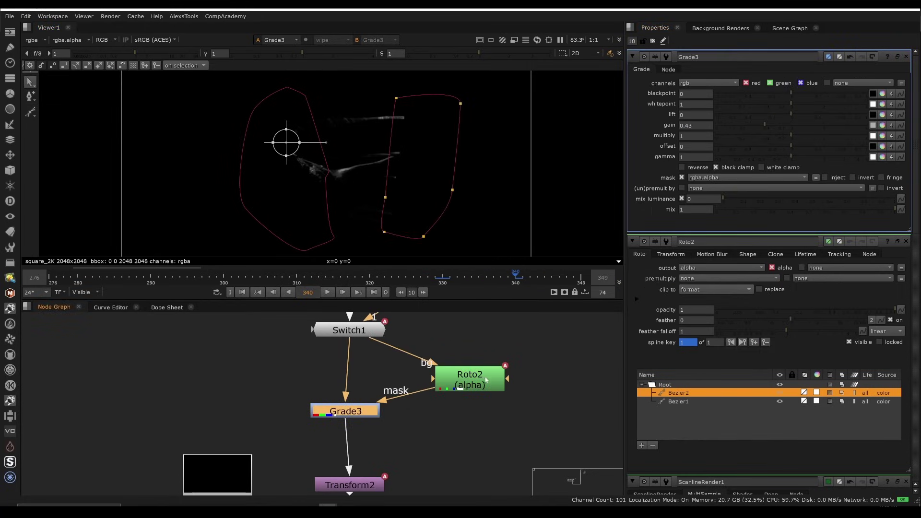
left_click(463, 379)
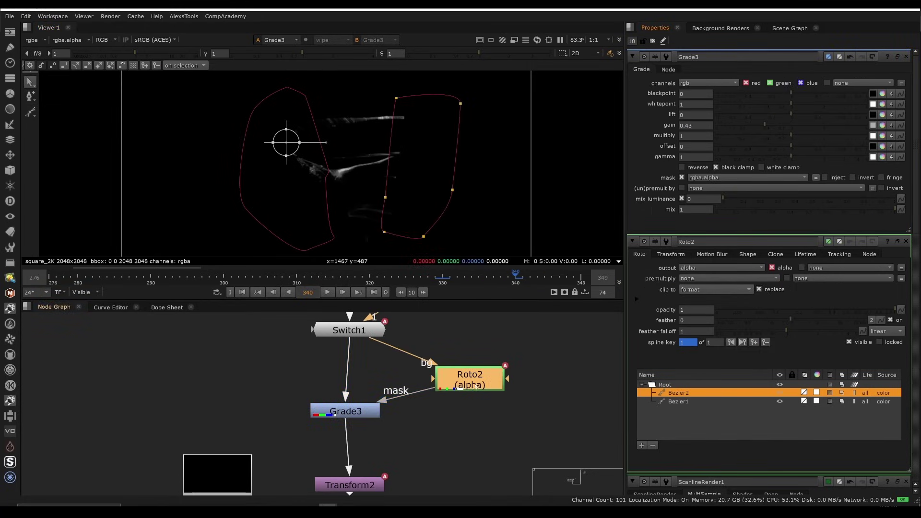
left_click_drag(460, 378, 463, 378)
- Lower Grade3's gain to 0.13 to darken the masked strand ends
left_click_drag(347, 411, 352, 415)
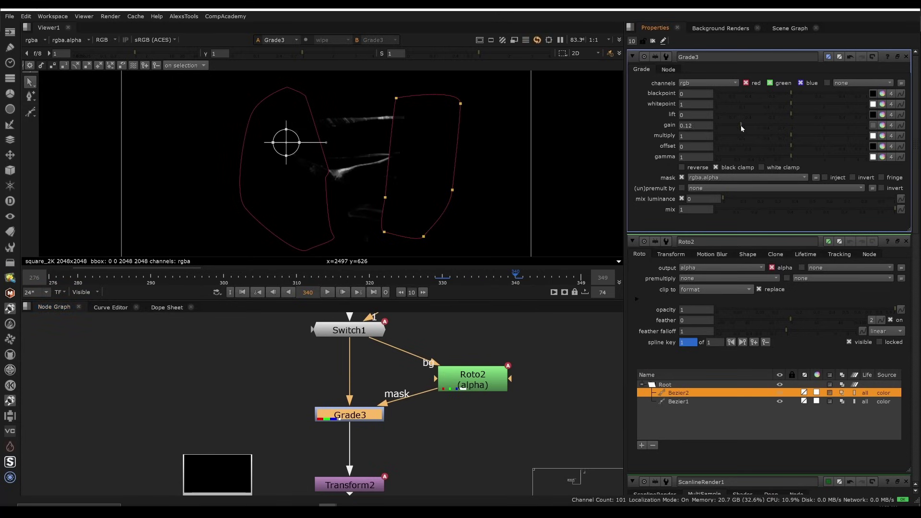
left_click_drag(741, 126, 742, 125)
- Add a Blur node after Roto2 with a size of 29 to soften the grade's mask
left_click_drag(472, 379, 475, 378)
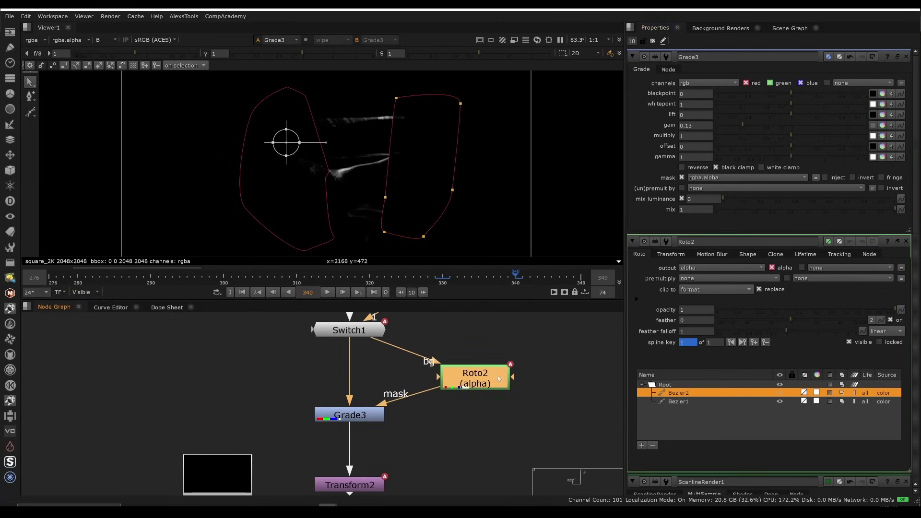
key("b")
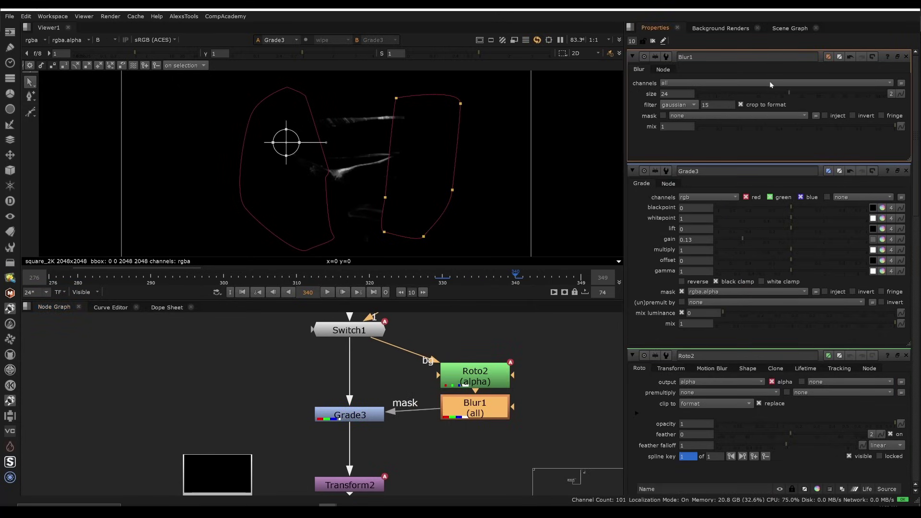
key("q")
- View ScanlineRender1 and then Merge2 to check the faded strand ends up close at frame 340
scroll(413, 390, "down", 4)
middle_click_drag(432, 472, 374, 423)
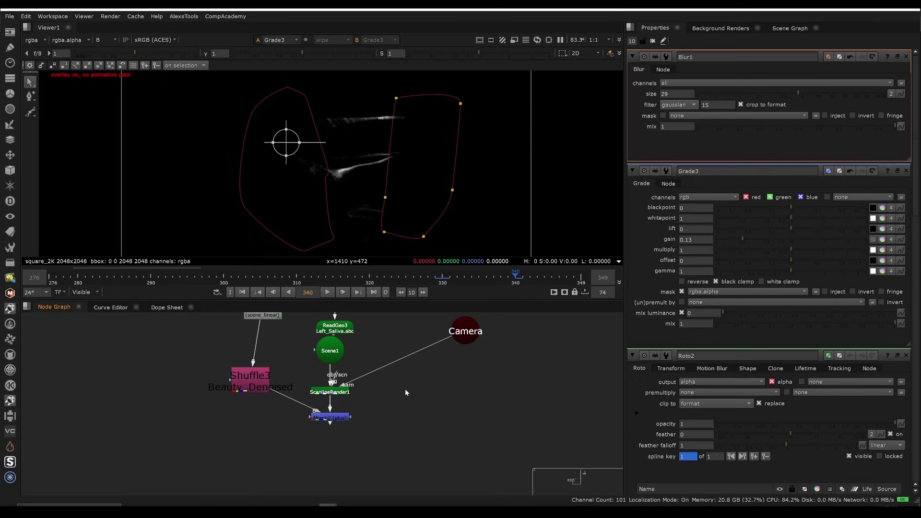
left_click(333, 391)
key("1")
left_click(384, 419)
scroll(382, 145, "up", 8)
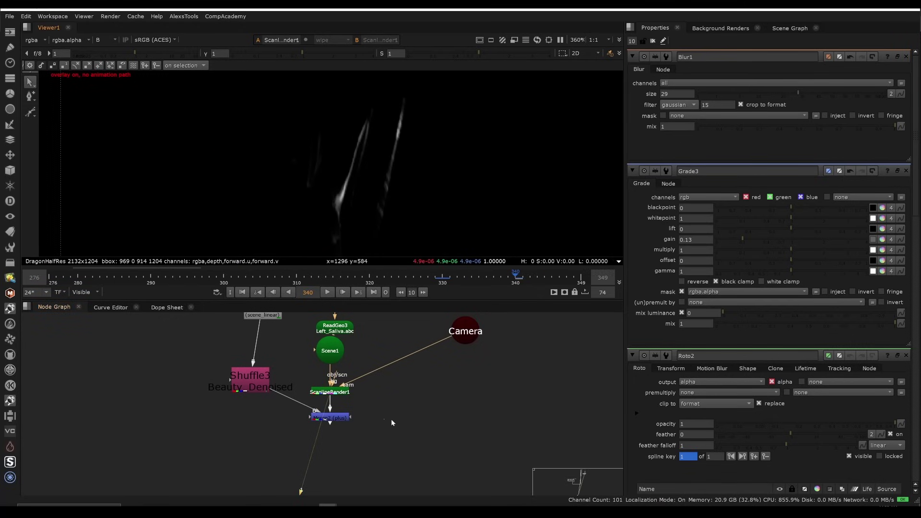
key("1")
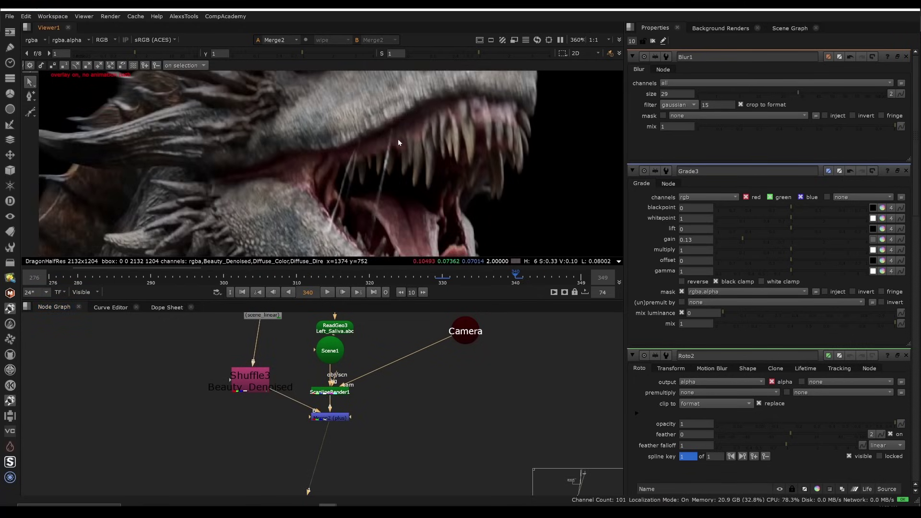
scroll(398, 142, "up", 3)
- Set Grade3's gain to 0.065 to fade the strand ends further
middle_click_drag(379, 410, 359, 514)
scroll(326, 355, "up", 2)
double_click(321, 374)
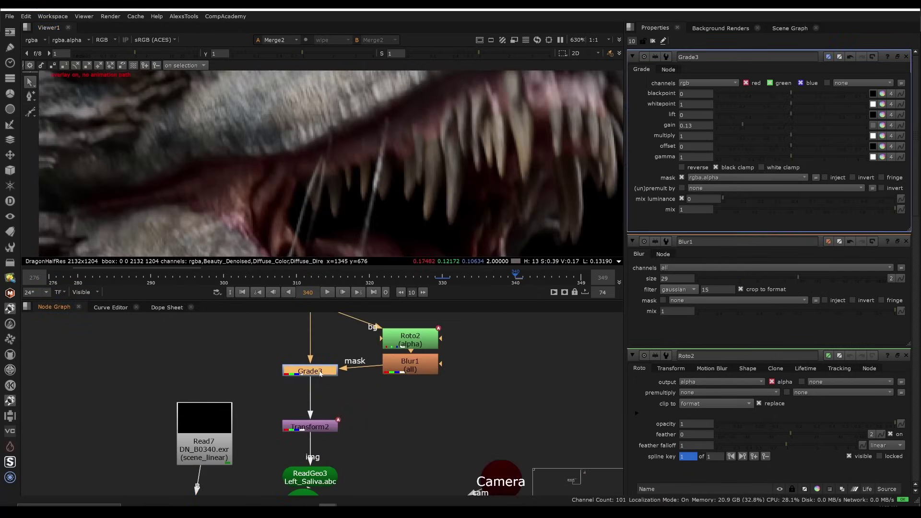
left_click_drag(320, 373, 318, 372)
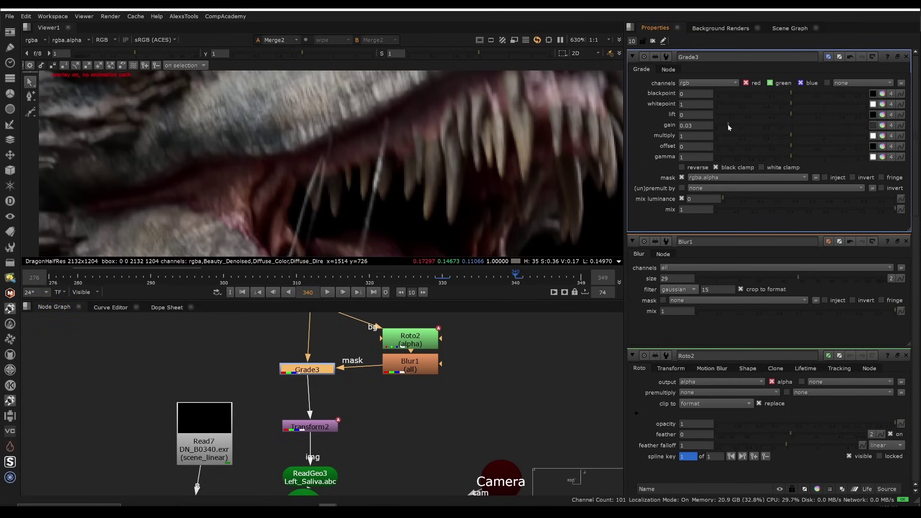
left_click_drag(729, 123, 734, 123)
- Open Roto2's properties and hide the overlay to check Merge2 around the dragon's head
middle_click_drag(414, 339, 437, 383)
double_click(434, 380)
key("f")
key("o")
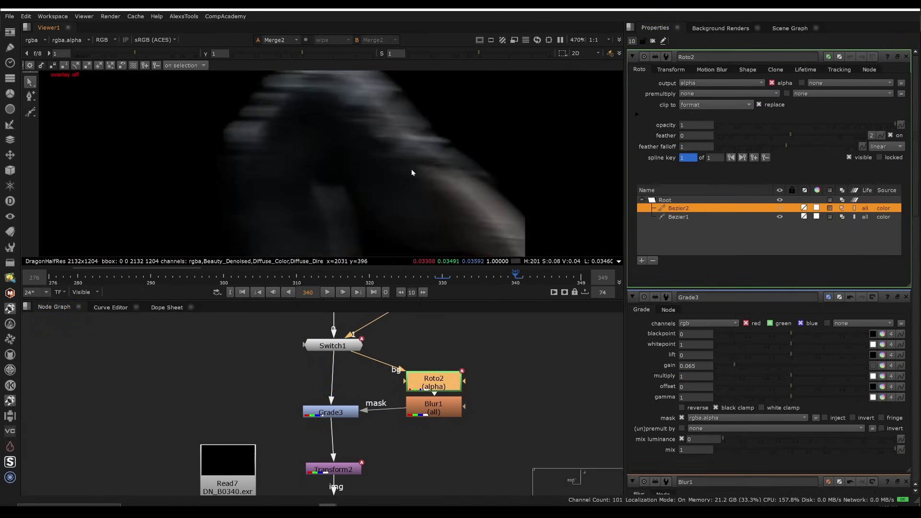
scroll(410, 169, "down", 5)
scroll(405, 151, "up", 4)
- View Blur1, Grade3 and Roto2 in turn to compare the saliva texture with and without the masked fade
left_click(427, 413)
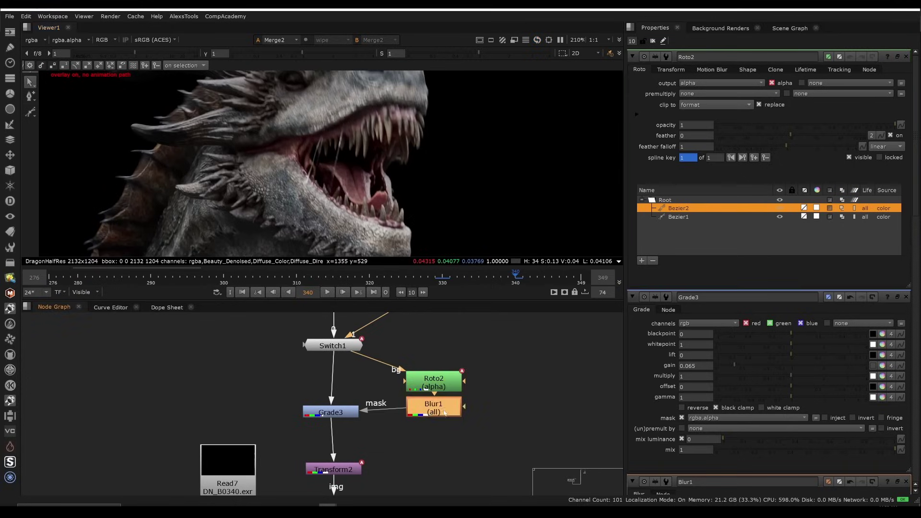
key("2")
scroll(365, 152, "down", 5)
middle_click_drag(366, 180, 403, 180)
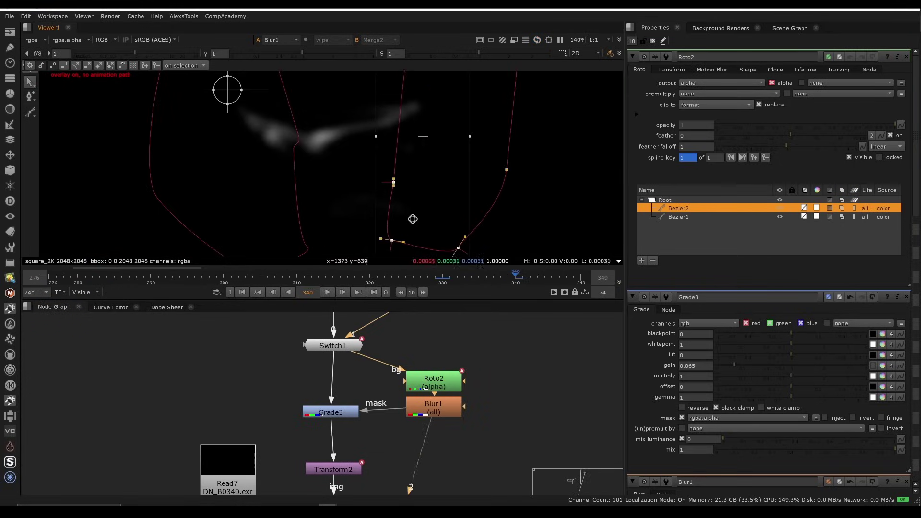
key("1")
left_click(340, 413)
key("1")
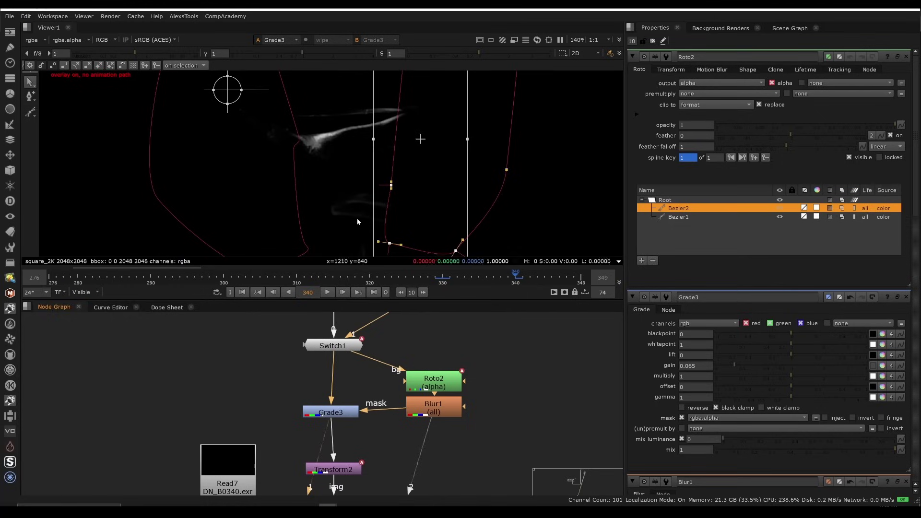
left_click(451, 386)
key("1")
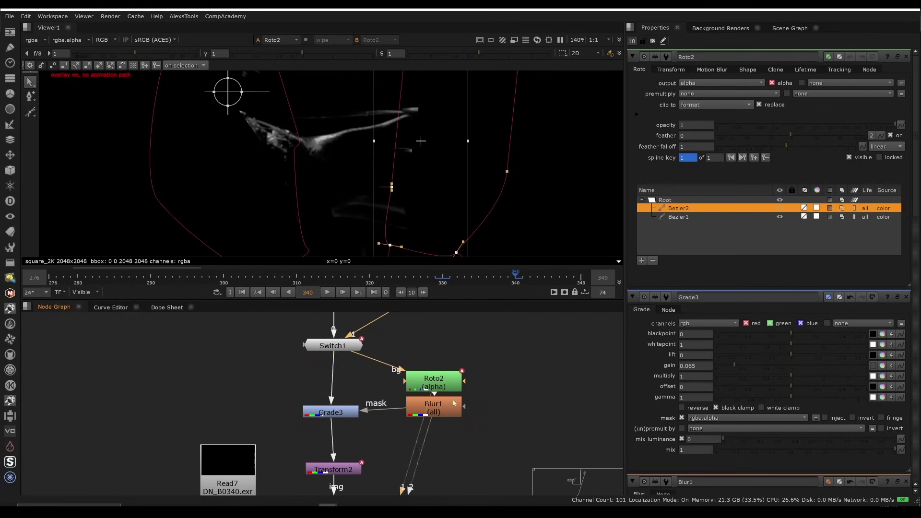
key("2")
left_click(340, 412)
key("1")
- View Merge2 with the overlay hidden to check the faded strands on the dragon from wide and close
key("o")
key("f")
middle_click_drag(412, 489, 374, 338)
scroll(373, 338, "down", 3)
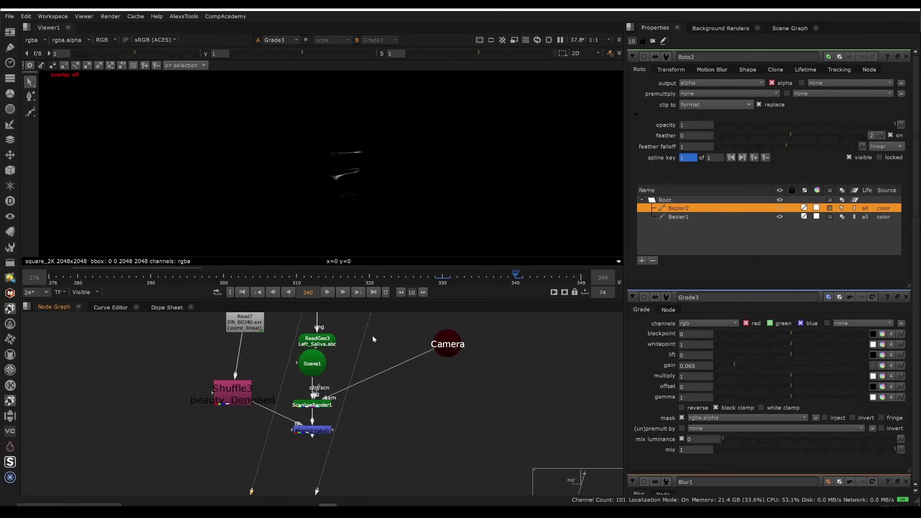
left_click(312, 431)
key("1")
scroll(343, 167, "up", 8)
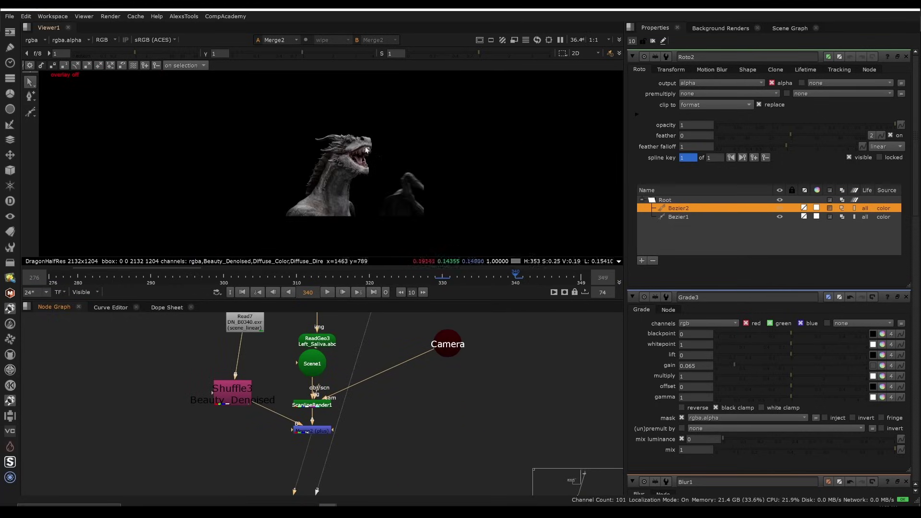
scroll(360, 178, "down", 5)
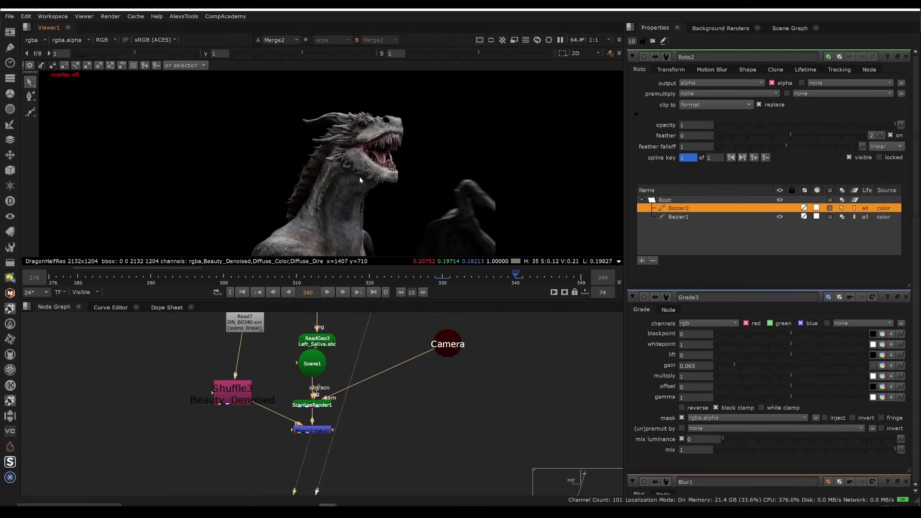
scroll(341, 177, "up", 3)
- Detach ReadGeo2 (Right_Saliva.abc) from Grade1 and bring it over to the main saliva branch
middle_click_drag(368, 336, 374, 456)
key("space")
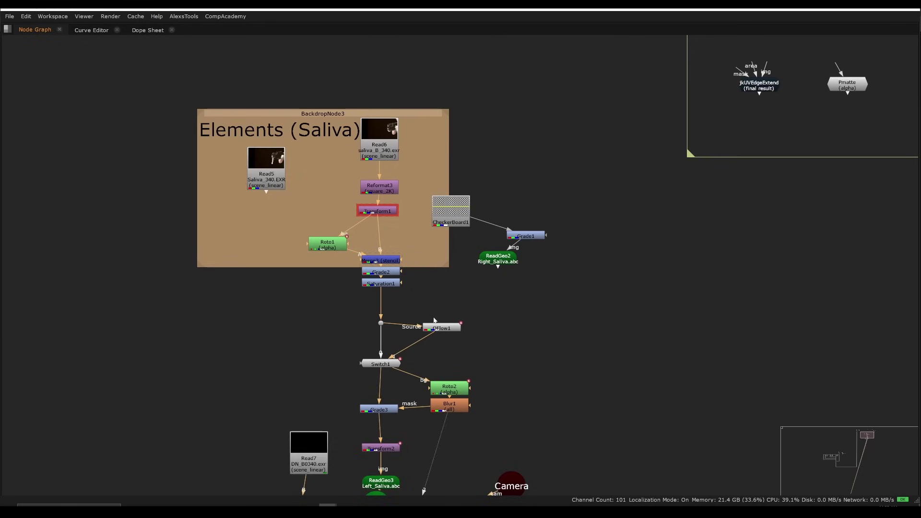
scroll(502, 294, "up", 5)
left_click(446, 298)
key("space")
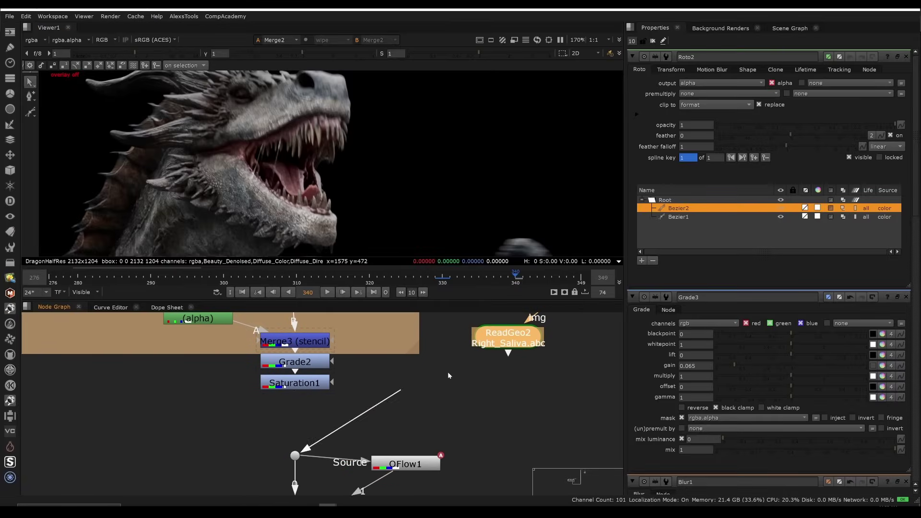
scroll(393, 395, "down", 4)
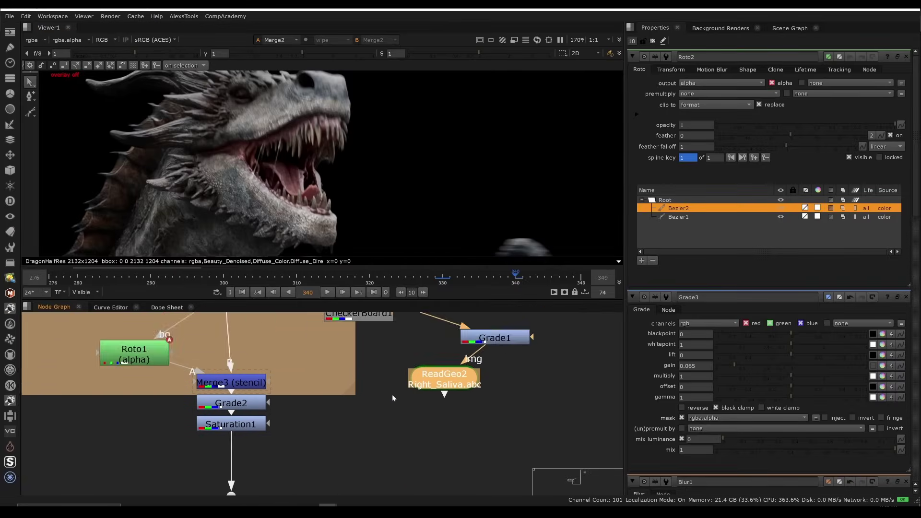
scroll(367, 389, "up", 2)
left_click_drag(413, 423, 387, 455)
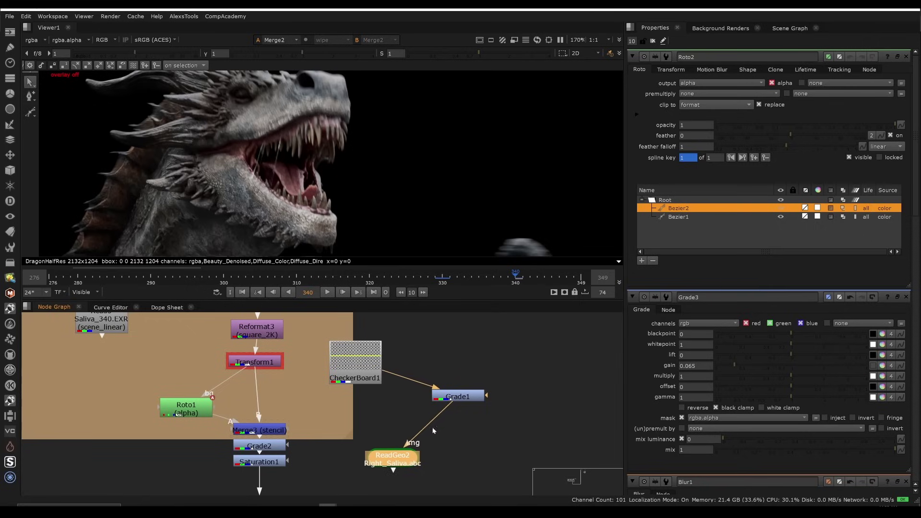
middle_click_drag(281, 382, 302, 320)
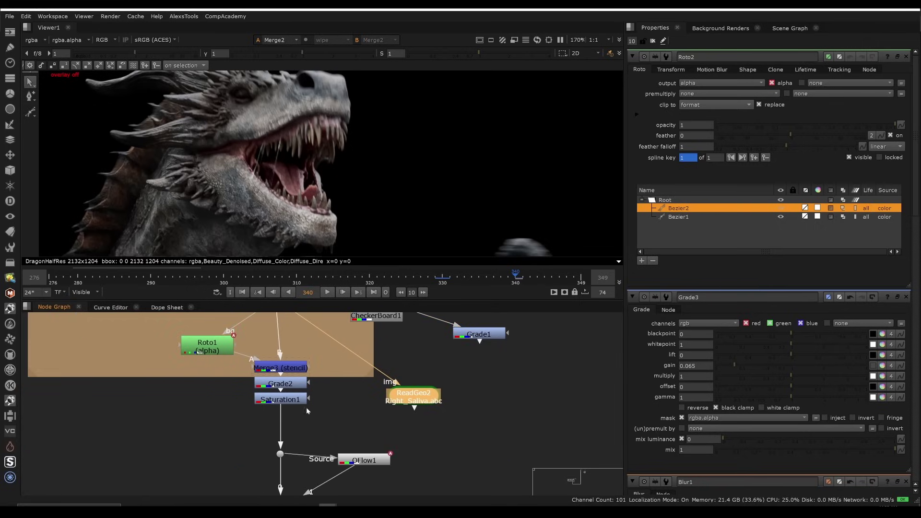
scroll(375, 385, "down", 3)
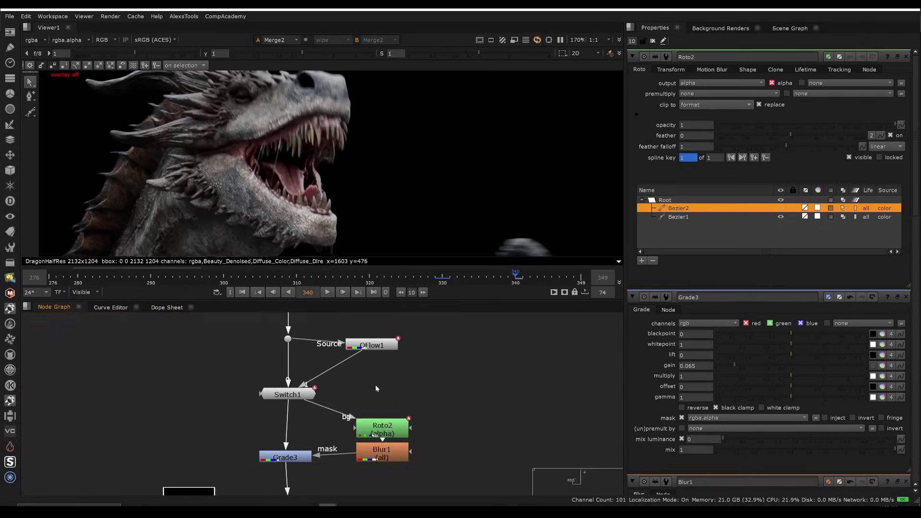
- Place ReadGeo2 beside ReadGeo3 and connect its img input to Transform2
key("space")
left_click_drag(431, 250, 410, 393)
scroll(408, 388, "up", 3)
middle_click_drag(349, 422, 358, 363)
scroll(331, 382, "up", 3)
left_click_drag(331, 384, 339, 418)
middle_click_drag(390, 341, 369, 423)
scroll(394, 347, "down", 3)
- Rewire Scene1's input from ReadGeo3 to ReadGeo2 to put the strands on the right saliva geometry
key("space")
left_click_drag(322, 429, 406, 382)
scroll(293, 170, "up", 2)
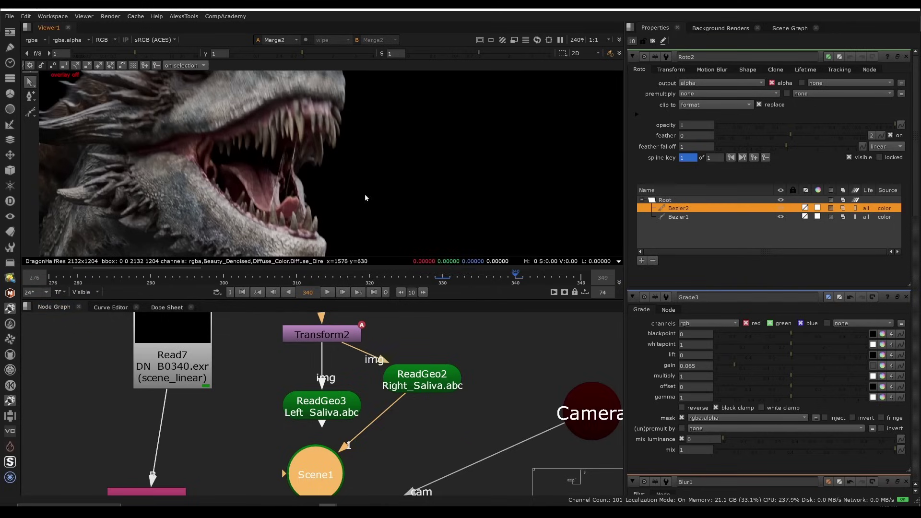
key("ctrl+z")
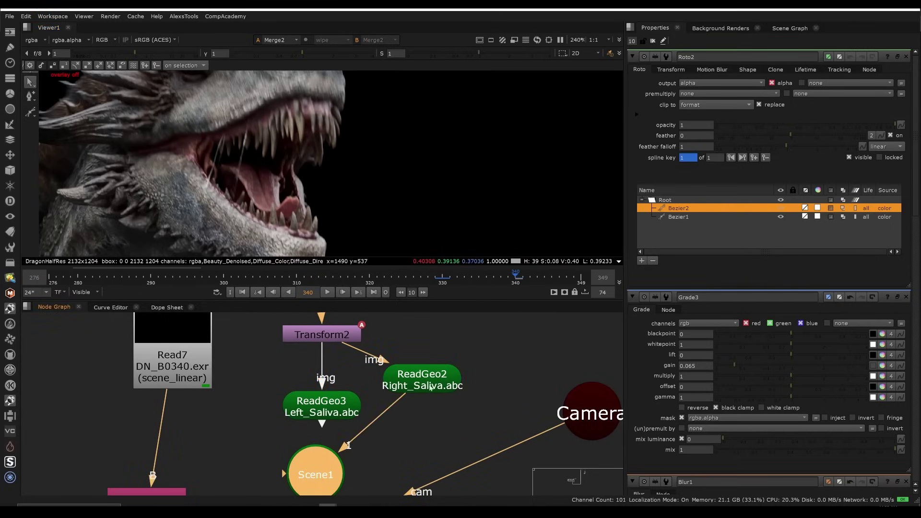
key("ctrl")
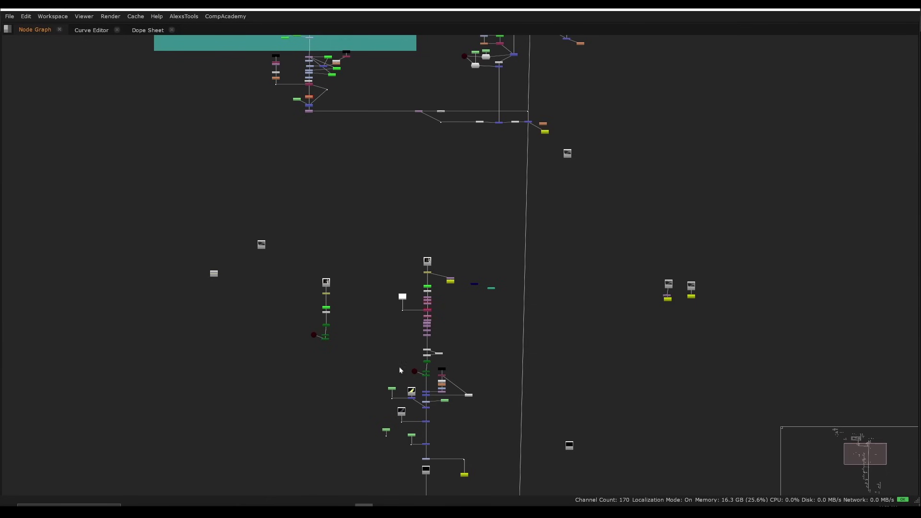
- Switch to the larger dragon script and view its ScanlineRender1 in 2D at frame 325
scroll(400, 369, "up", 10)
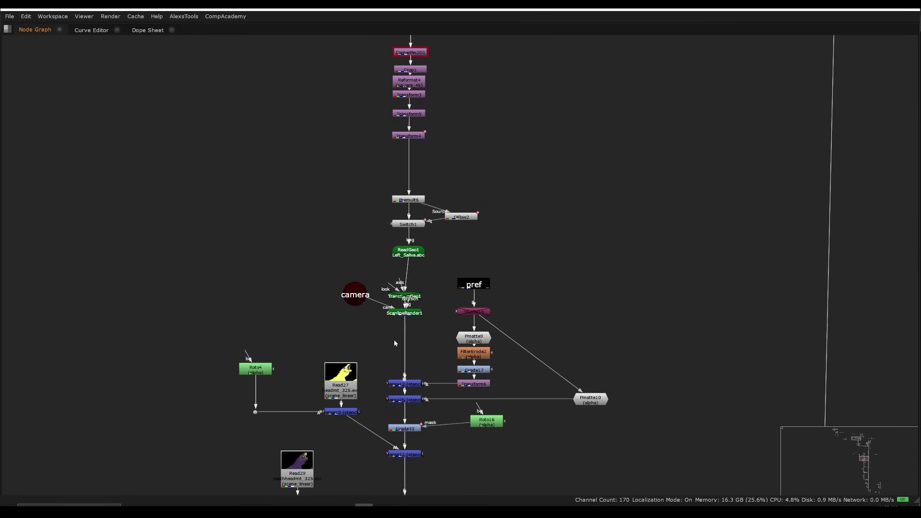
key("space")
middle_click_drag(435, 469, 419, 504)
left_click(404, 359)
key("1")
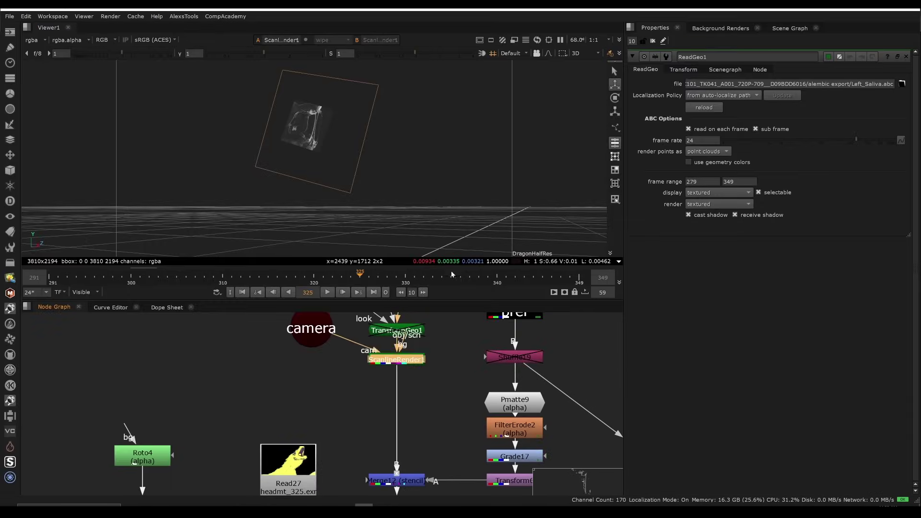
key("Tab")
scroll(354, 363, "down", 2)
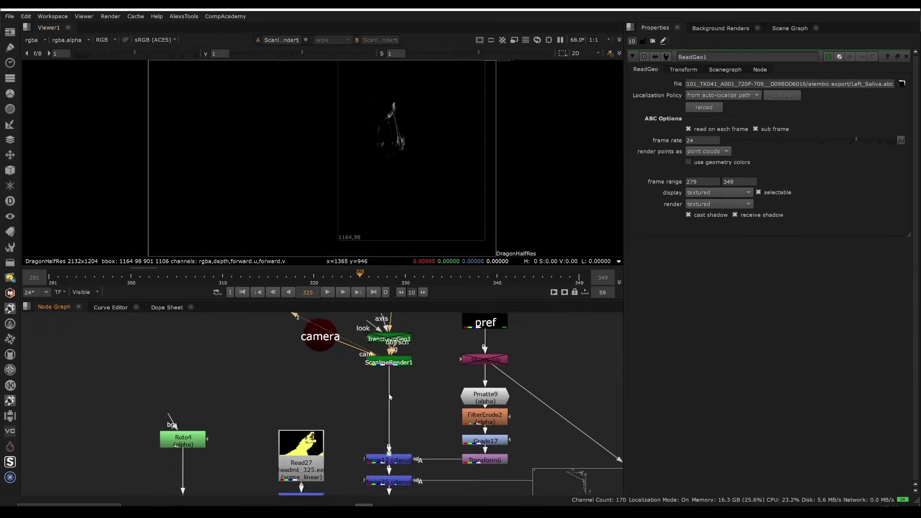
- View Merge12 close up to examine the saliva strands after the first stencil
middle_click_drag(445, 442, 412, 378)
scroll(412, 378, "up", 3)
left_click(337, 395)
key("1")
left_click(384, 358)
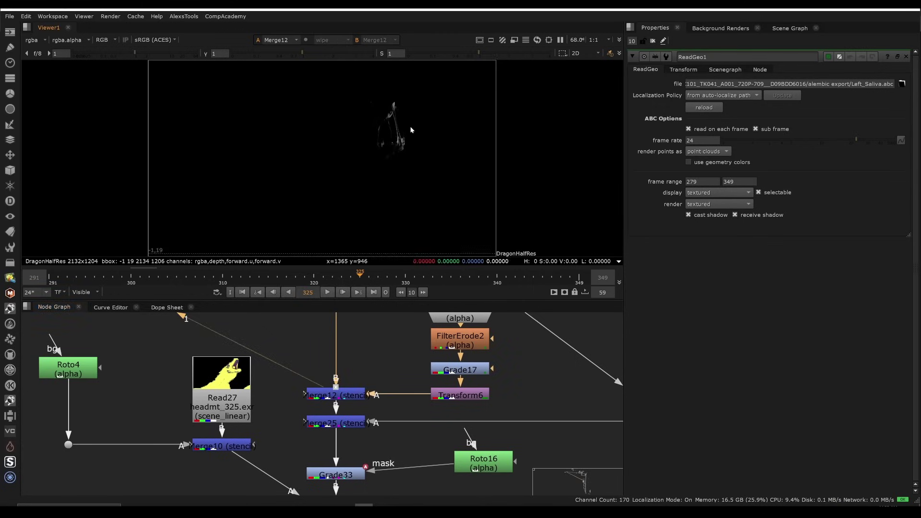
scroll(416, 125, "up", 4)
middle_click_drag(390, 349, 406, 378)
middle_click_drag(404, 489, 424, 355)
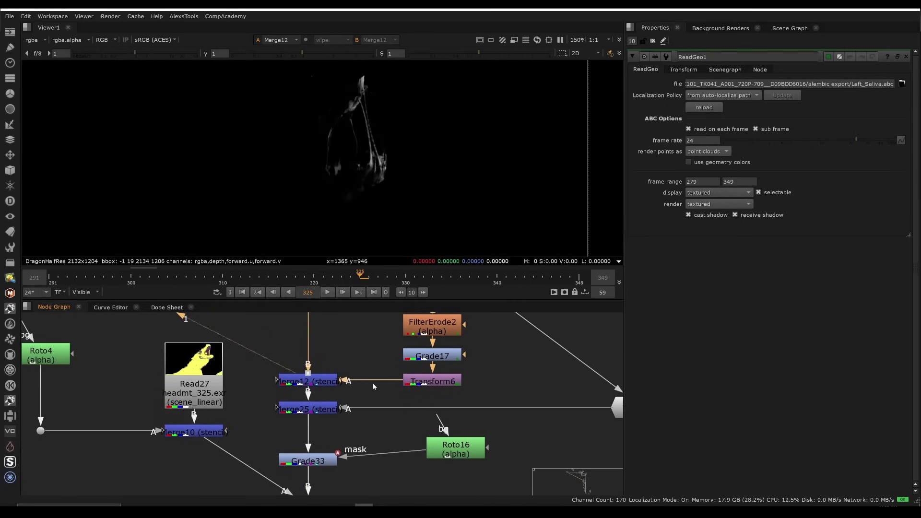
- View the alpha of Transform6 to examine the matte feeding the Merge12 stencil
left_click(316, 381)
left_click(416, 381)
key("1")
key("a")
middle_click_drag(386, 127, 386, 215)
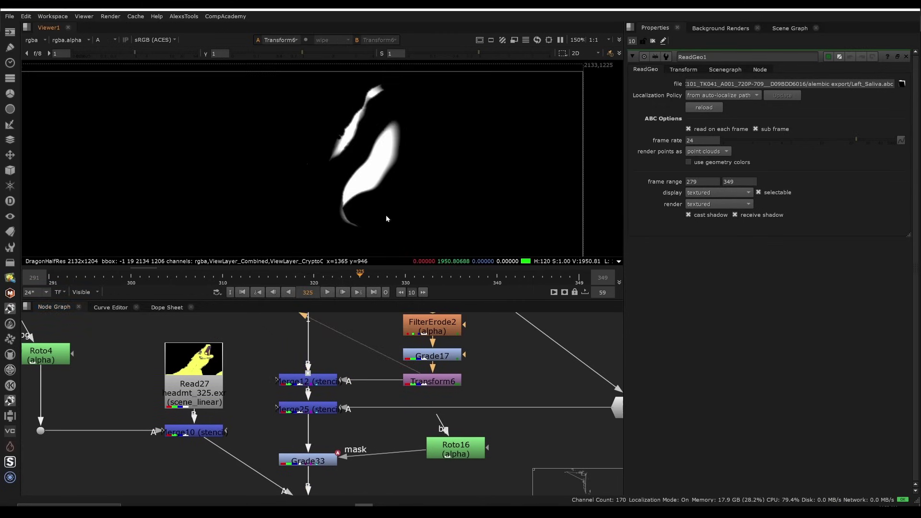
scroll(388, 177, "up", 2)
- View Merge12 in colour and then Merge25 to compare the strands after each stencil
left_click(327, 380)
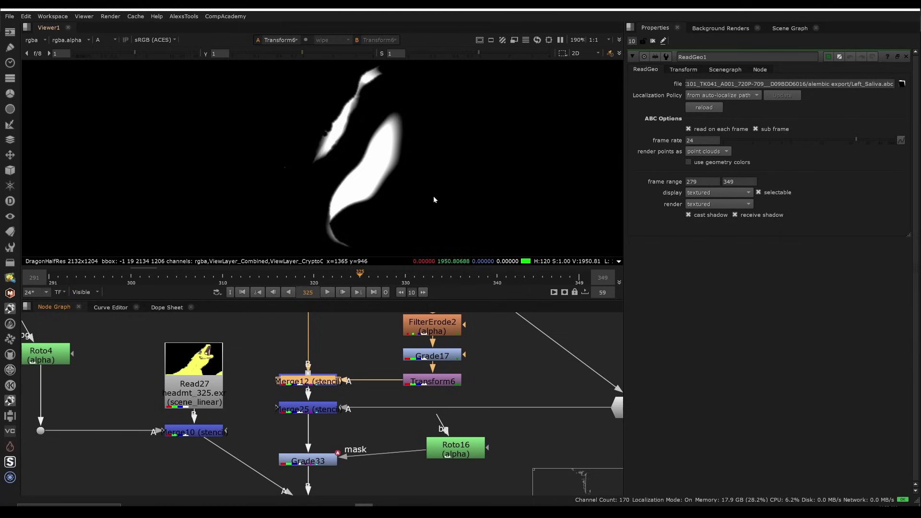
key("a")
key("1")
left_click(332, 407)
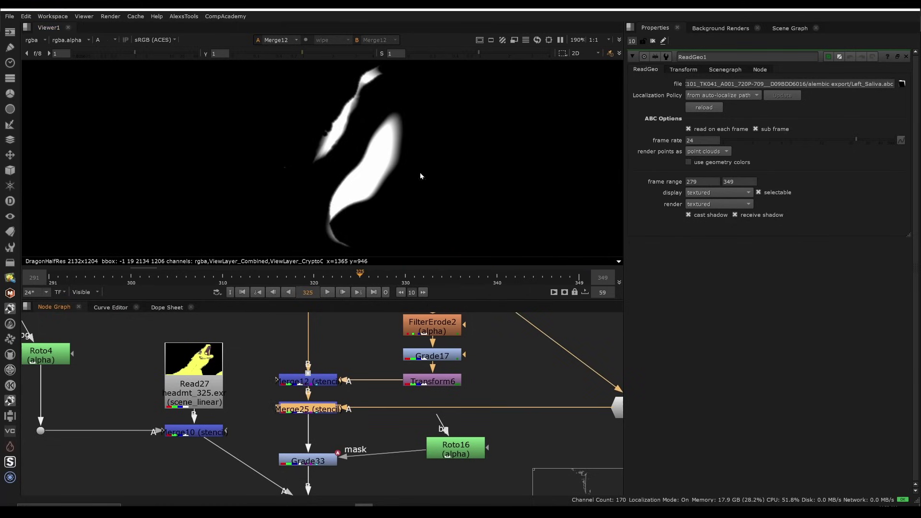
key("1")
key("Down")
key("Down")
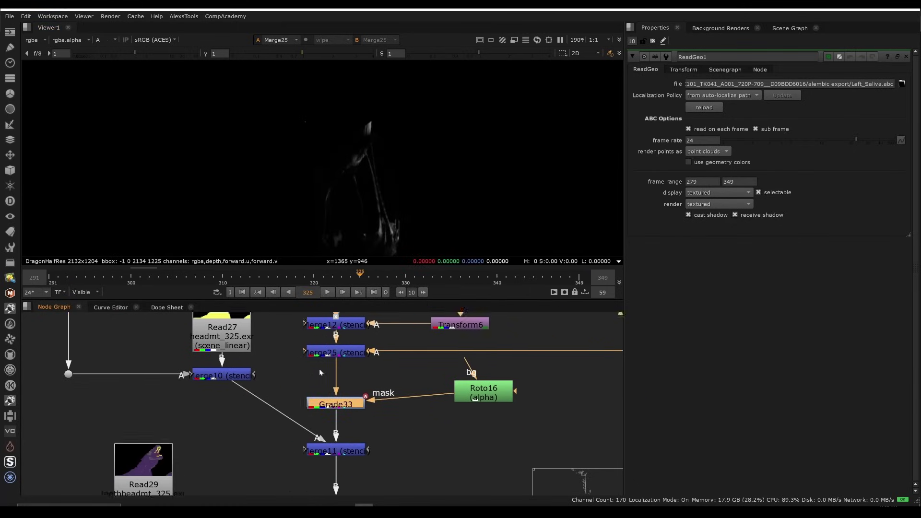
- View the alpha of Merge10 to examine the dragon head matte used as a holdout
middle_click_drag(312, 331, 380, 393)
left_click(287, 423)
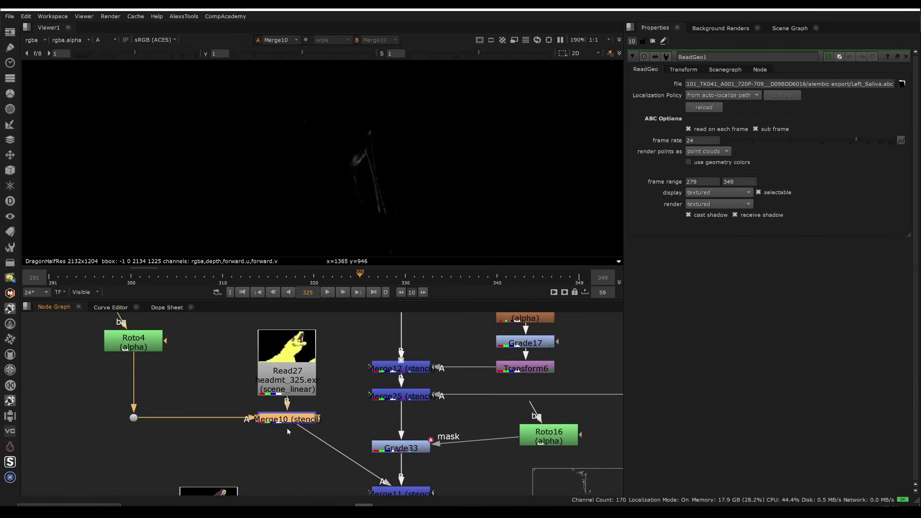
key("1")
key("a")
key("f")
key("a")
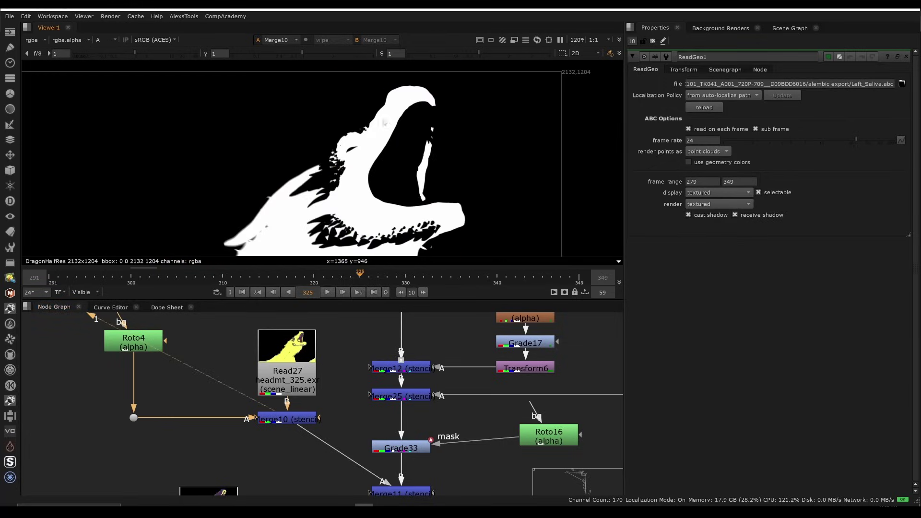
- View Merge11 in colour close up to examine the strands held out by the head matte
key("Down")
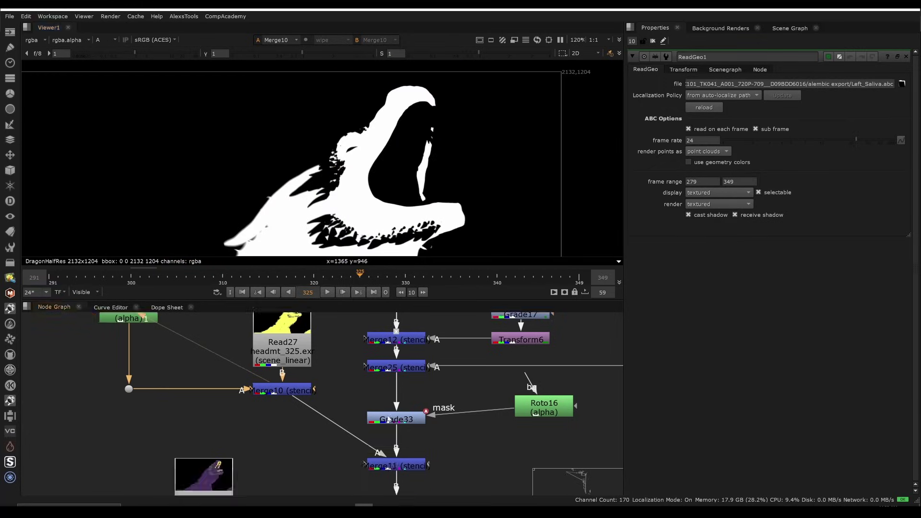
key("a")
scroll(397, 213, "up", 3)
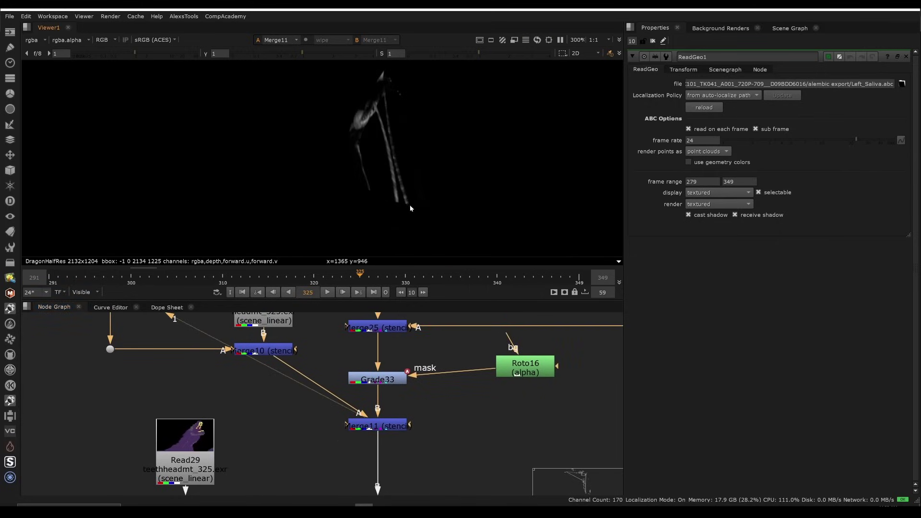
key("a")
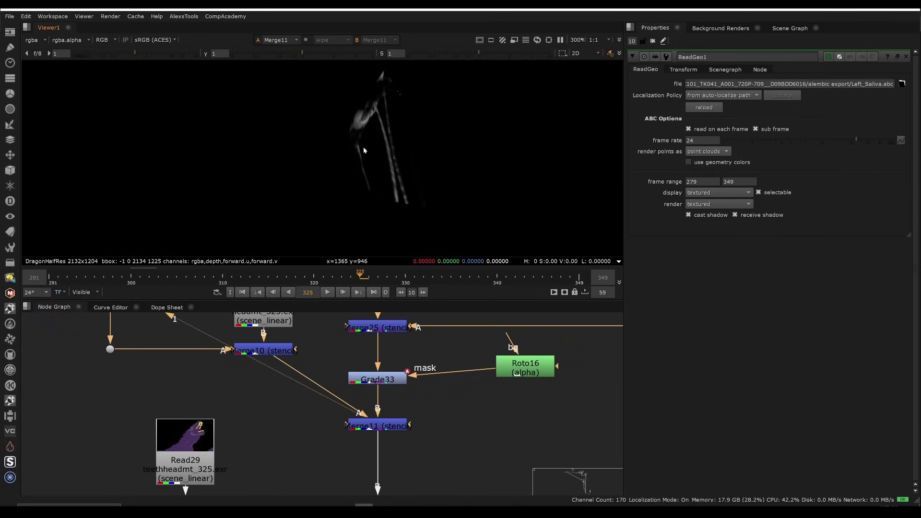
middle_click_drag(339, 403, 346, 358)
scroll(348, 444, "down", 2)
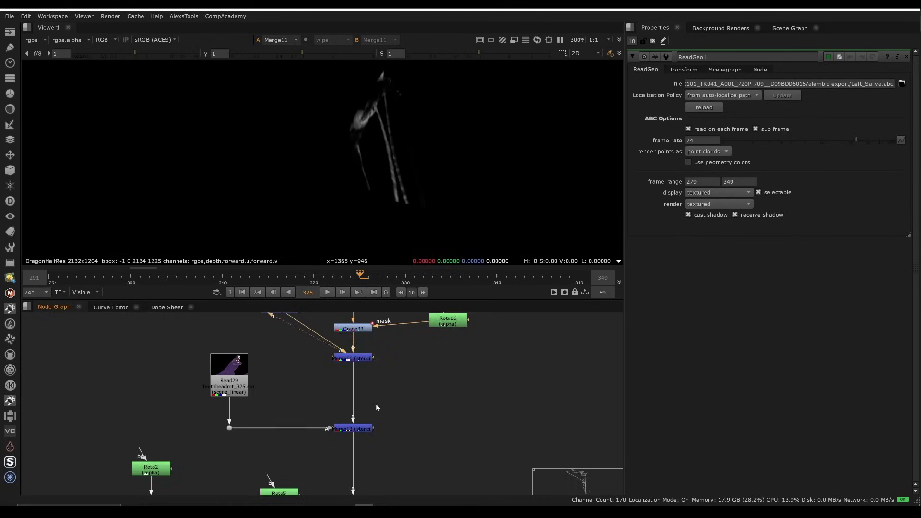
- Locate the Merge13 stencil and view the Read29 teeth and head matte in the alpha channel
scroll(369, 426, "up", 2)
left_click_drag(414, 393, 280, 461)
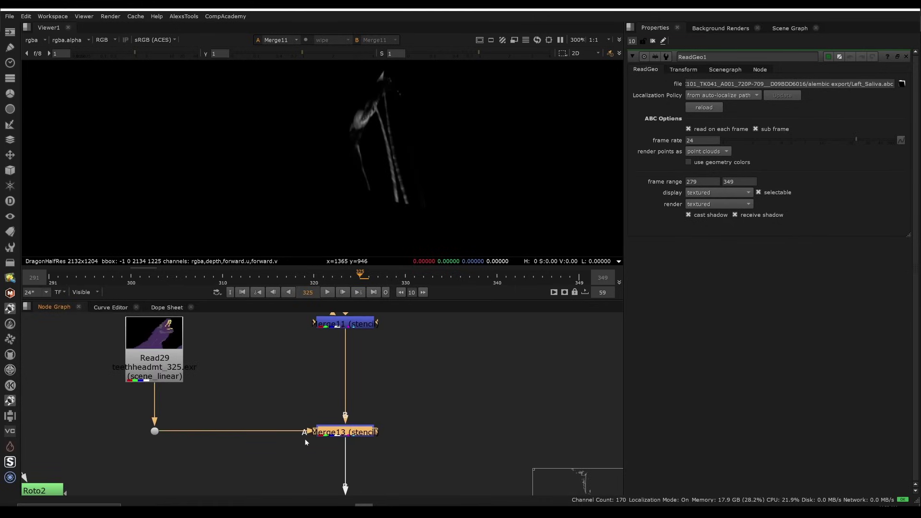
left_click(375, 447)
middle_click_drag(353, 377, 419, 392)
scroll(286, 368, "down", 2)
middle_click_drag(306, 431, 335, 487)
scroll(335, 487, "up", 2)
left_click(238, 406)
key("1")
key("a")
- View Merge13 in colour, close up and full frame, to examine the strands held out by the teeth matte
left_click_drag(479, 425, 356, 472)
key("1")
left_click(357, 469)
key("a")
middle_click_drag(395, 120, 340, 156)
scroll(340, 157, "up", 3)
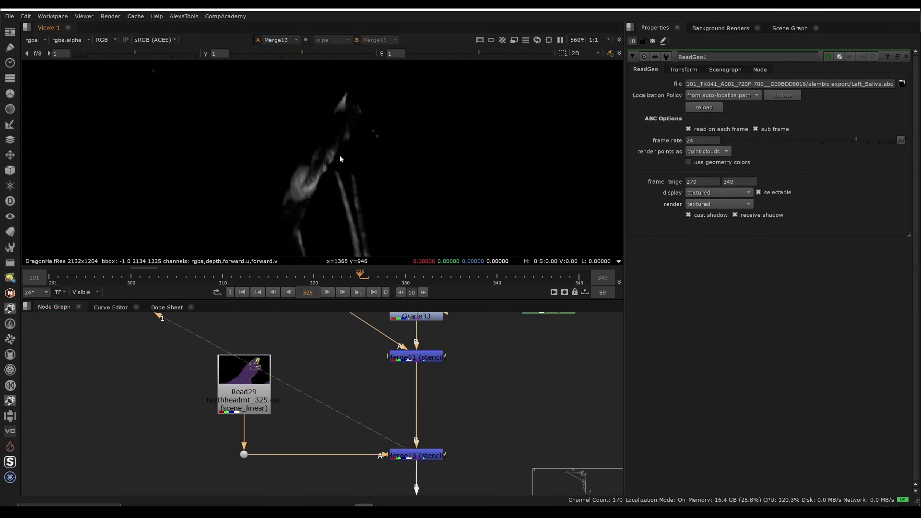
key("f")
scroll(357, 408, "down", 2)
middle_click_drag(357, 408, 352, 363)
middle_click_drag(399, 459, 362, 369)
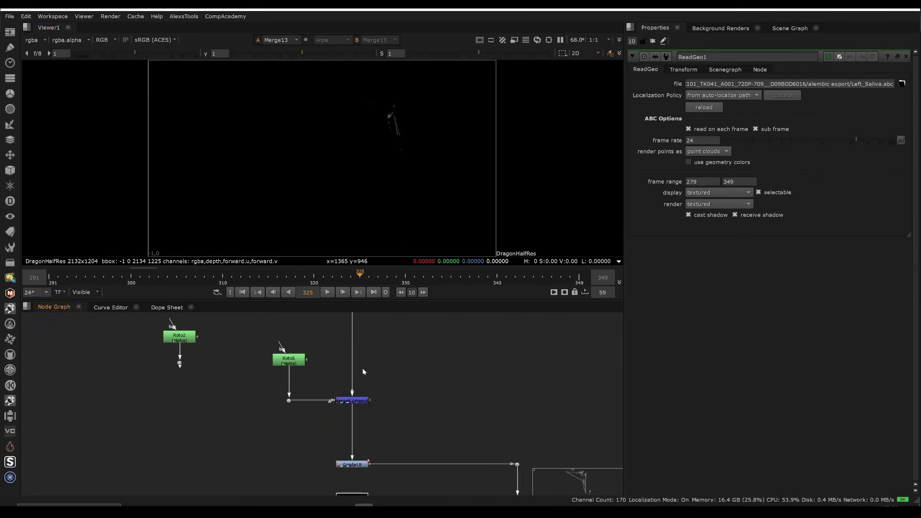
- View the roto-fed merge below Merge13 and the Read36 saliva render in the viewer
left_click(352, 401)
key("1")
middle_click_drag(378, 484, 333, 359)
left_click_drag(379, 440, 262, 360)
key("1")
left_click(374, 331)
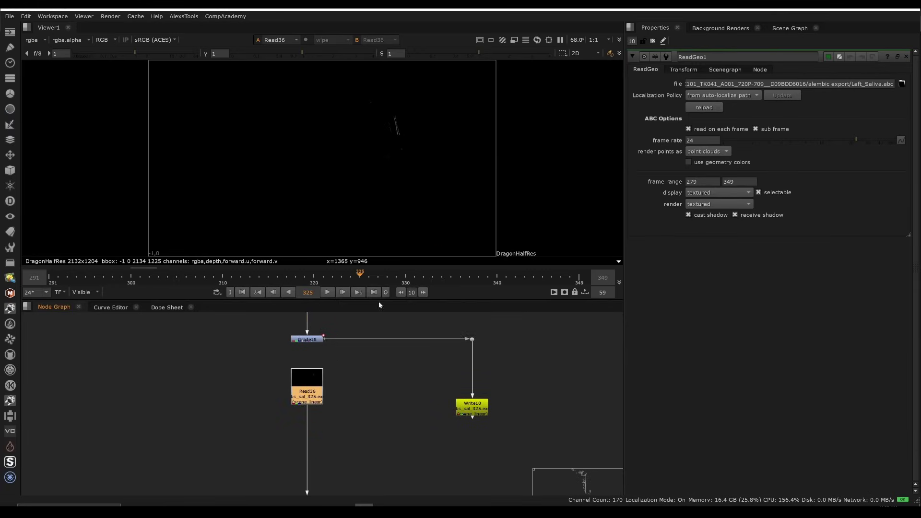
- Play and scrub the Read36 render close up to examine the held-out strands in motion
scroll(418, 133, "up", 3)
left_click(327, 292)
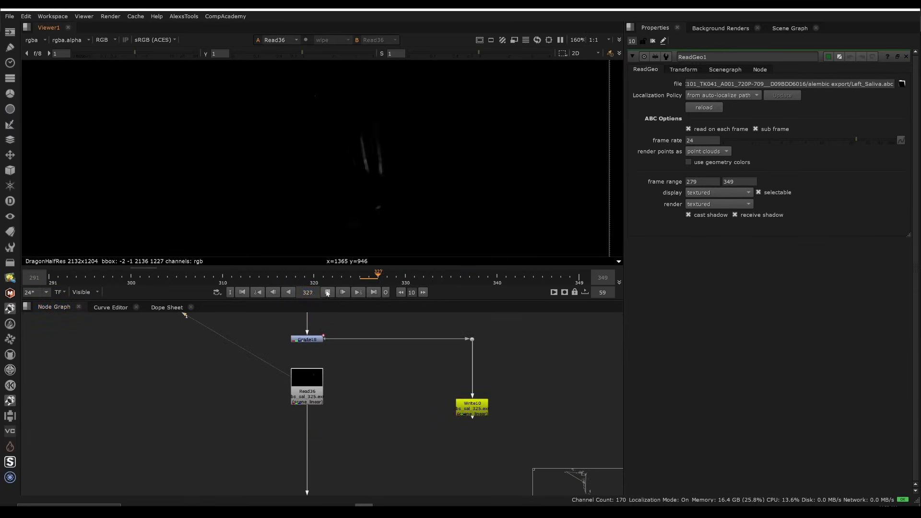
left_click(297, 277)
left_click(296, 275)
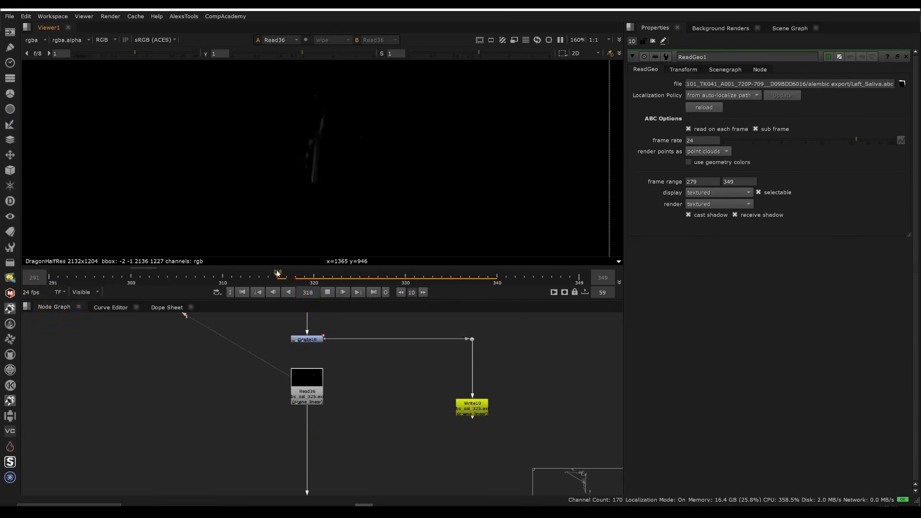
scroll(364, 140, "up", 3)
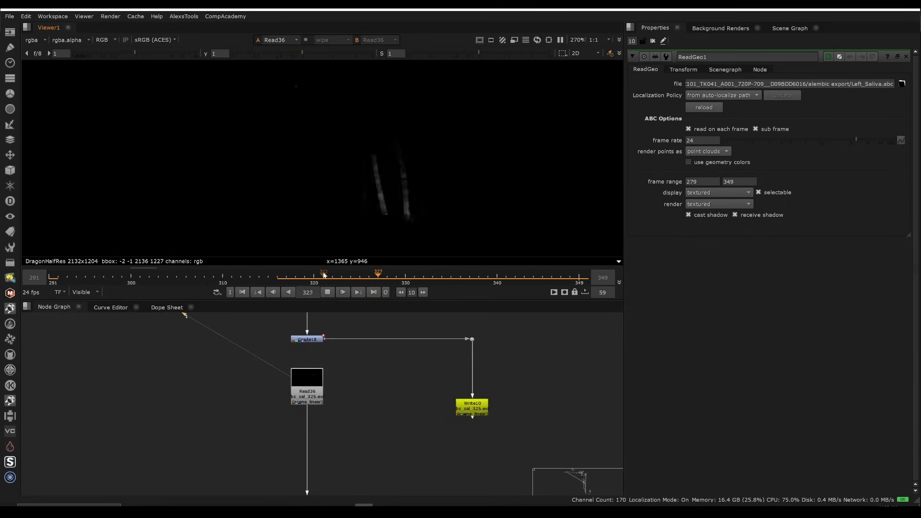
- Locate the Read35 bs_sal_C render in the node graph and frame its strand in the viewer
scroll(352, 370, "down", 5)
key("space")
scroll(380, 357, "down", 2)
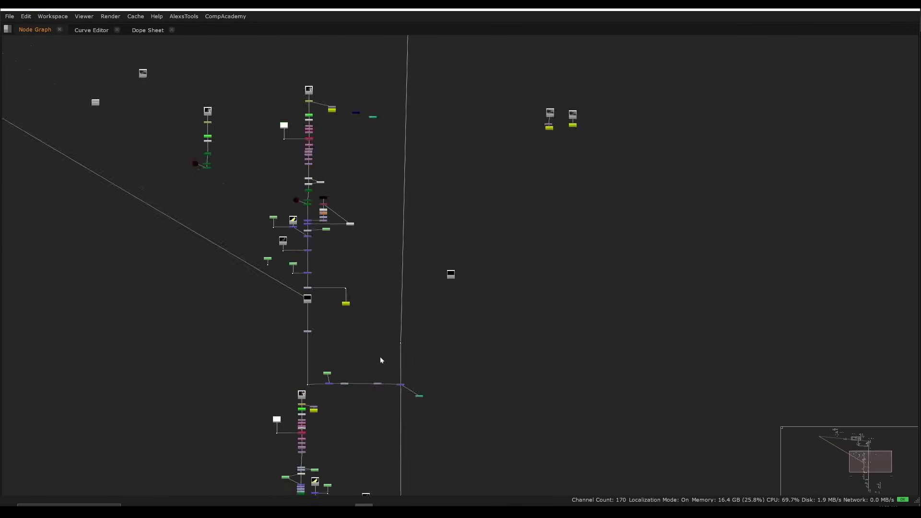
middle_click_drag(380, 357, 359, 216)
scroll(302, 374, "up", 10)
key("space")
left_click(369, 383)
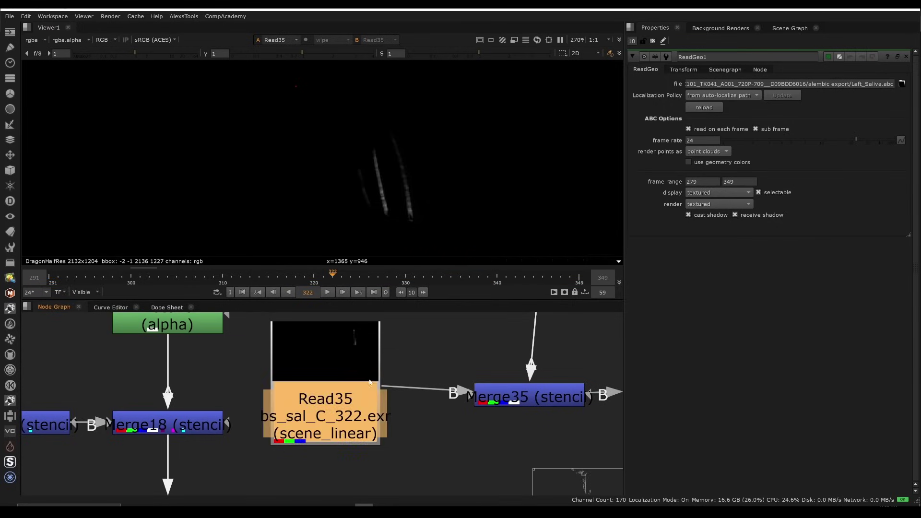
key("1")
scroll(416, 212, "down", 5)
middle_click_drag(416, 213, 317, 222)
scroll(358, 185, "down", 1)
middle_click_drag(357, 185, 374, 166)
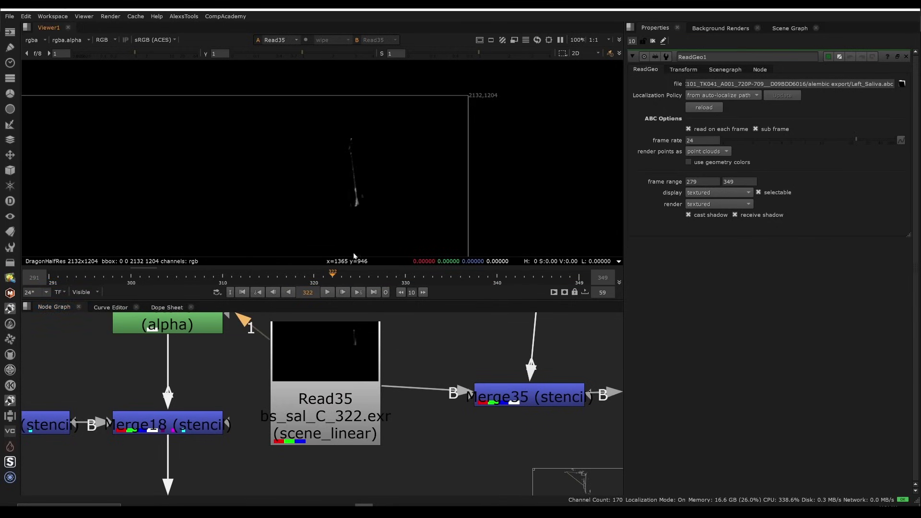
- Play and scrub Read35, step back to frame 318 and examine the strand close up
left_click(252, 282)
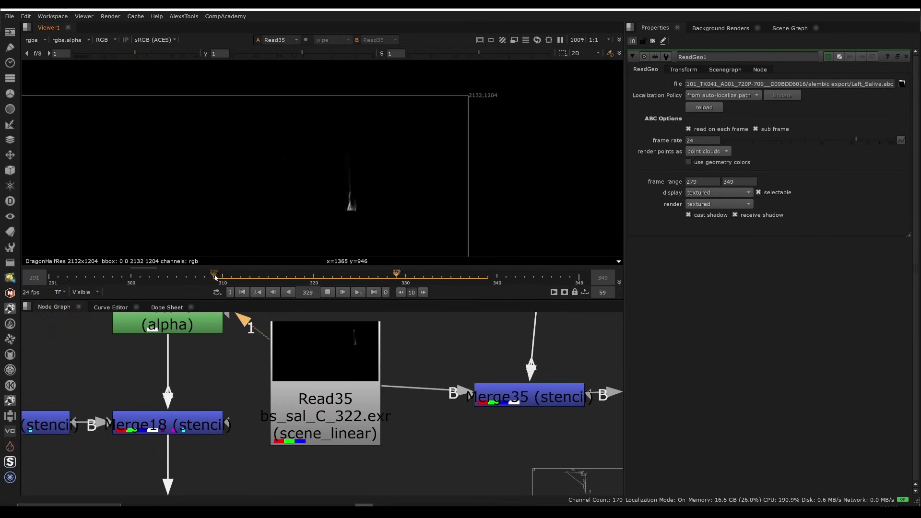
left_click(142, 279)
key("k")
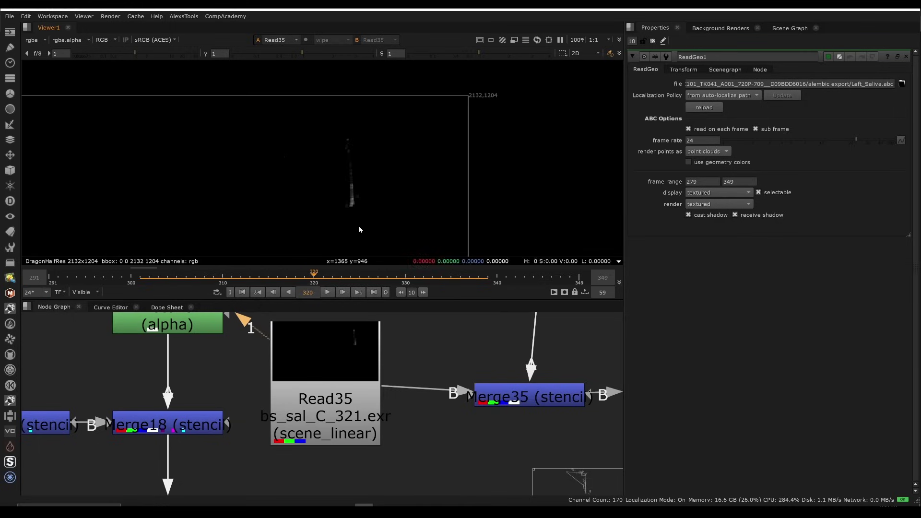
key("Left")
key("Left")
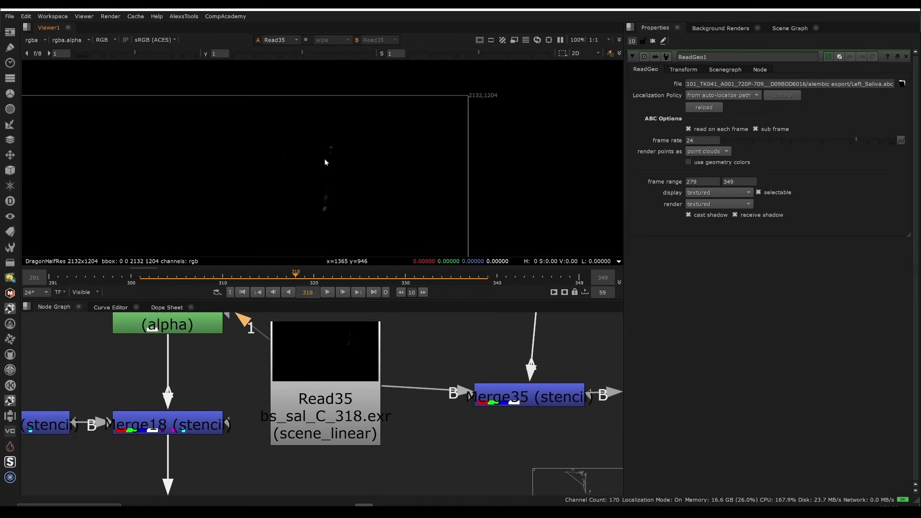
scroll(355, 154, "up", 2)
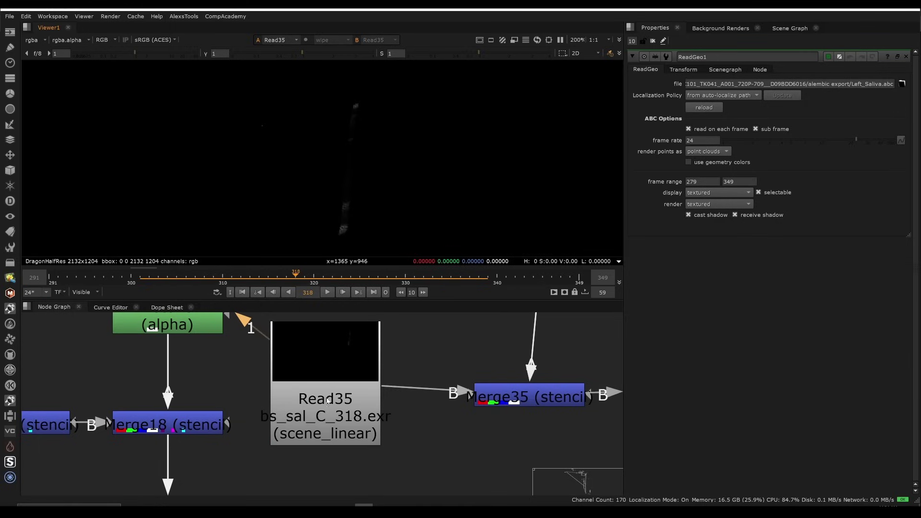
- Locate the Read33 bs_sal_B render further down the node graph and view it at frame 318
scroll(329, 402, "down", 5)
key("space")
scroll(362, 245, "down", 4)
middle_click_drag(358, 354, 373, 288)
middle_click_drag(411, 393, 411, 386)
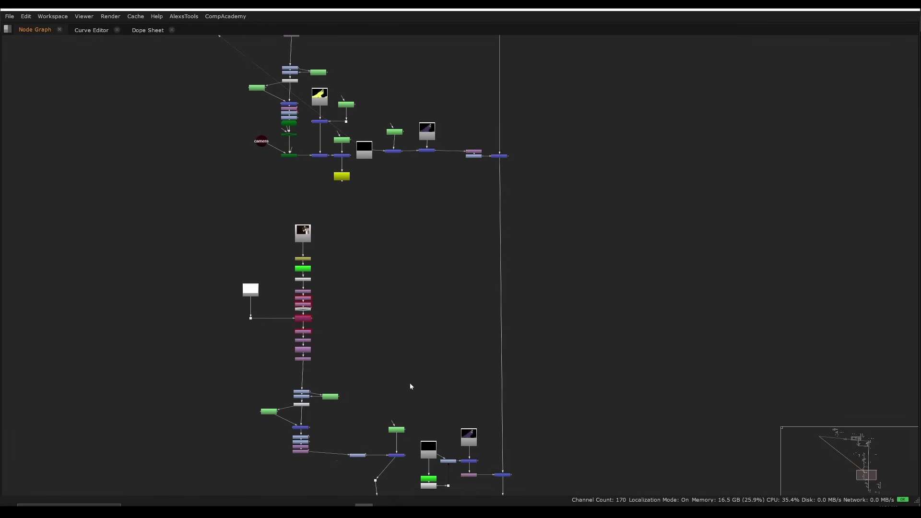
scroll(420, 346, "up", 4)
key("space")
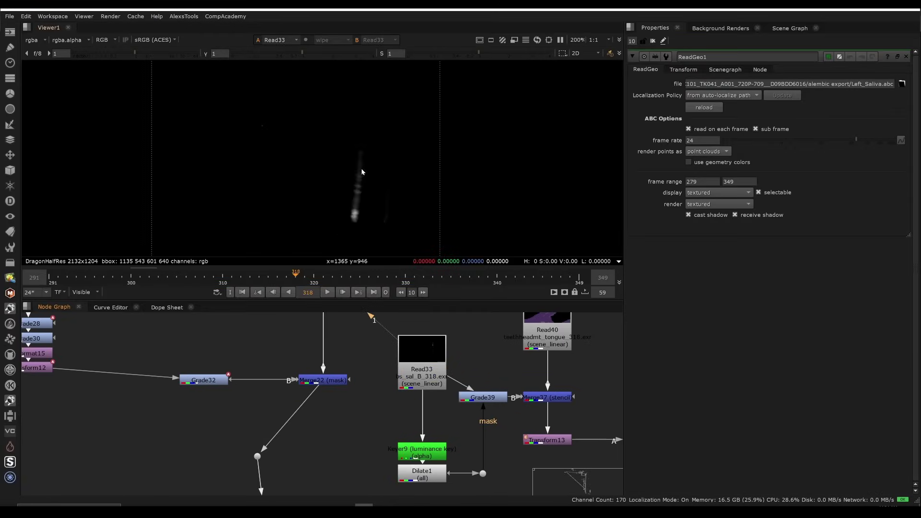
scroll(361, 172, "down", 1)
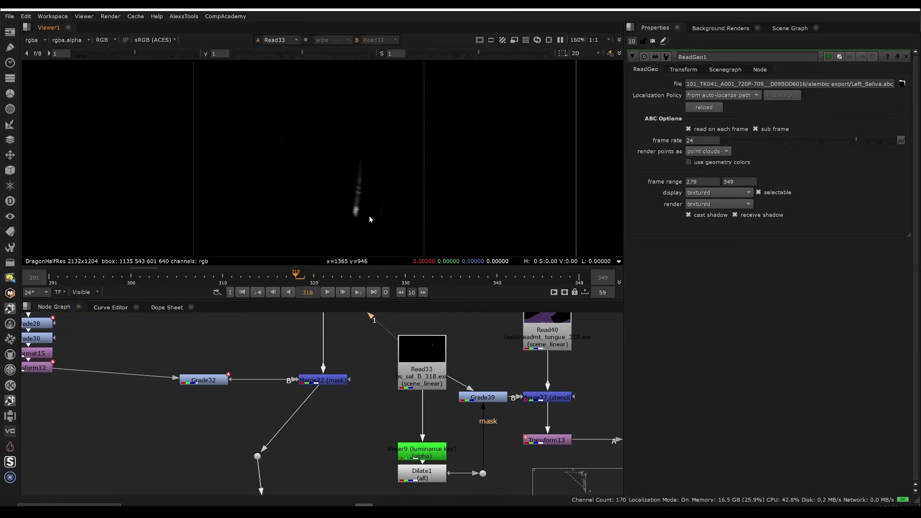
- Step back and forth through the frames around 318 to compare the Read33 strand's movement
key("Left")
key("Left")
key("Right")
key("Right")
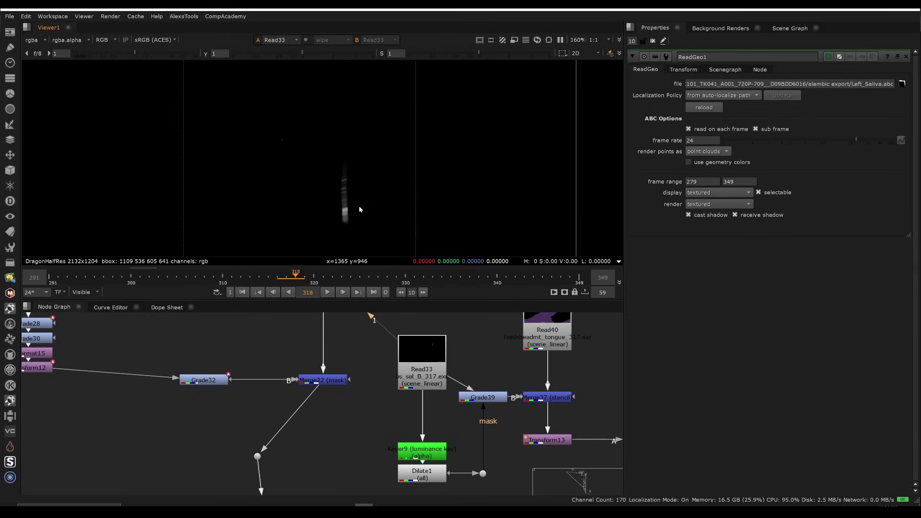
key("Right")
key("Left")
key("Left")
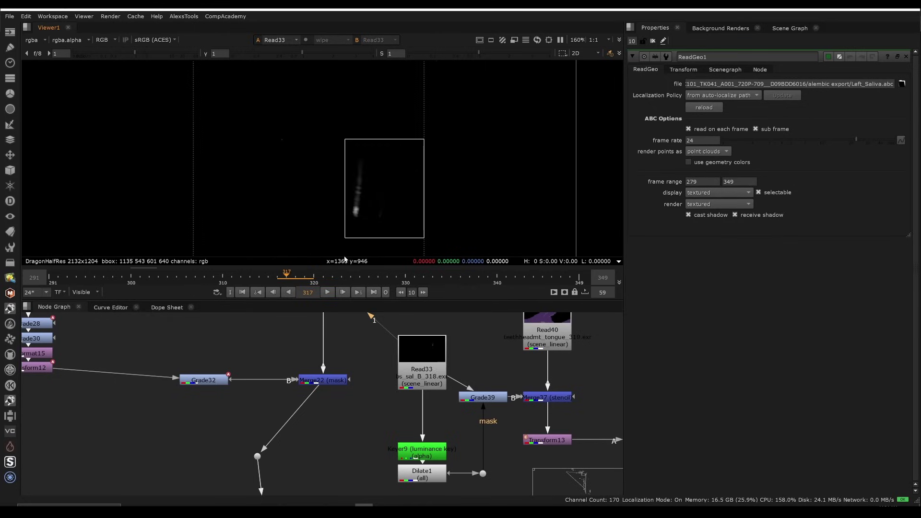
- Look over the node branch around Read33 and recentre its strand in the viewer
scroll(355, 377, "down", 5)
middle_click_drag(270, 331, 301, 410)
key("space")
scroll(275, 331, "up", 5)
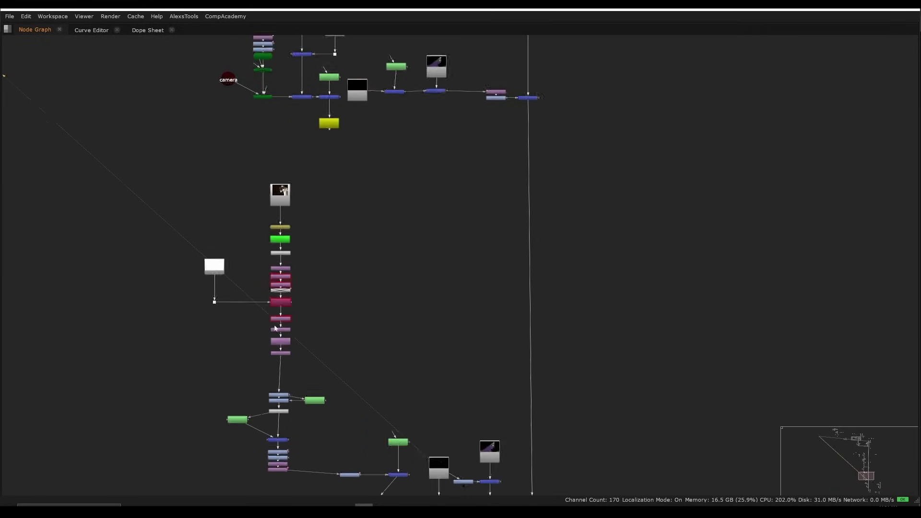
middle_click_drag(329, 349, 460, 225)
middle_click_drag(478, 315, 290, 362)
key("space")
left_click_drag(327, 239, 326, 240)
middle_click_drag(363, 192, 357, 160)
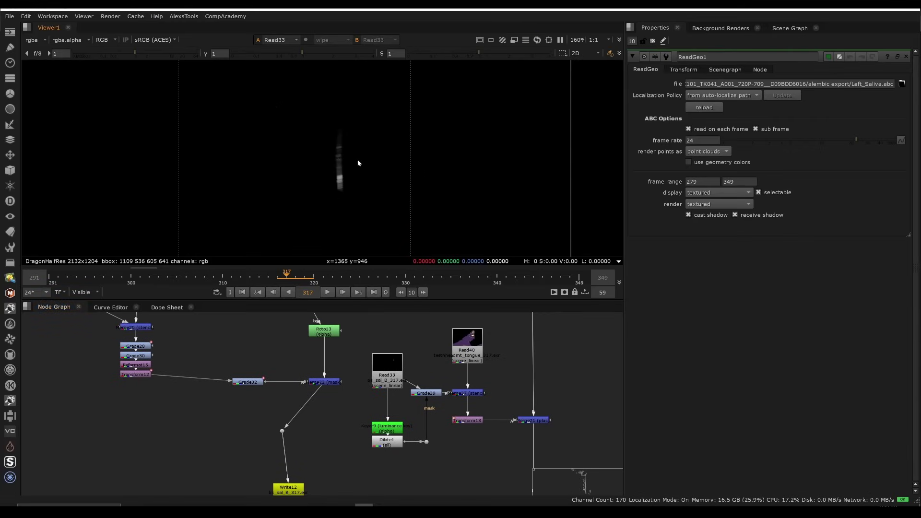
- Examine the Read33 strand close up, play it and step through its frames
scroll(398, 378, "up", 2)
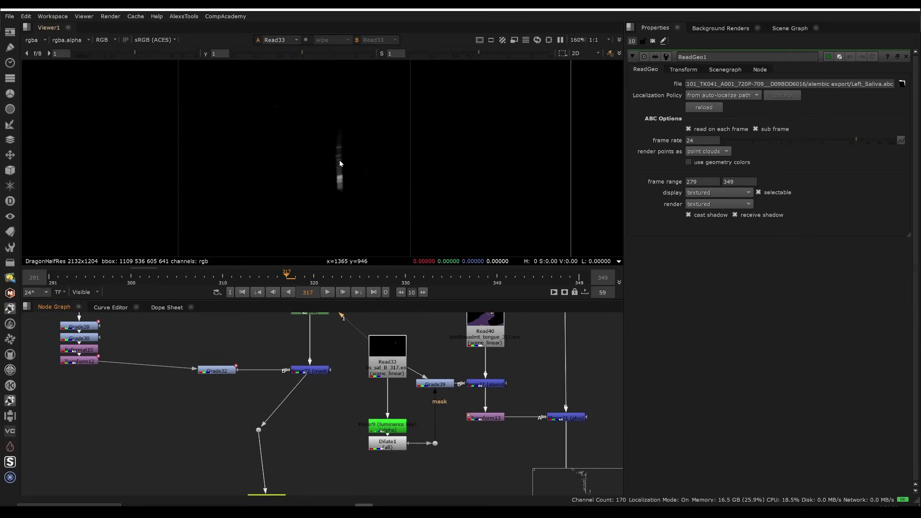
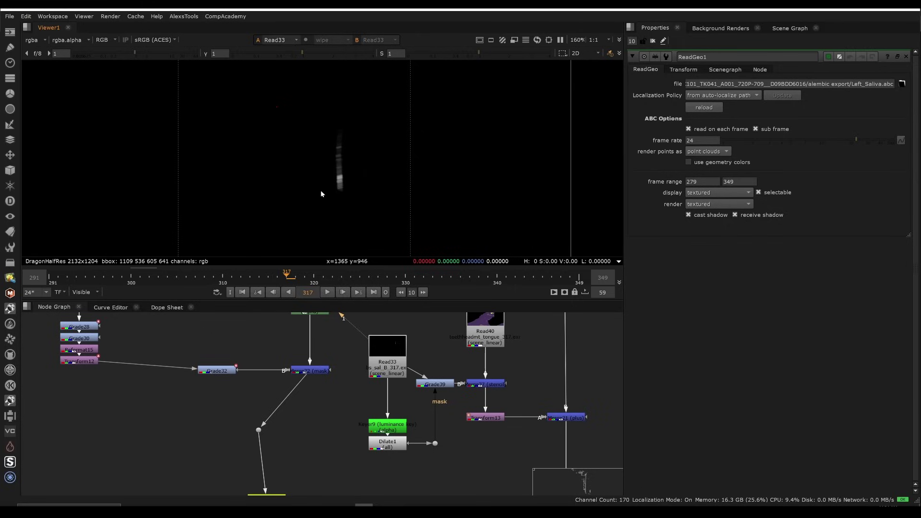
scroll(321, 193, "up", 5)
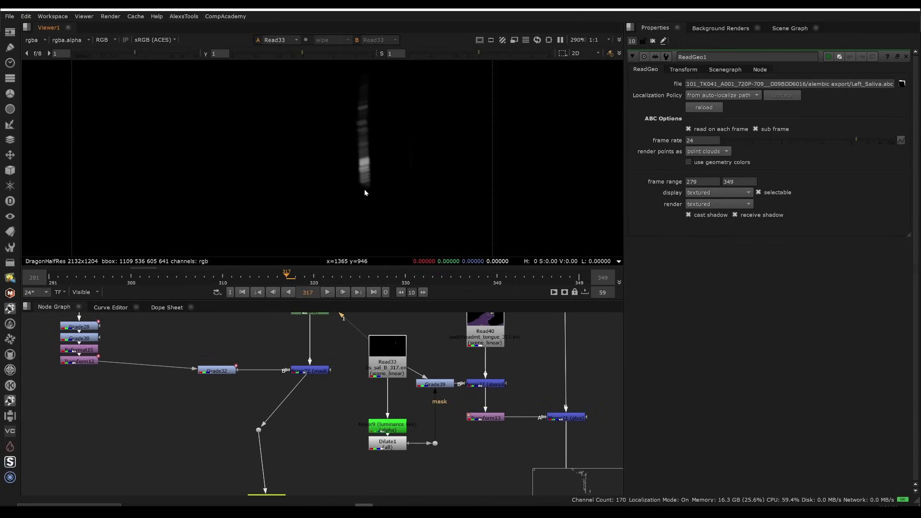
scroll(342, 189, "down", 3)
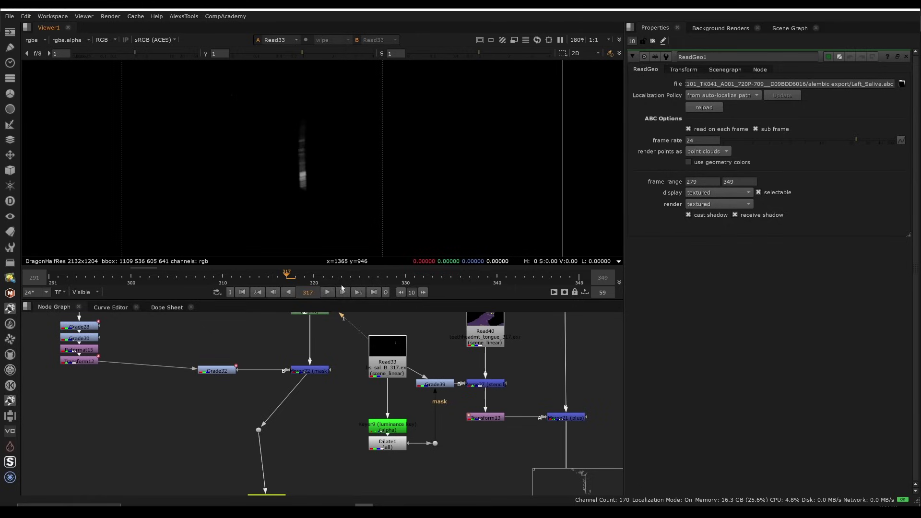
left_click(328, 290)
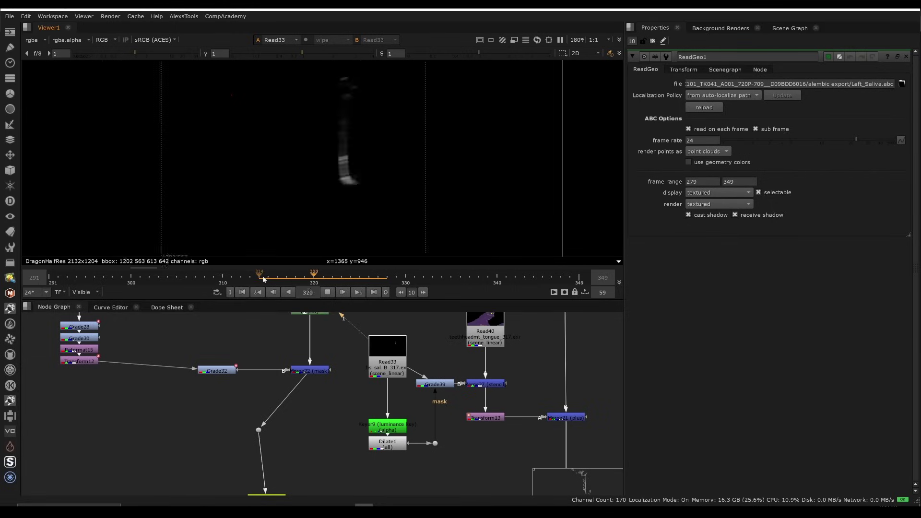
key("Left")
key("Left")
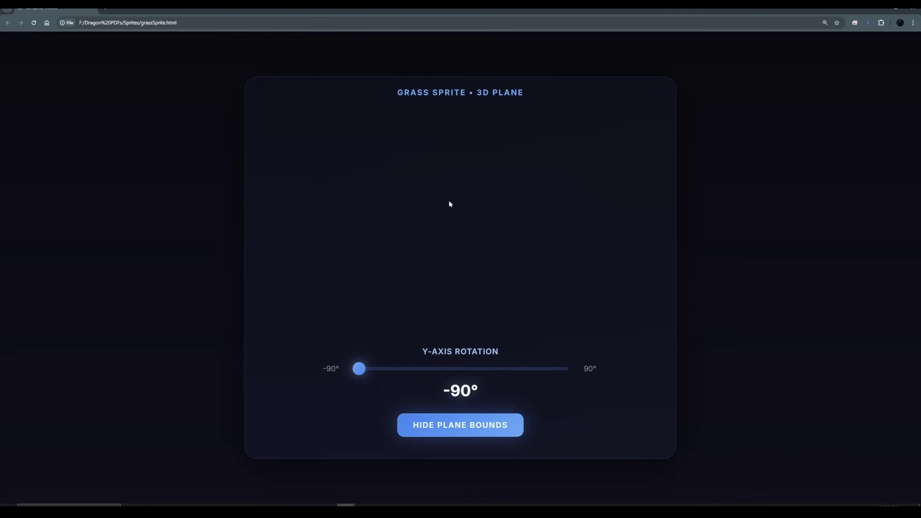
- Switch to the grassSprite.html page in the browser and vary the grass sprite plane's Y-axis rotation
left_click_drag(355, 372, 430, 368)
left_click_drag(362, 373, 360, 373)
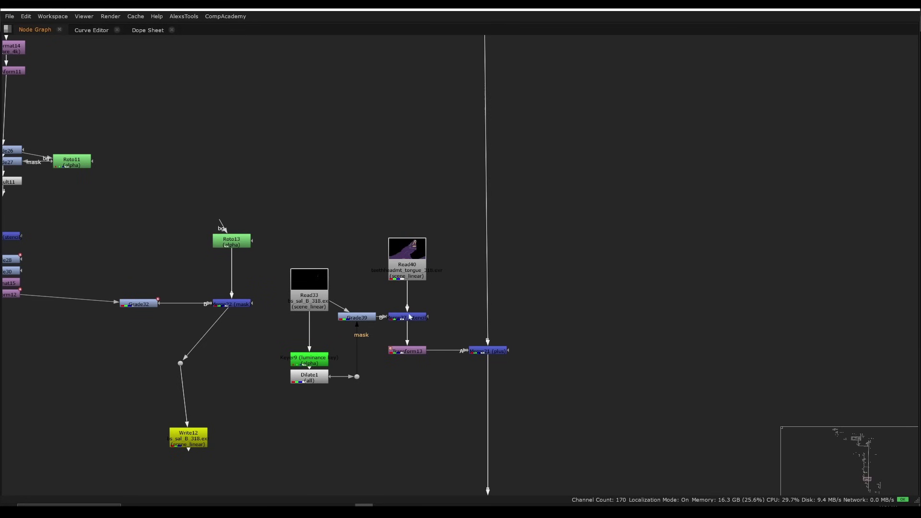
- Return to the compositing script and view the Read40 teeth and head matte in alpha and in colour
key("space")
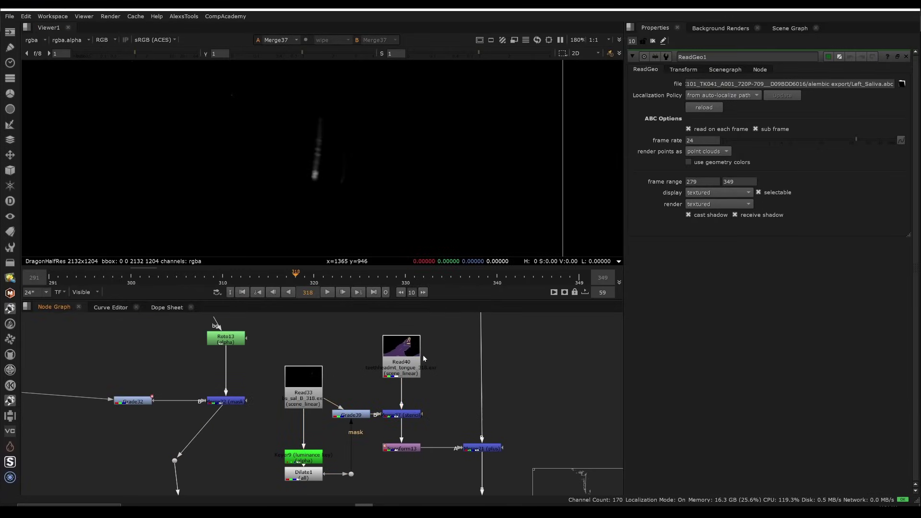
left_click(418, 358)
key("1")
key("a")
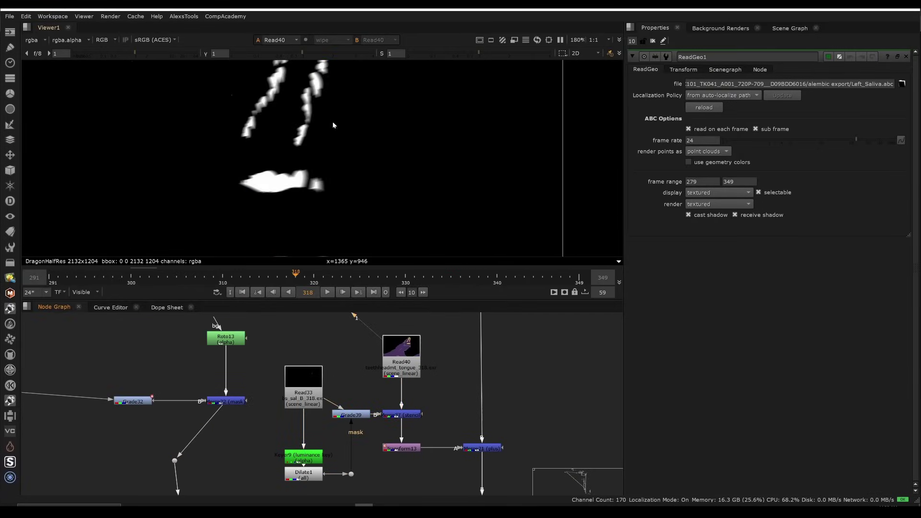
middle_click_drag(317, 140, 302, 196)
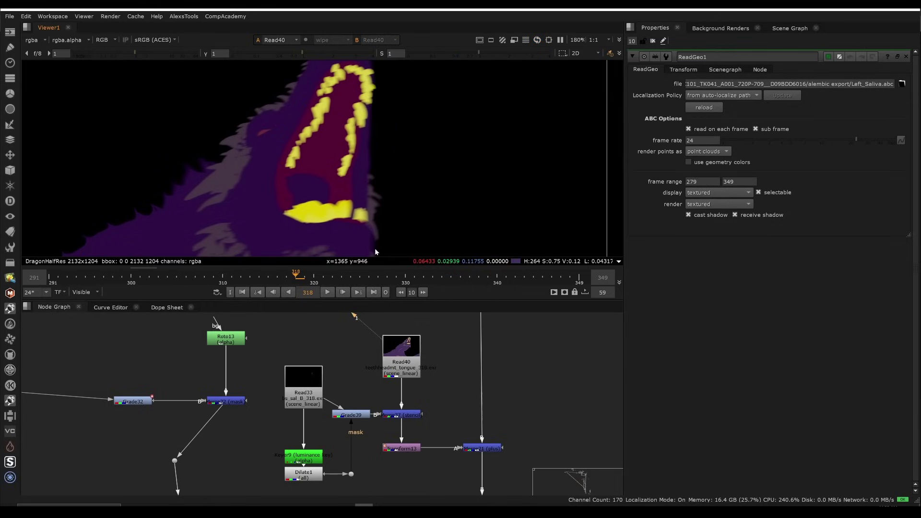
- Look over the Read33 and Read40 branch down to Transform13 and the merge into the main trunk
scroll(357, 354, "down", 3)
middle_click_drag(442, 419, 411, 455)
middle_click_drag(370, 432, 407, 380)
scroll(407, 381, "up", 3)
left_click(381, 400)
scroll(372, 430, "down", 4)
middle_click_drag(381, 472, 355, 397)
scroll(386, 349, "up", 3)
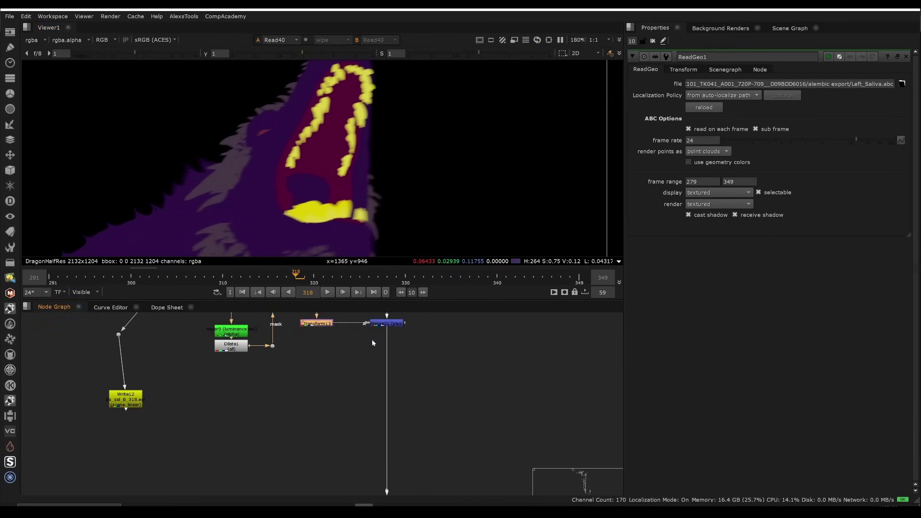
- Examine the particle emitter setup further down the main trunk and return to the Transform13 branch
middle_click_drag(405, 440, 382, 261)
scroll(405, 408, "down", 3)
middle_click_drag(405, 408, 395, 349)
scroll(336, 362, "up", 2)
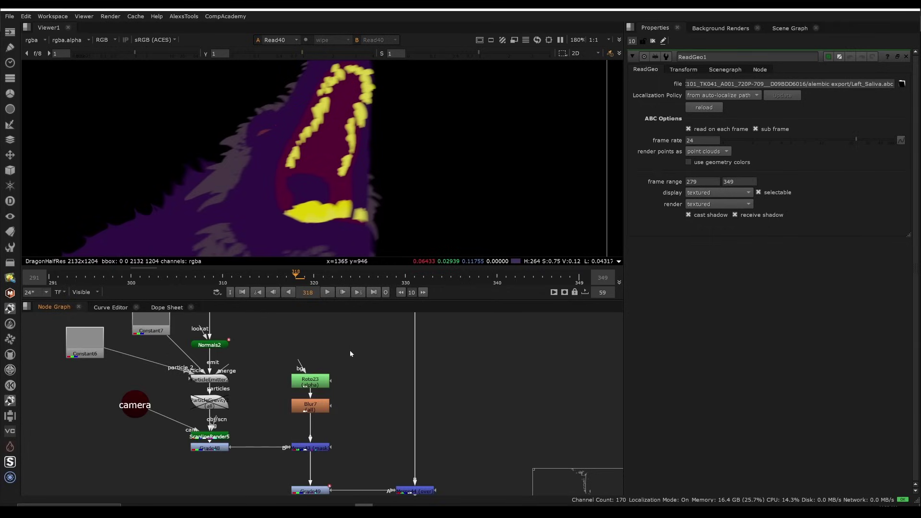
scroll(349, 351, "down", 3)
middle_click_drag(379, 399, 378, 475)
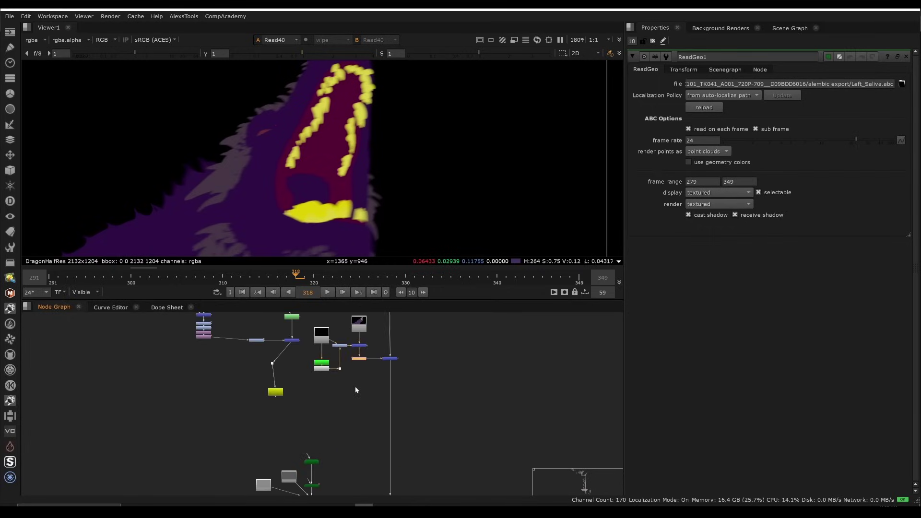